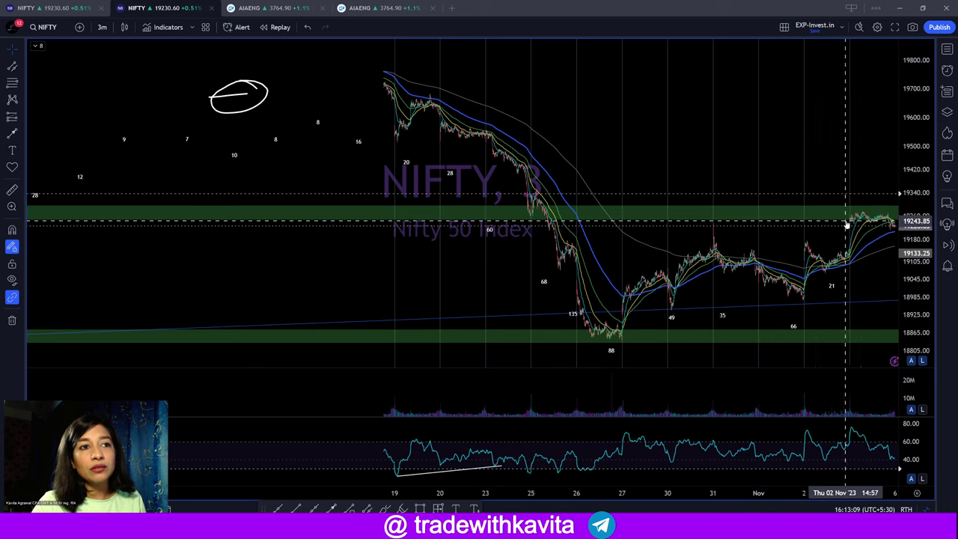
Examine the recent Nifty price action on the 3-minute chart, from mid-October to the gap-up on 3 November
{"action": "scroll", "coordinate": [778, 240], "scroll_direction": "up", "scroll_amount": 3}
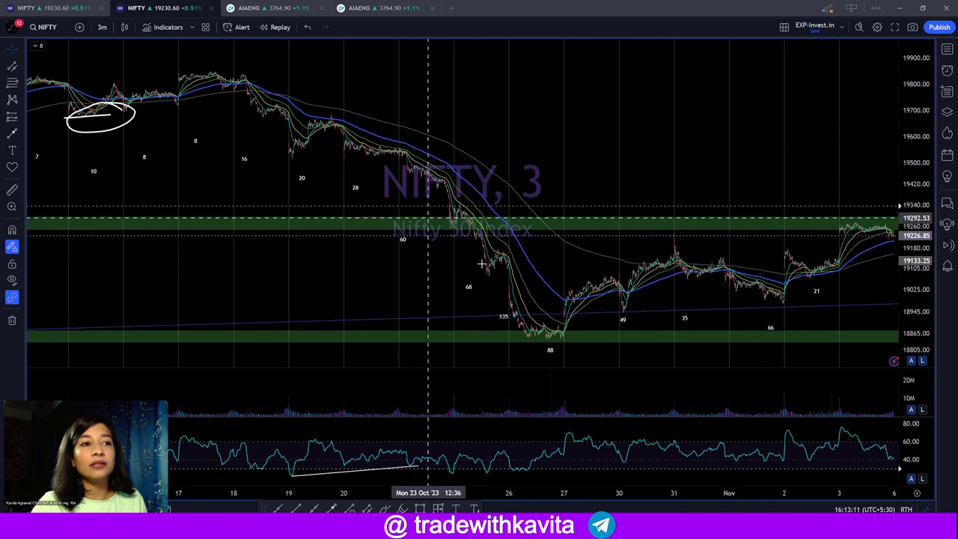
{"action": "scroll", "coordinate": [626, 334], "scroll_direction": "up", "scroll_amount": 3}
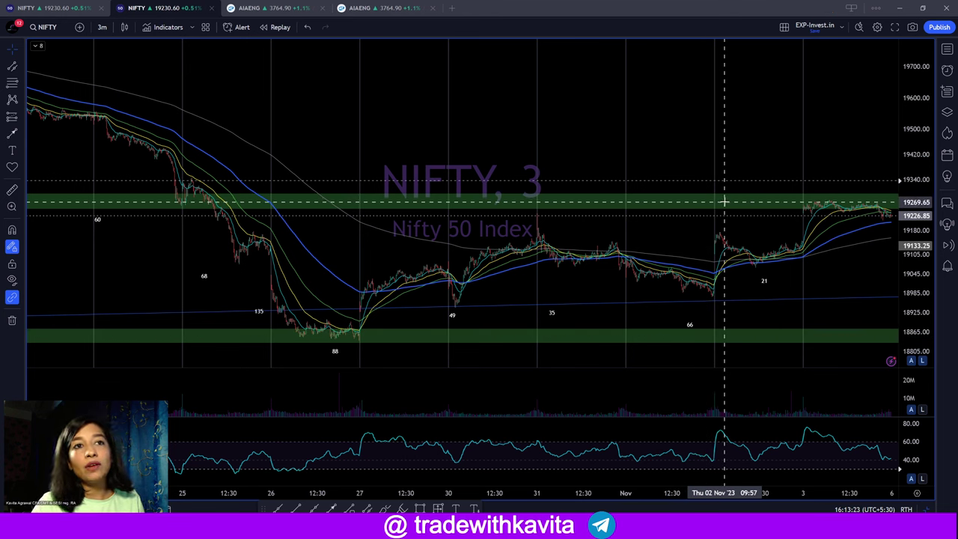
{"action": "scroll", "coordinate": [735, 269], "scroll_direction": "down", "scroll_amount": 2}
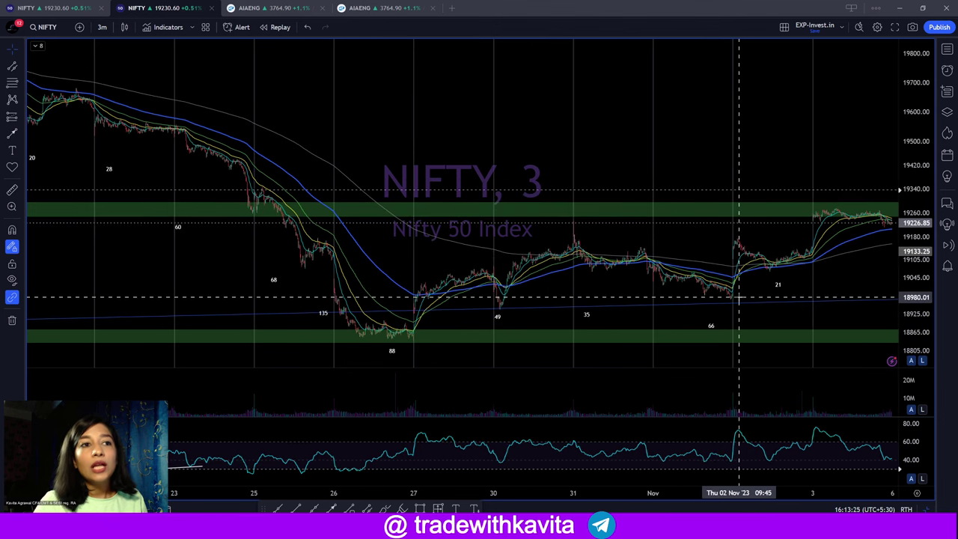
{"action": "scroll", "coordinate": [739, 297], "scroll_direction": "up", "scroll_amount": 2}
{"action": "scroll", "coordinate": [771, 289], "scroll_direction": "up", "scroll_amount": 2}
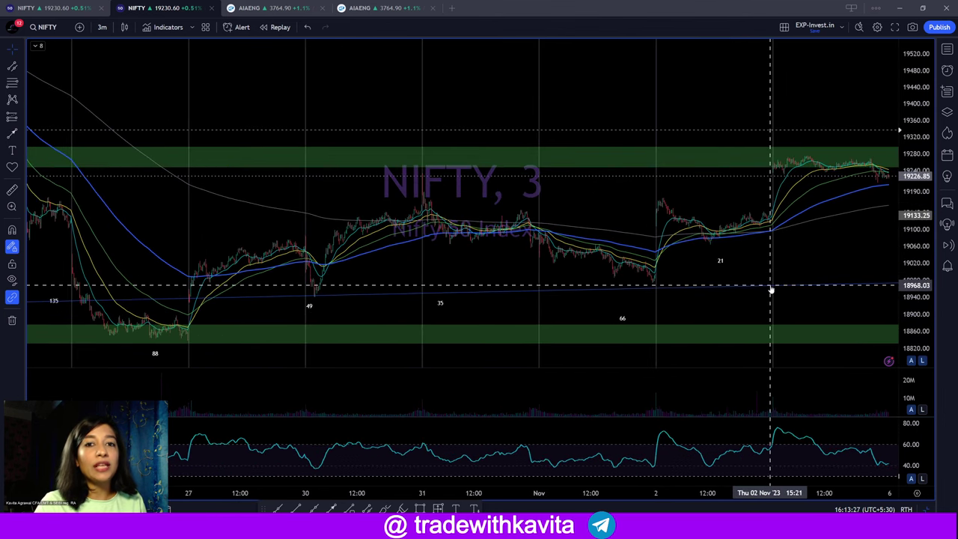
{"action": "scroll", "coordinate": [770, 290], "scroll_direction": "down", "scroll_amount": 2}
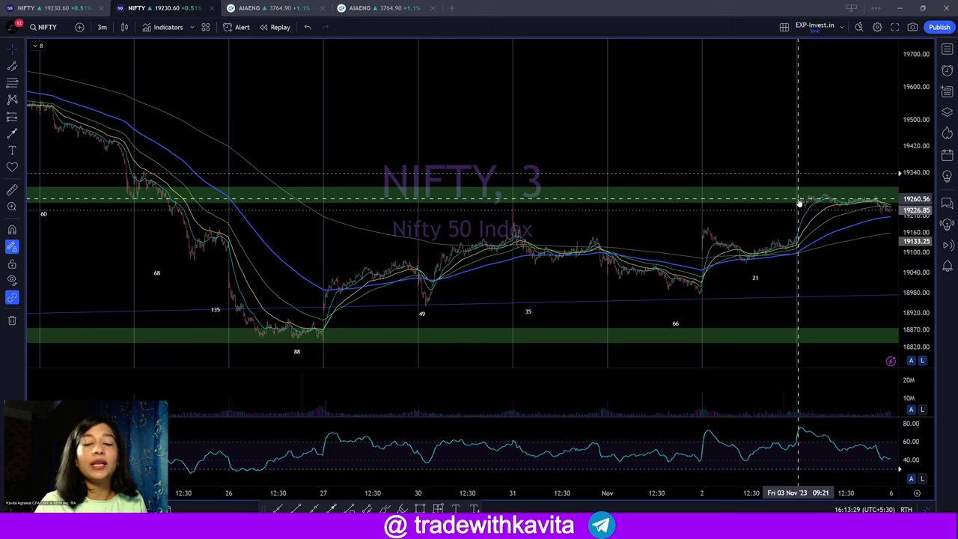
{"action": "scroll", "coordinate": [798, 206], "scroll_direction": "up", "scroll_amount": 1}
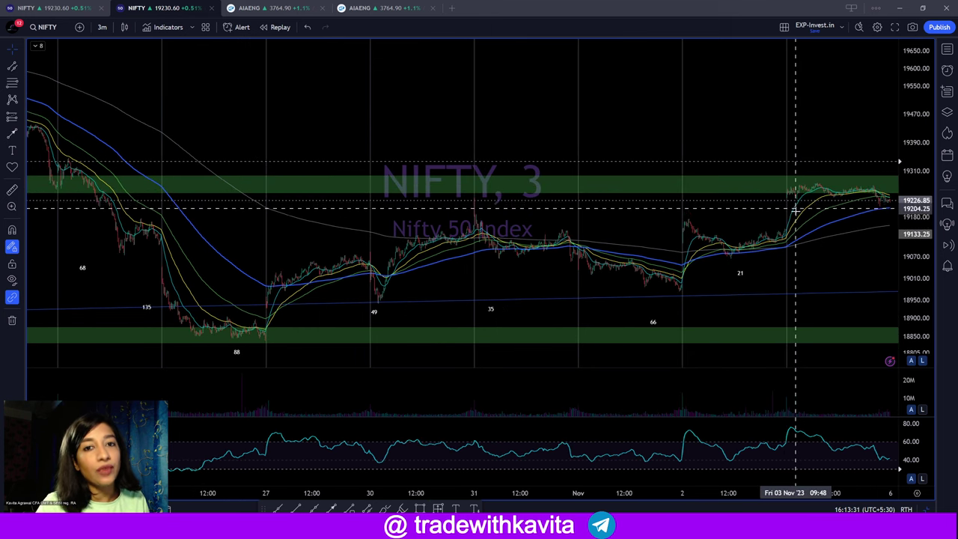
{"action": "scroll", "coordinate": [797, 225], "scroll_direction": "up", "scroll_amount": 2}
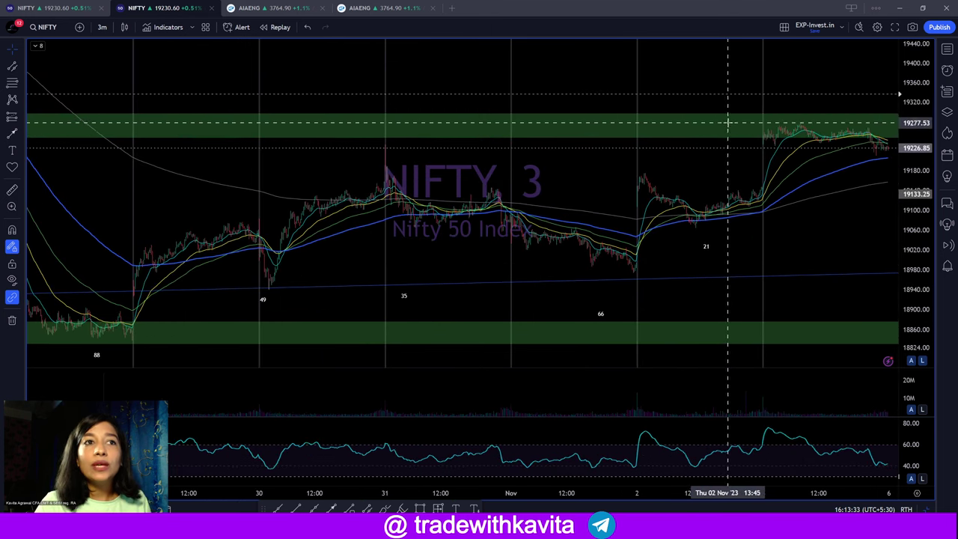
{"action": "scroll", "coordinate": [733, 143], "scroll_direction": "down", "scroll_amount": 1}
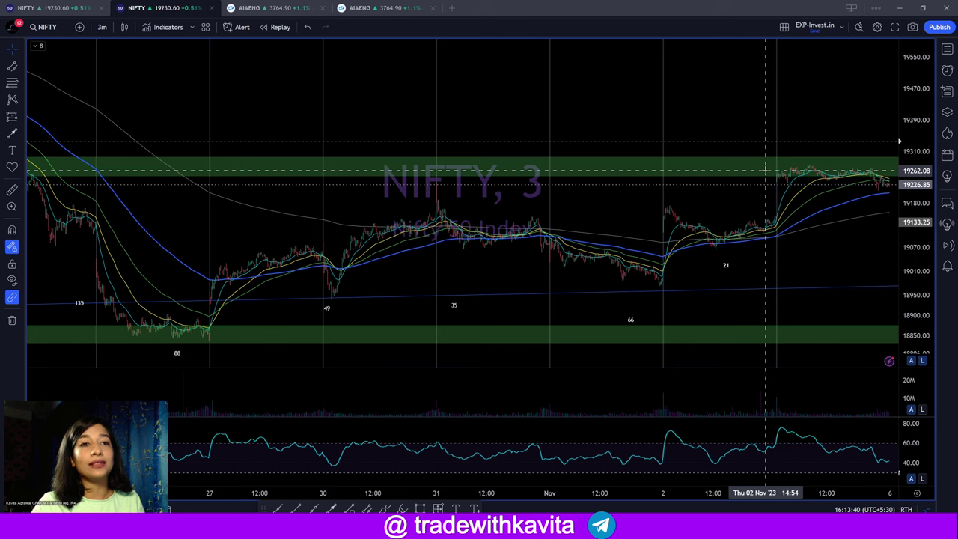
Measure the gap-up from the 2 November close to the 3 November open on the 3-minute chart, and clear the measurement
{"action": "scroll", "coordinate": [765, 172], "scroll_direction": "up", "scroll_amount": 2}
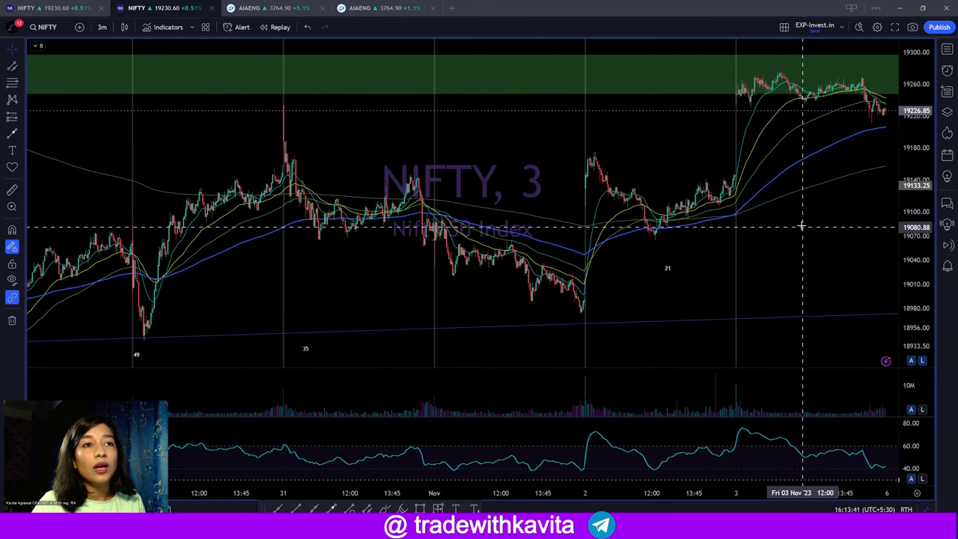
{"action": "left_click_drag", "start_coordinate": [736, 178], "coordinate": [747, 96]}
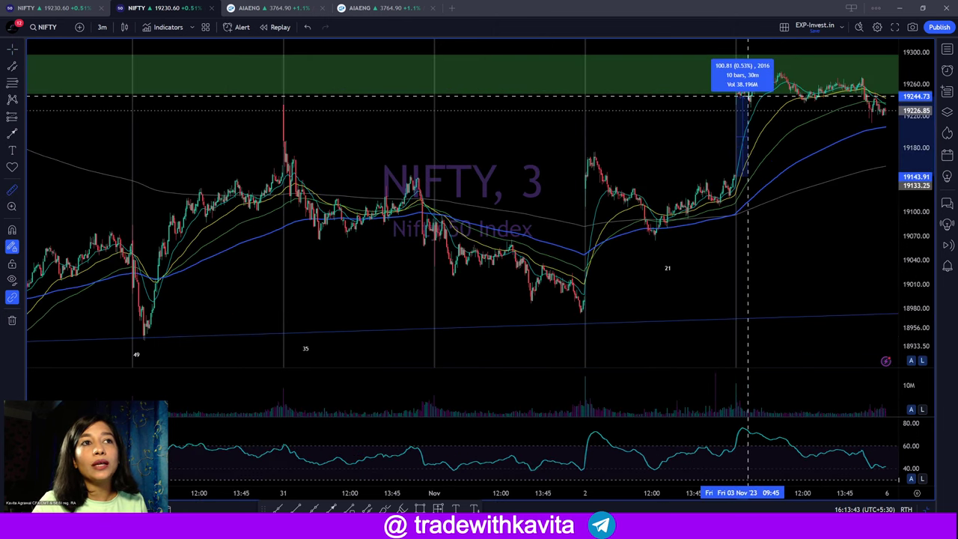
{"action": "left_click", "coordinate": [749, 97]}
{"action": "left_click_drag", "start_coordinate": [728, 174], "coordinate": [722, 91]}
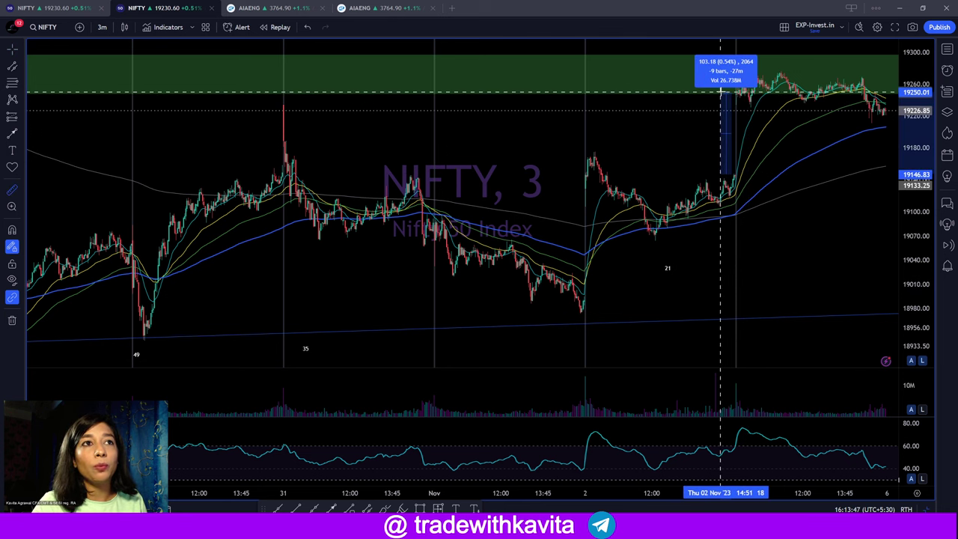
{"action": "left_click", "coordinate": [722, 91]}
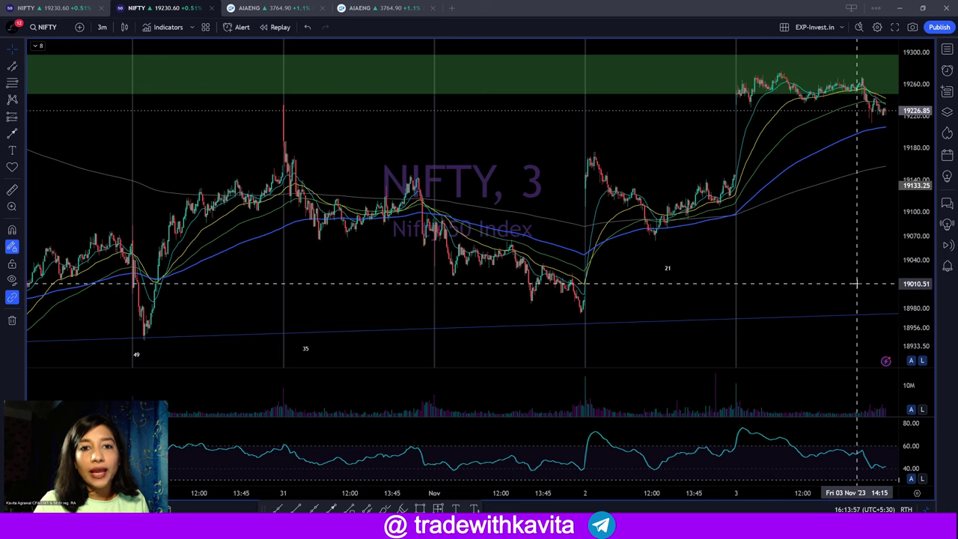
Switch the Nifty chart to the 15-minute interval and inspect the RSI around the marked late-October low
{"action": "type", "text": "15"}
{"action": "key", "text": "Return"}
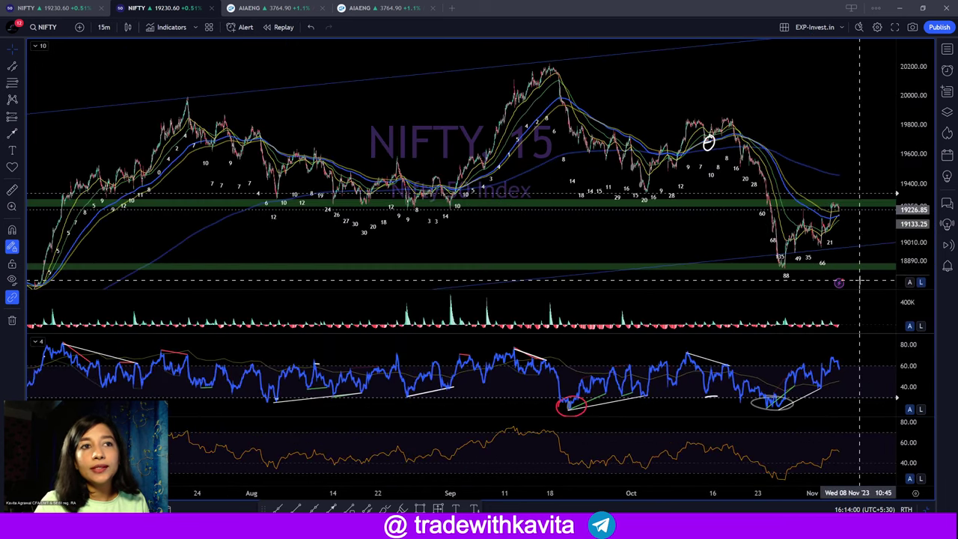
{"action": "scroll", "coordinate": [859, 282], "scroll_direction": "up", "scroll_amount": 3}
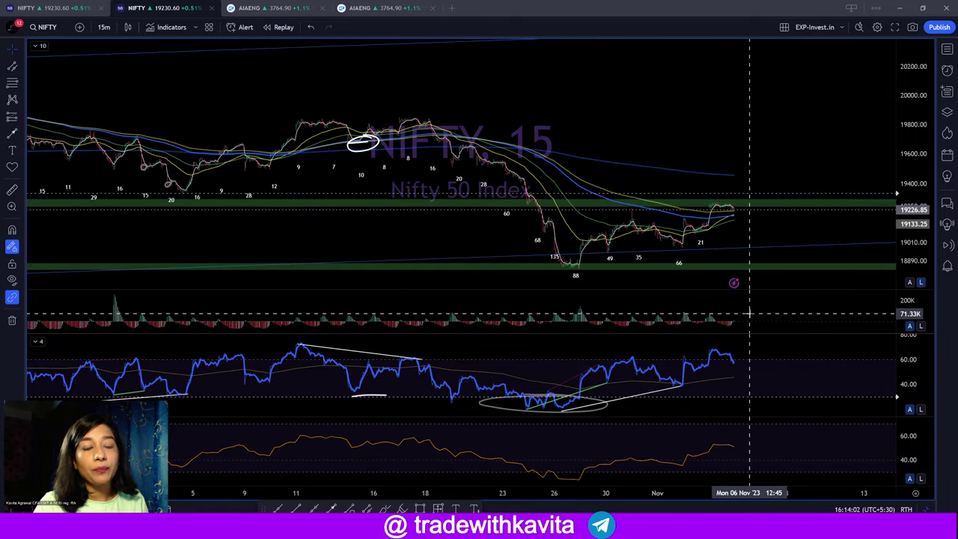
{"action": "scroll", "coordinate": [749, 314], "scroll_direction": "up", "scroll_amount": 2}
{"action": "scroll", "coordinate": [751, 315], "scroll_direction": "down", "scroll_amount": 3}
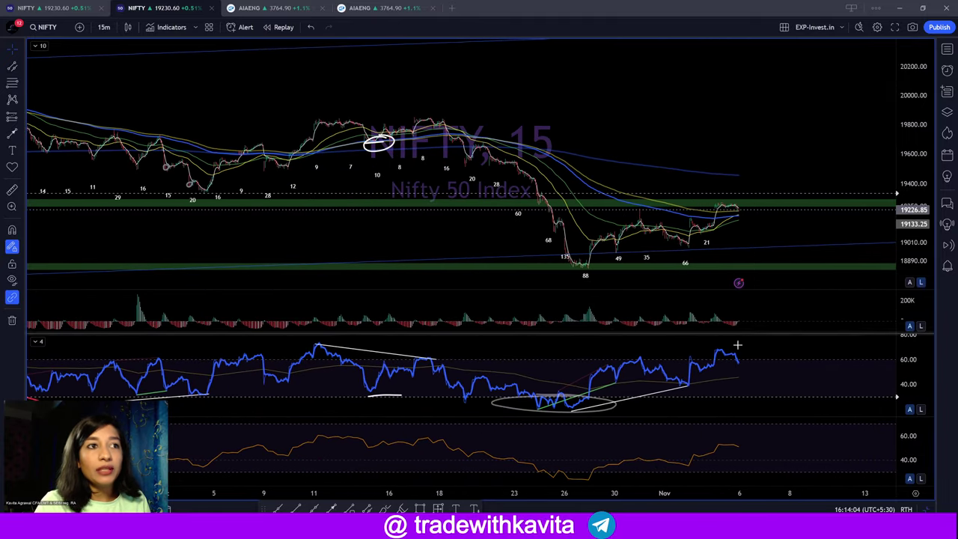
{"action": "left_click", "coordinate": [585, 400]}
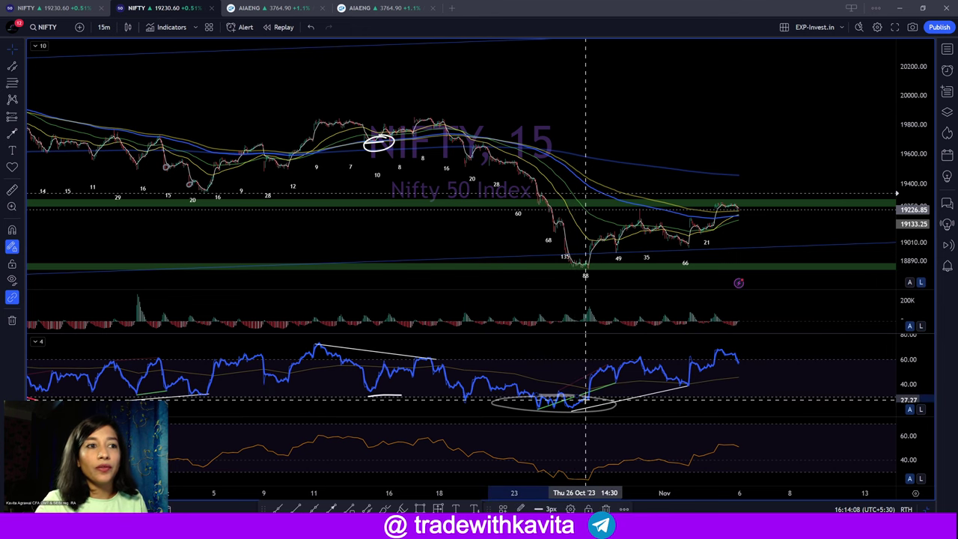
{"action": "scroll", "coordinate": [494, 408], "scroll_direction": "up", "scroll_amount": 2}
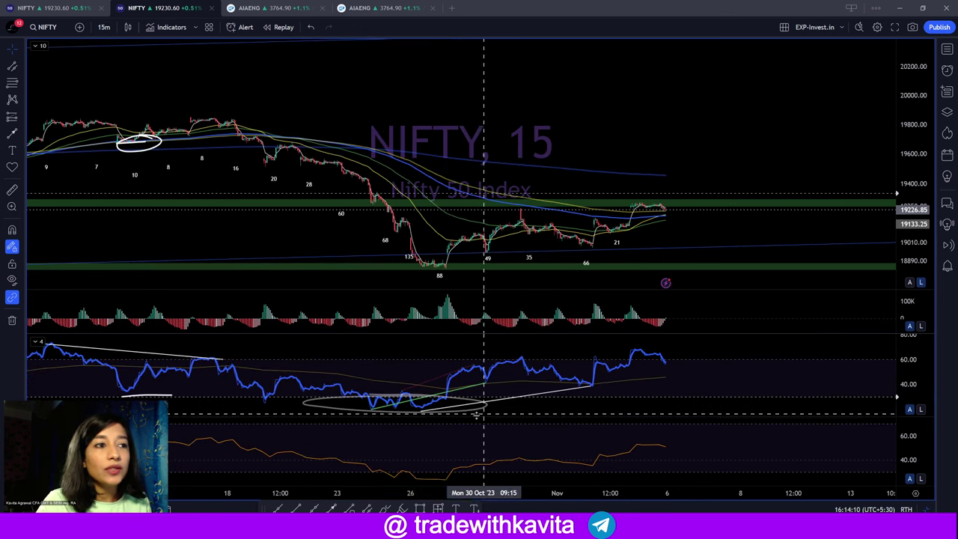
{"action": "scroll", "coordinate": [464, 410], "scroll_direction": "down", "scroll_amount": 2}
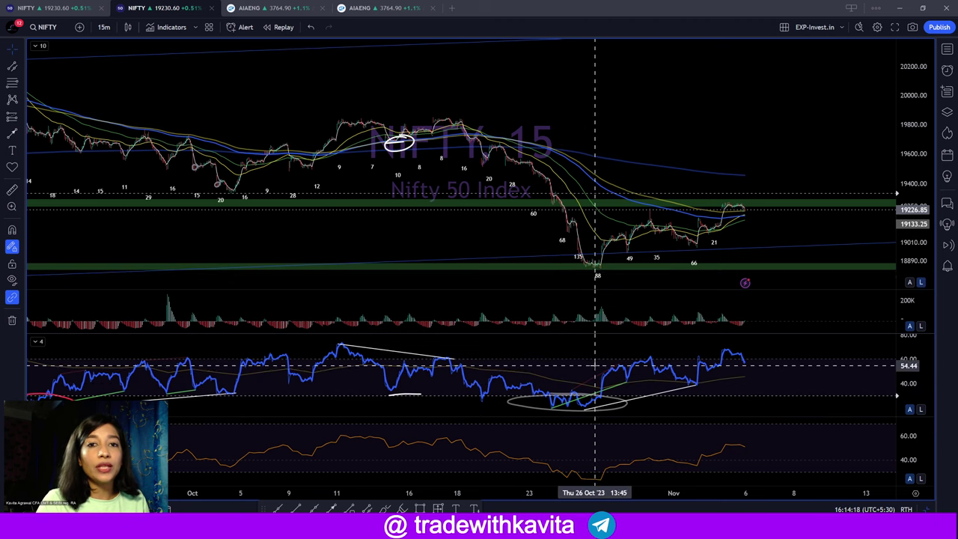
{"action": "scroll", "coordinate": [594, 365], "scroll_direction": "up", "scroll_amount": 1}
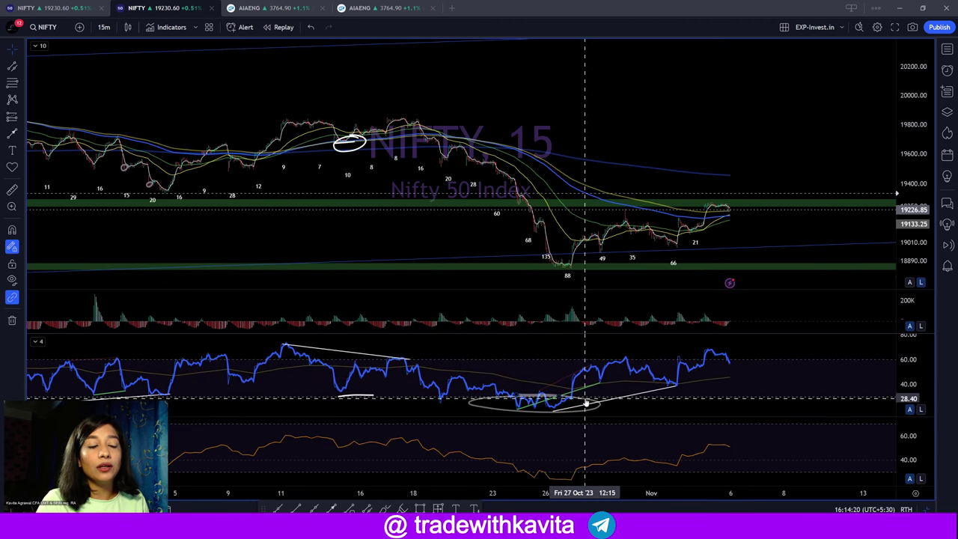
Brush an ellipse around the late-September price consolidation and a descending line along the lows into early October
{"action": "scroll", "coordinate": [586, 404], "scroll_direction": "down", "scroll_amount": 2}
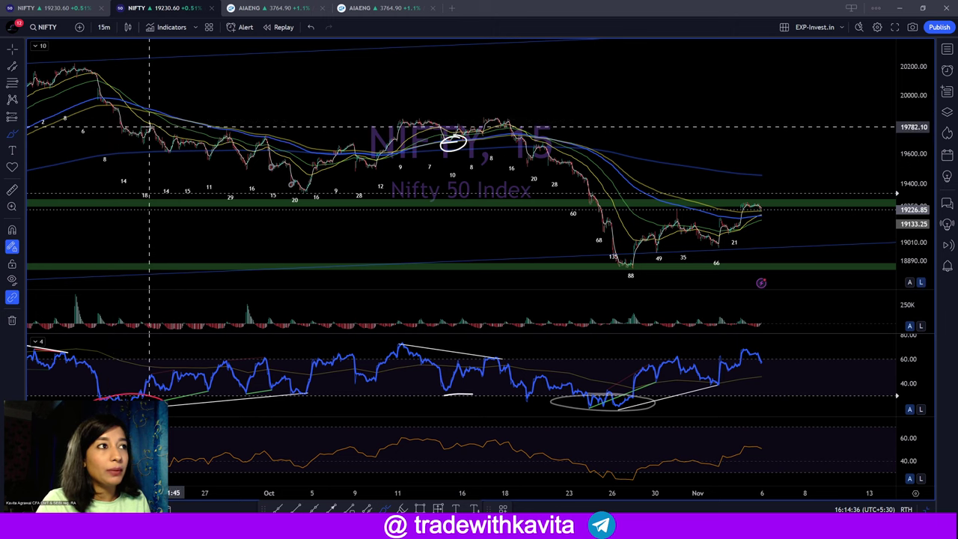
{"action": "mouse_move", "coordinate": [118, 132]}
{"action": "left_mouse_down"}
{"action": "mouse_move", "coordinate": [124, 154]}
{"action": "mouse_move", "coordinate": [161, 157]}
{"action": "mouse_move", "coordinate": [176, 138]}
{"action": "mouse_move", "coordinate": [138, 122]}
{"action": "left_mouse_up"}
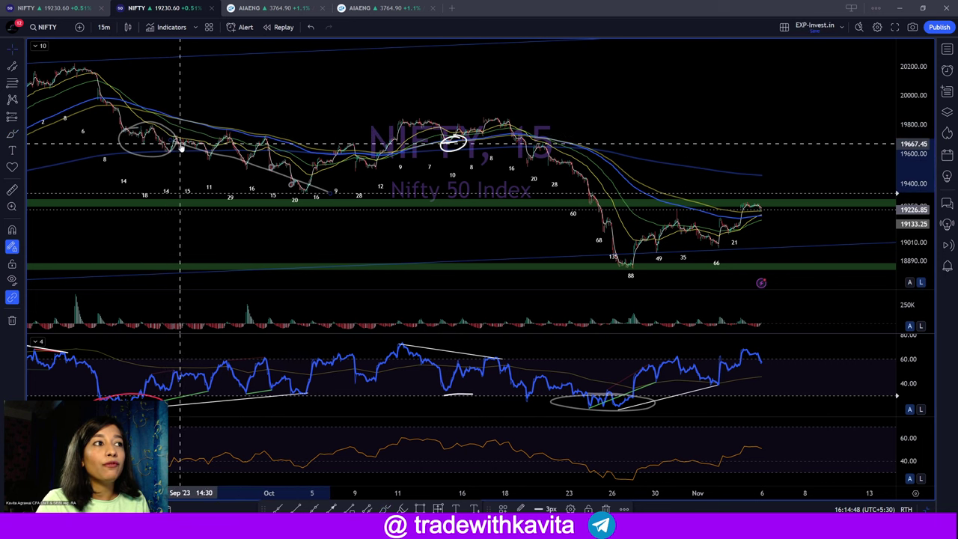
{"action": "left_click", "coordinate": [112, 143], "text": "shift"}
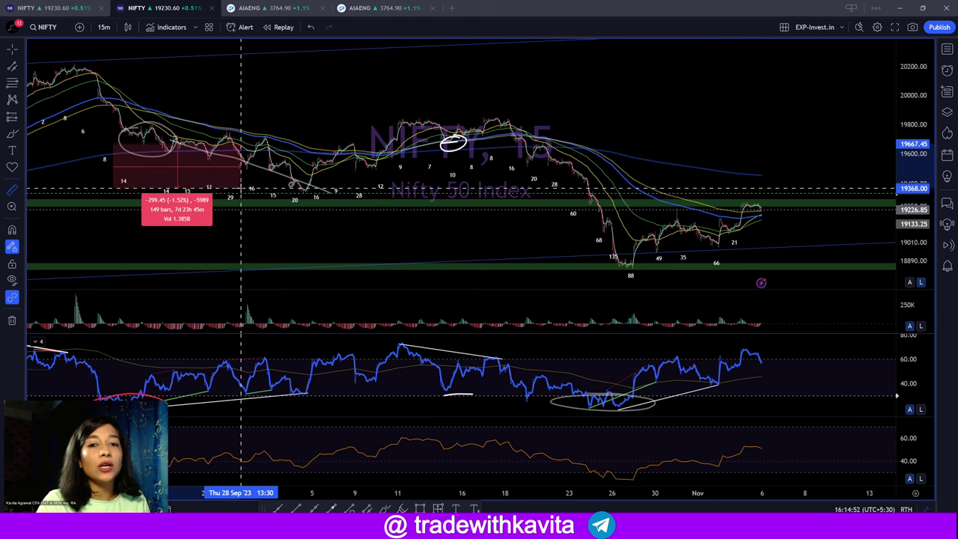
{"action": "left_click", "coordinate": [246, 217]}
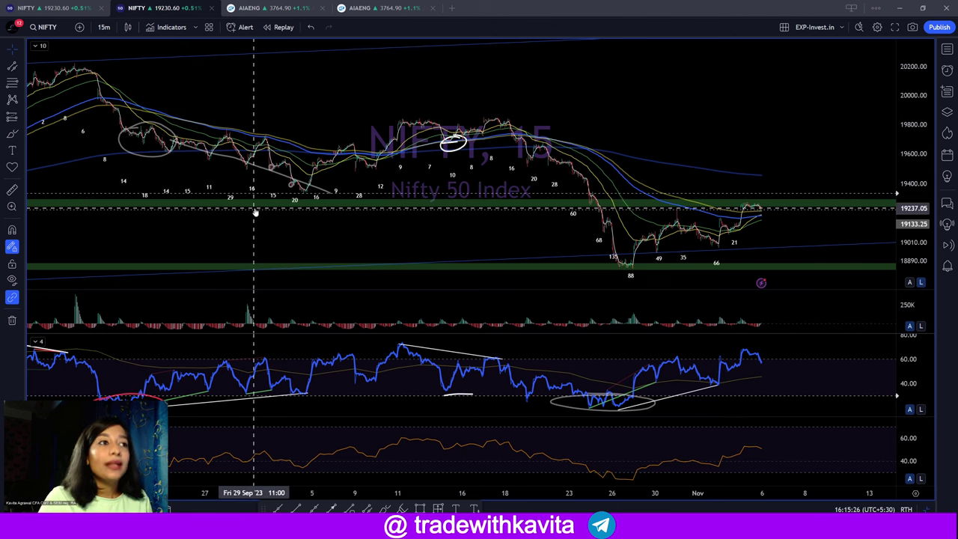
Examine the marked RSI divergences and matching price swings on the 15-minute chart from June to November
{"action": "scroll", "coordinate": [699, 258], "scroll_direction": "up", "scroll_amount": 2}
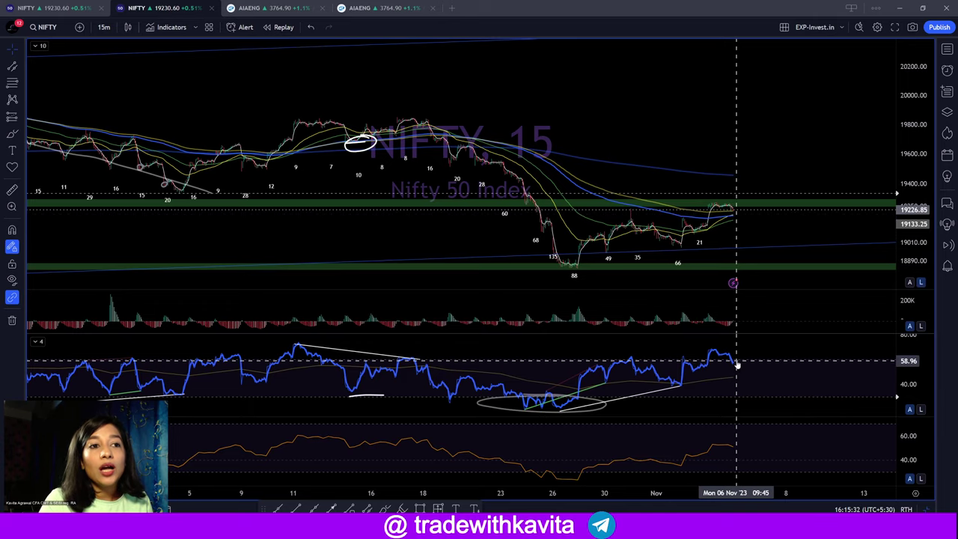
{"action": "scroll", "coordinate": [737, 364], "scroll_direction": "down", "scroll_amount": 3}
{"action": "scroll", "coordinate": [737, 361], "scroll_direction": "down", "scroll_amount": 4}
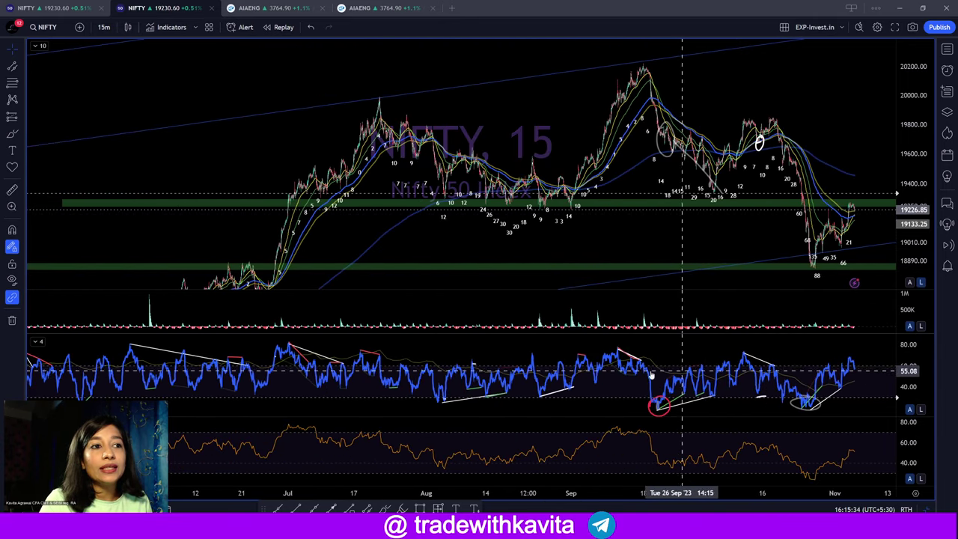
{"action": "scroll", "coordinate": [642, 198], "scroll_direction": "down", "scroll_amount": 2}
{"action": "scroll", "coordinate": [568, 224], "scroll_direction": "up", "scroll_amount": 2}
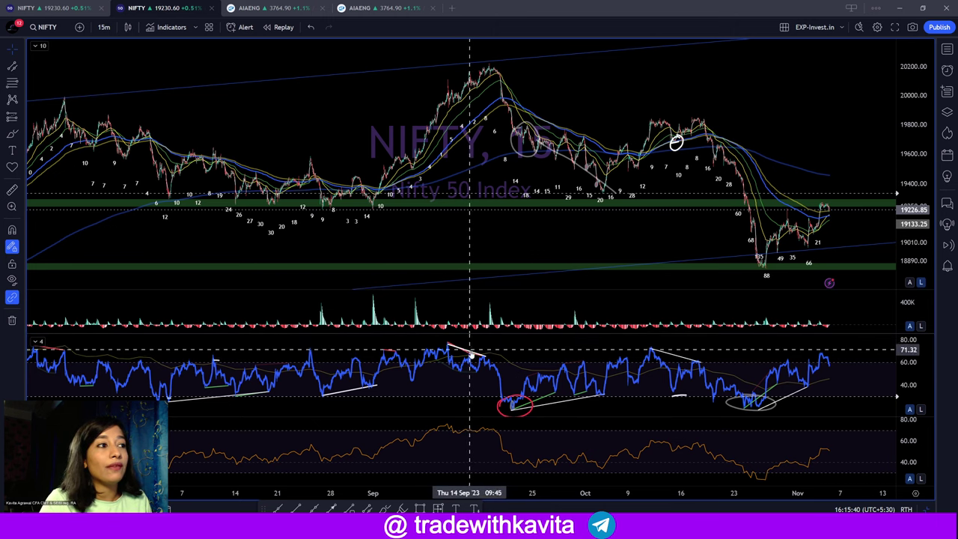
{"action": "scroll", "coordinate": [526, 347], "scroll_direction": "up", "scroll_amount": 1}
{"action": "scroll", "coordinate": [529, 347], "scroll_direction": "up", "scroll_amount": 1}
{"action": "scroll", "coordinate": [741, 347], "scroll_direction": "up", "scroll_amount": 1}
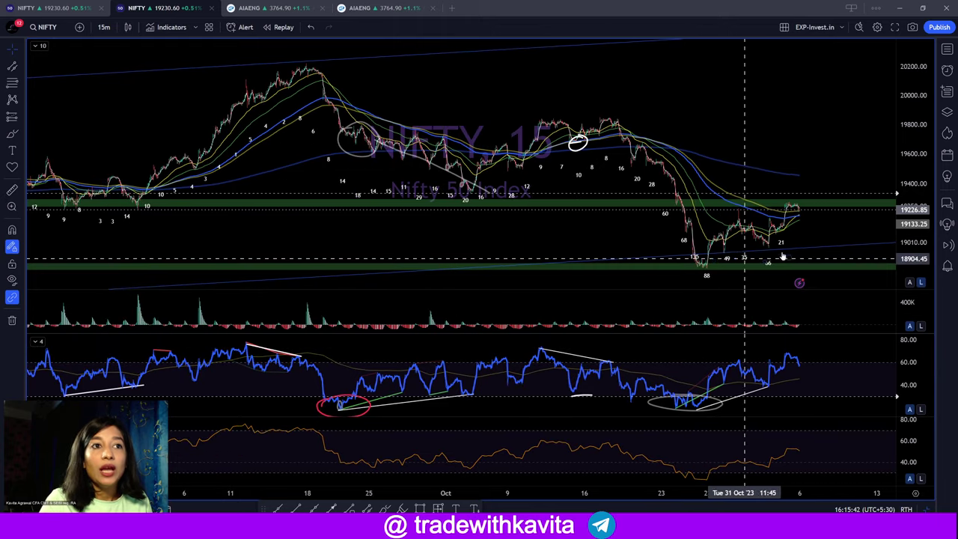
Mark the price and RSI peaks around 31 October and the RSI peak around 18 October with brush strokes
{"action": "scroll", "coordinate": [748, 347], "scroll_direction": "up", "scroll_amount": 2}
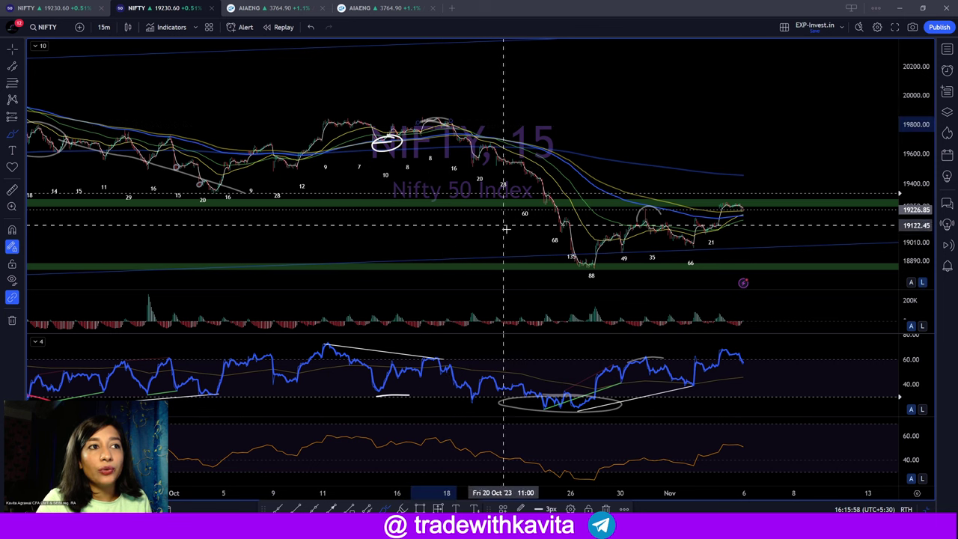
{"action": "mouse_move", "coordinate": [449, 362]}
{"action": "left_mouse_down"}
{"action": "mouse_move", "coordinate": [419, 366]}
{"action": "mouse_move", "coordinate": [432, 349]}
{"action": "mouse_move", "coordinate": [447, 355]}
{"action": "left_mouse_up"}
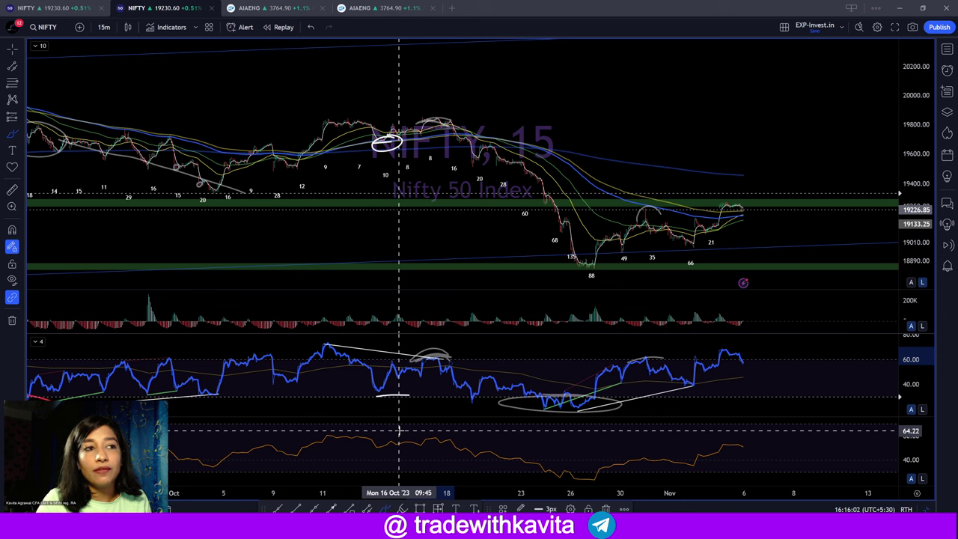
{"action": "key", "text": "ctrl+z"}
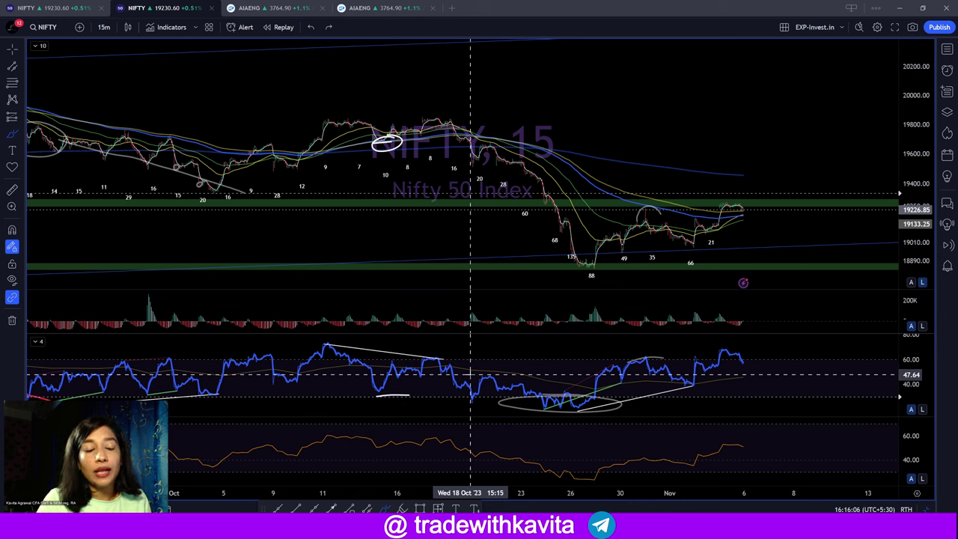
{"action": "mouse_move", "coordinate": [470, 371]}
{"action": "left_mouse_down"}
{"action": "mouse_move", "coordinate": [421, 359]}
{"action": "mouse_move", "coordinate": [473, 355]}
{"action": "left_mouse_up"}
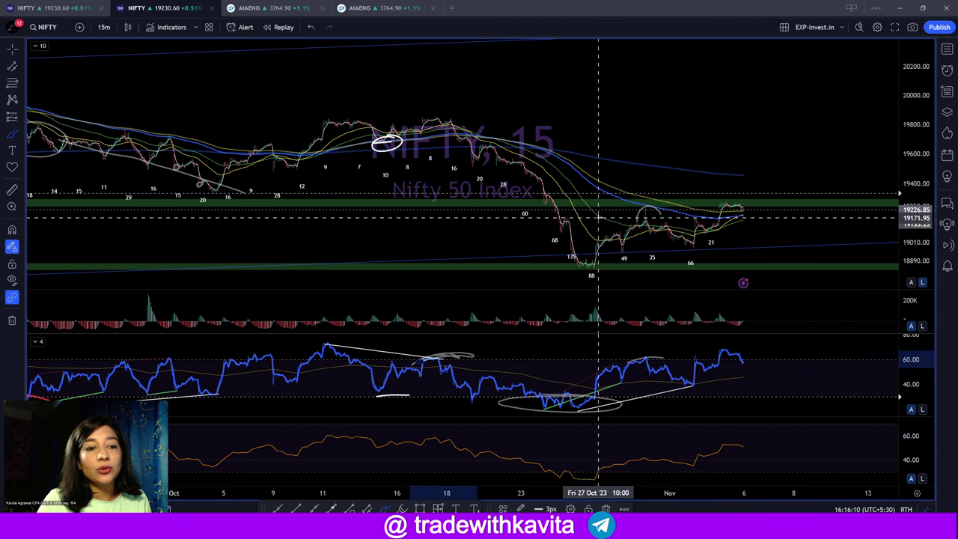
Switch the Nifty chart to the 75-minute interval and maximise the price pane around the recent October–November candles
{"action": "type", "text": "75"}
{"action": "key", "text": "Return"}
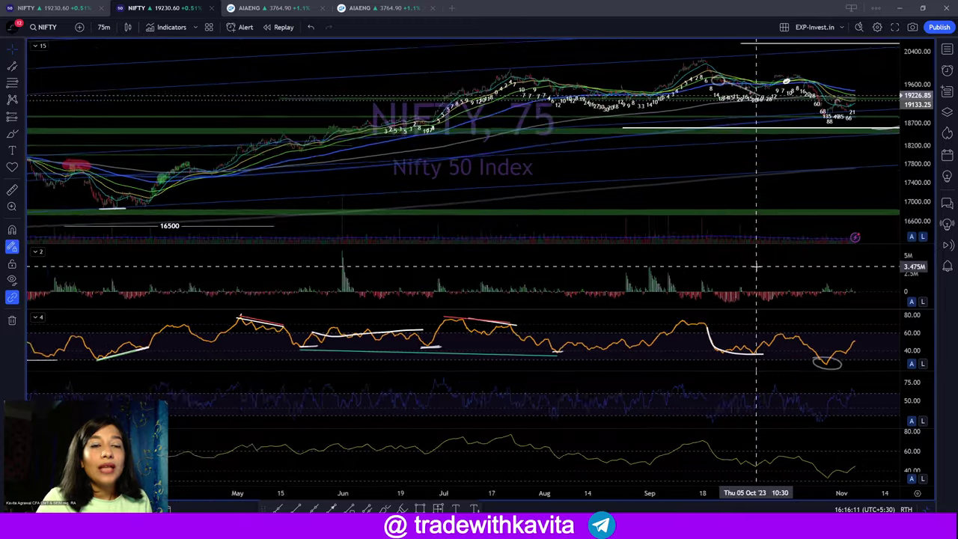
{"action": "scroll", "coordinate": [704, 192], "scroll_direction": "up", "scroll_amount": 6}
{"action": "left_click_drag", "start_coordinate": [924, 196], "coordinate": [891, 179]}
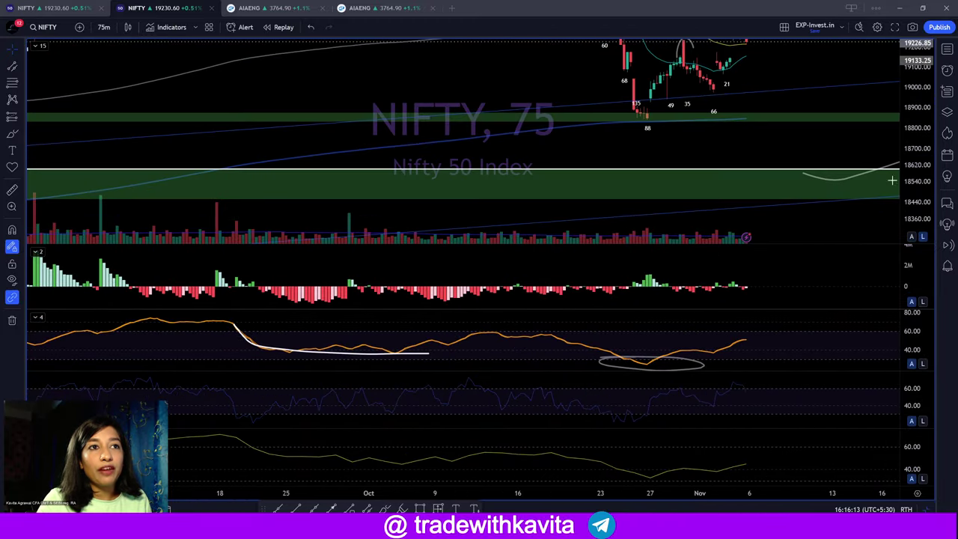
{"action": "scroll", "coordinate": [761, 220], "scroll_direction": "down", "scroll_amount": 3}
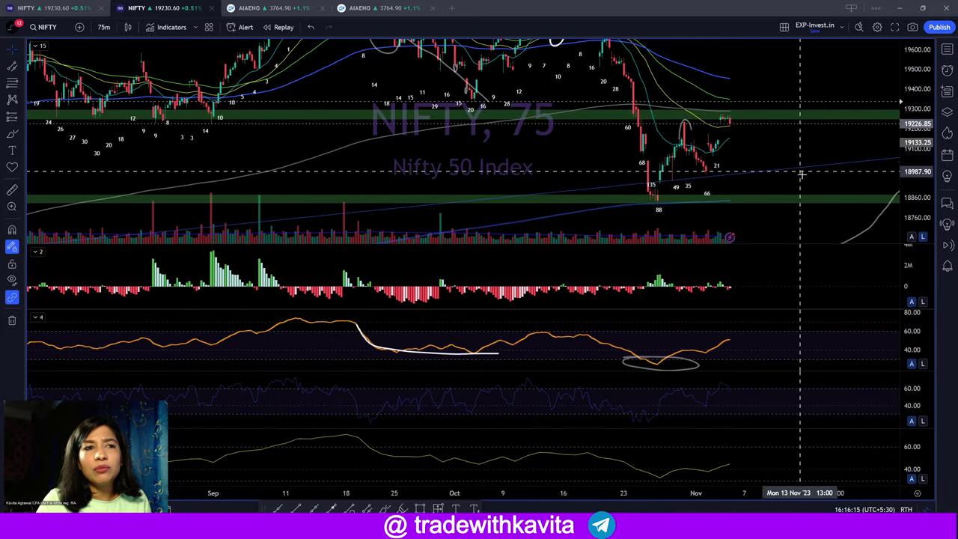
{"action": "double_click", "coordinate": [821, 78]}
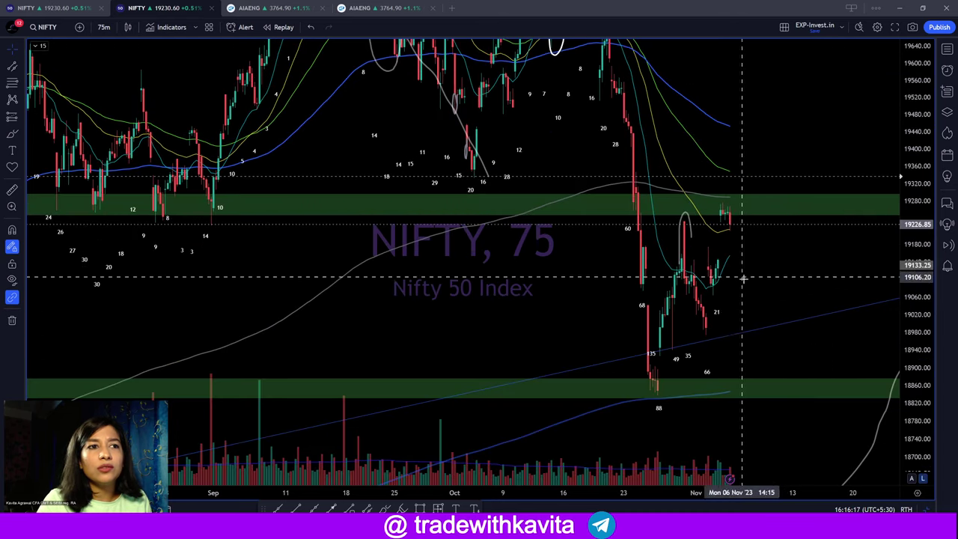
Mark the 27 October rise, the 31 October peak, the early-November low and the 3 November gap with brush strokes on the price chart
{"action": "scroll", "coordinate": [749, 224], "scroll_direction": "down", "scroll_amount": 3}
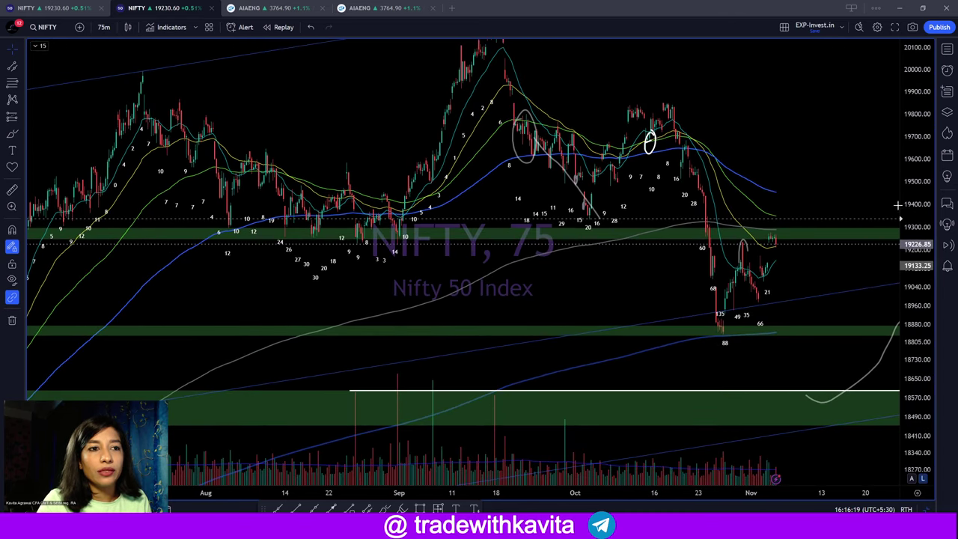
{"action": "left_click_drag", "start_coordinate": [829, 191], "coordinate": [626, 286]}
{"action": "scroll", "coordinate": [625, 287], "scroll_direction": "up", "scroll_amount": 2}
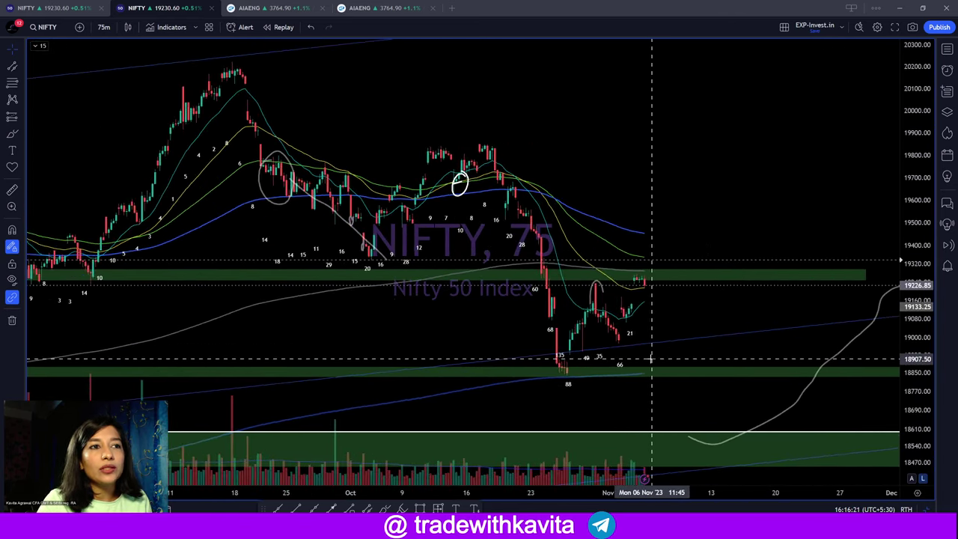
{"action": "scroll", "coordinate": [705, 369], "scroll_direction": "up", "scroll_amount": 2}
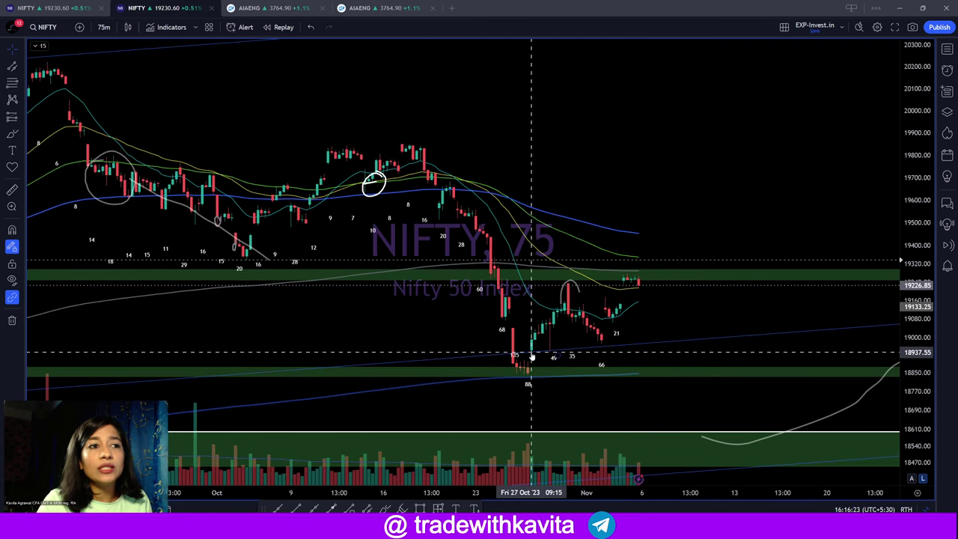
{"action": "left_click_drag", "start_coordinate": [528, 354], "coordinate": [539, 367]}
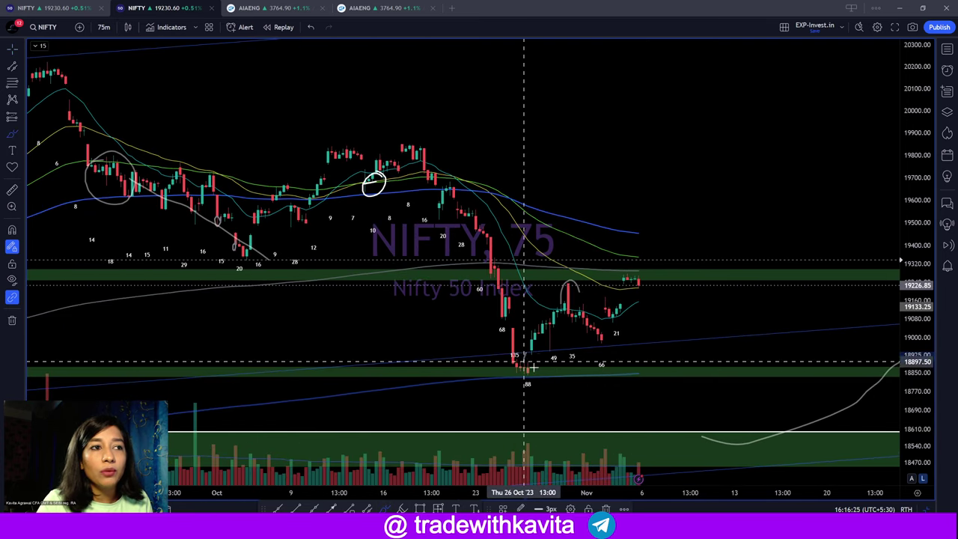
{"action": "left_click_drag", "start_coordinate": [605, 339], "coordinate": [593, 330]}
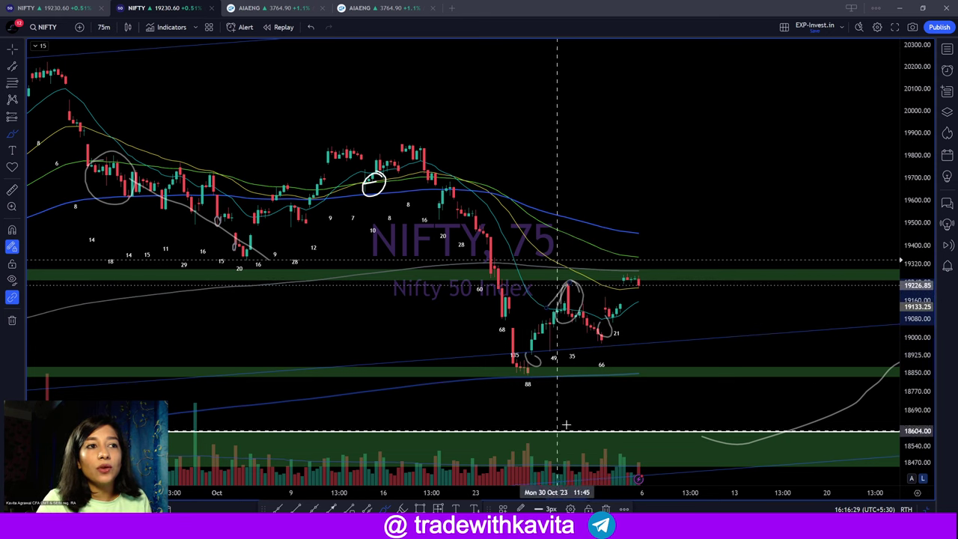
{"action": "left_click_drag", "start_coordinate": [621, 282], "coordinate": [620, 283]}
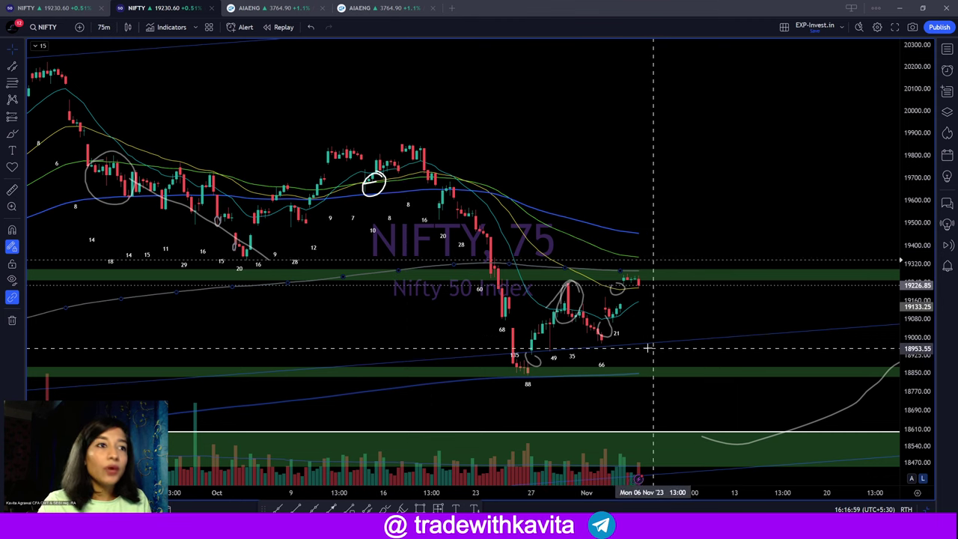
Brush a descending line along the price decline from the 18 September peak to the early-October low
{"action": "scroll", "coordinate": [651, 342], "scroll_direction": "up", "scroll_amount": 2}
{"action": "right_click", "coordinate": [619, 182]}
{"action": "left_click", "coordinate": [618, 221]}
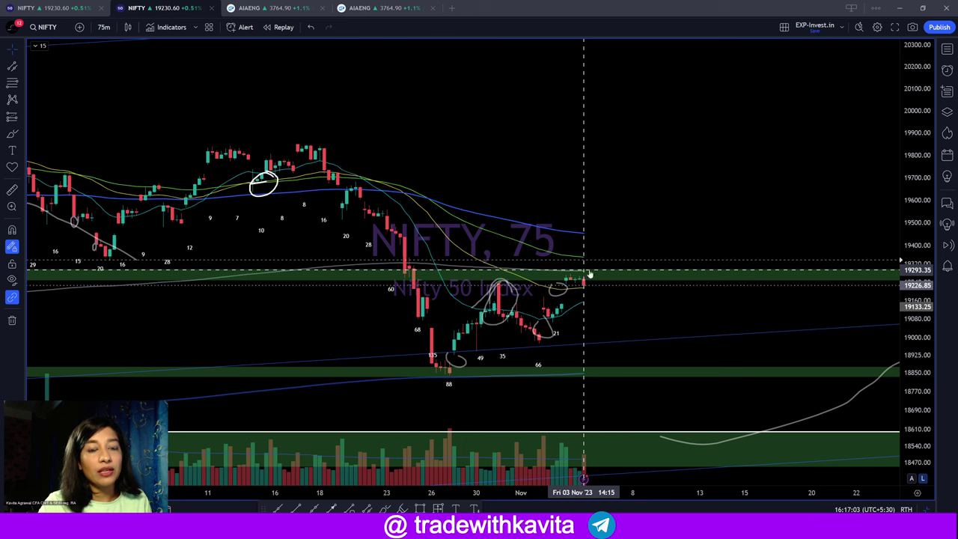
{"action": "scroll", "coordinate": [730, 375], "scroll_direction": "down", "scroll_amount": 3}
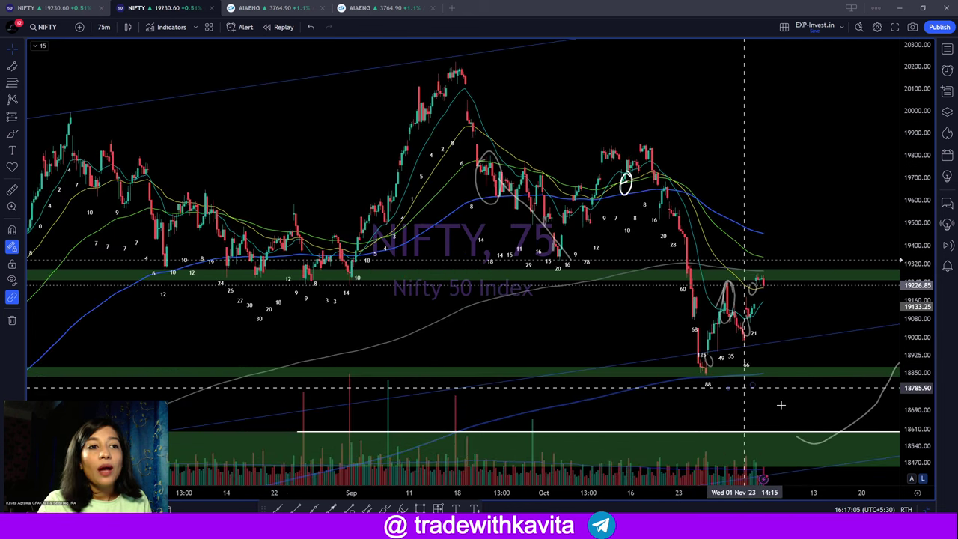
{"action": "left_click", "coordinate": [825, 434]}
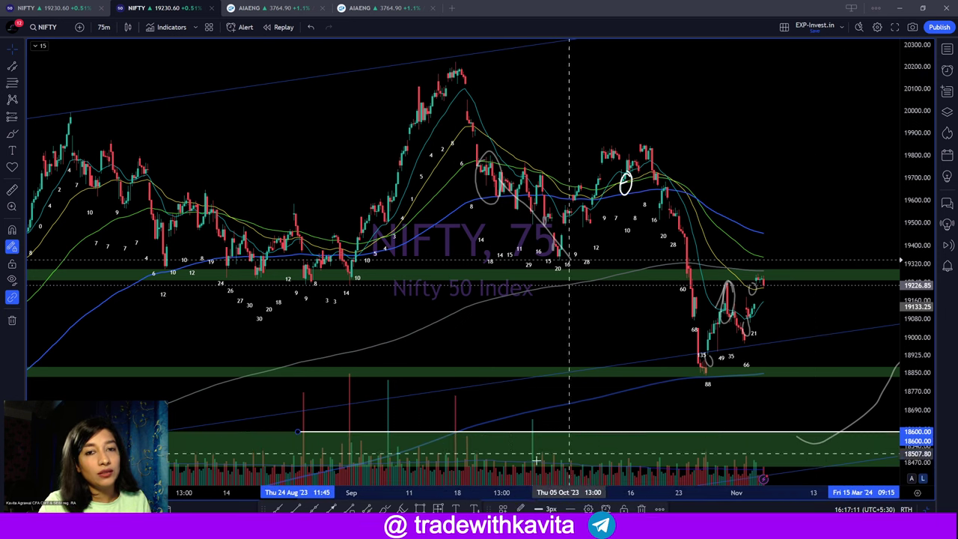
{"action": "left_click", "coordinate": [419, 419]}
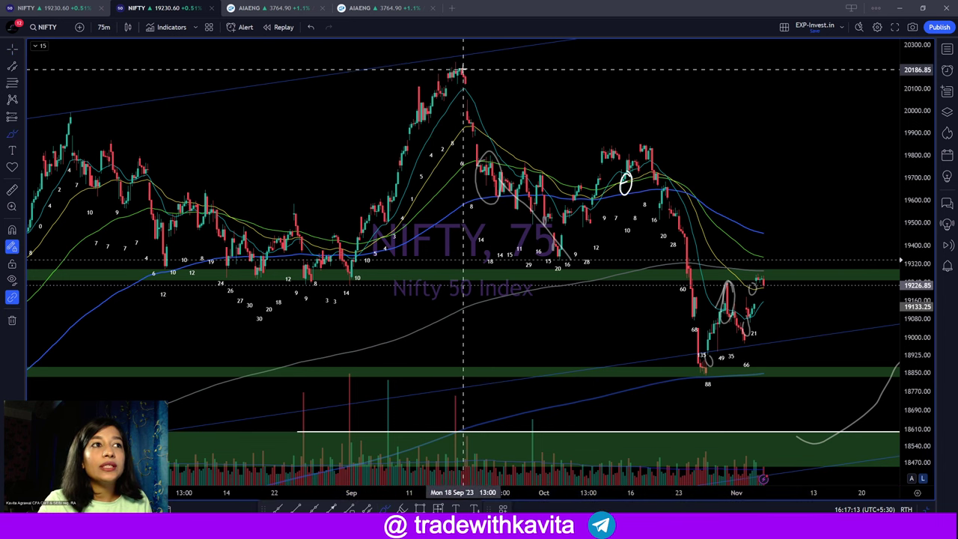
{"action": "mouse_move", "coordinate": [461, 69]}
{"action": "left_mouse_down"}
{"action": "mouse_move", "coordinate": [552, 203]}
{"action": "mouse_move", "coordinate": [567, 264]}
{"action": "left_mouse_up"}
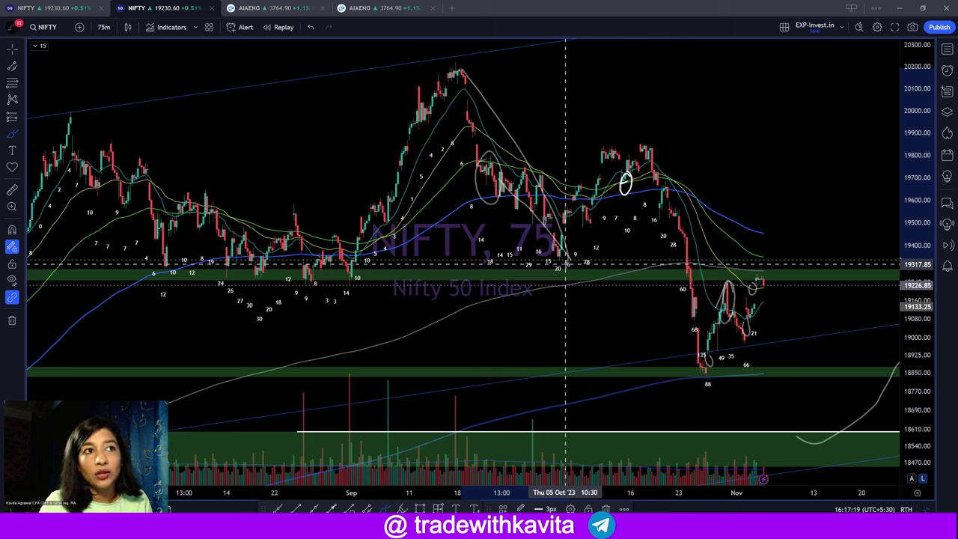
{"action": "mouse_move", "coordinate": [496, 250]}
{"action": "left_mouse_down"}
{"action": "mouse_move", "coordinate": [590, 261]}
{"action": "mouse_move", "coordinate": [572, 260]}
{"action": "left_mouse_up"}
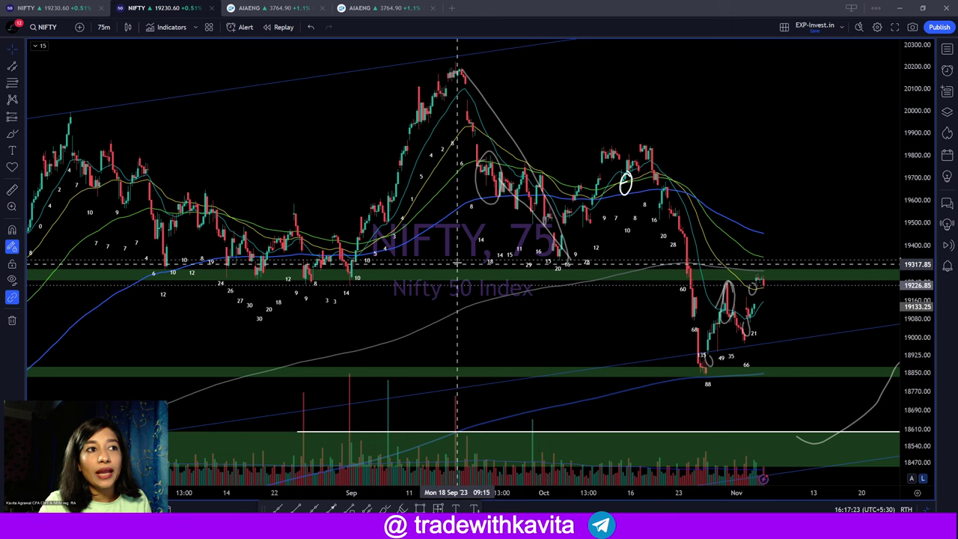
Measure the price range between the early-October low and the 18 October high, and from the late-October low to the upper green zone
{"action": "left_click", "coordinate": [476, 256], "text": "shift"}
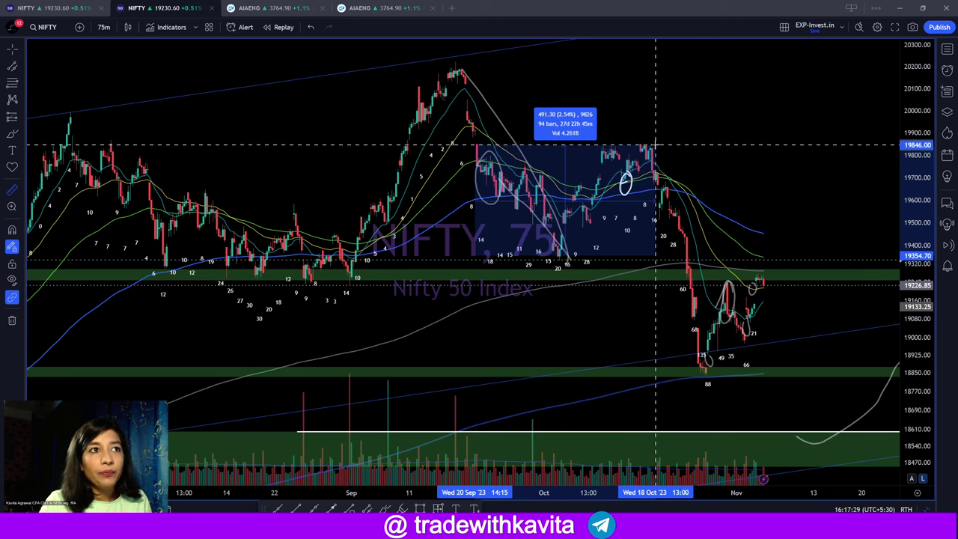
{"action": "left_click", "coordinate": [656, 144]}
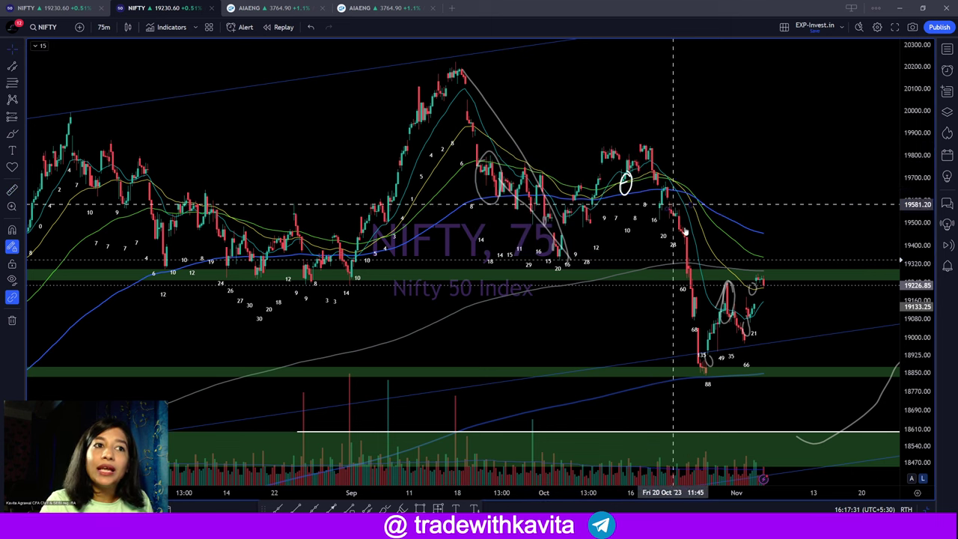
{"action": "left_click", "coordinate": [708, 374], "text": "shift"}
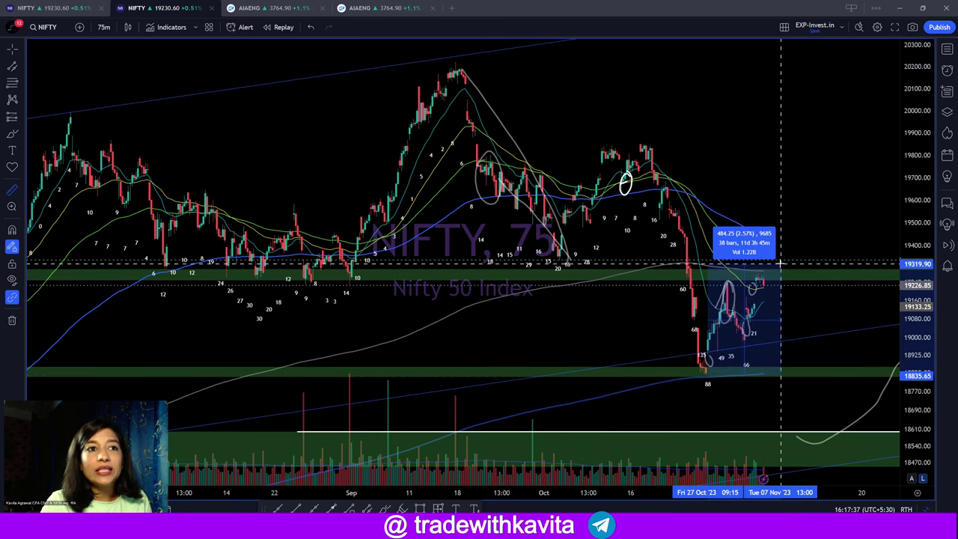
{"action": "left_click", "coordinate": [779, 270]}
{"action": "scroll", "coordinate": [779, 271], "scroll_direction": "up", "scroll_amount": 3}
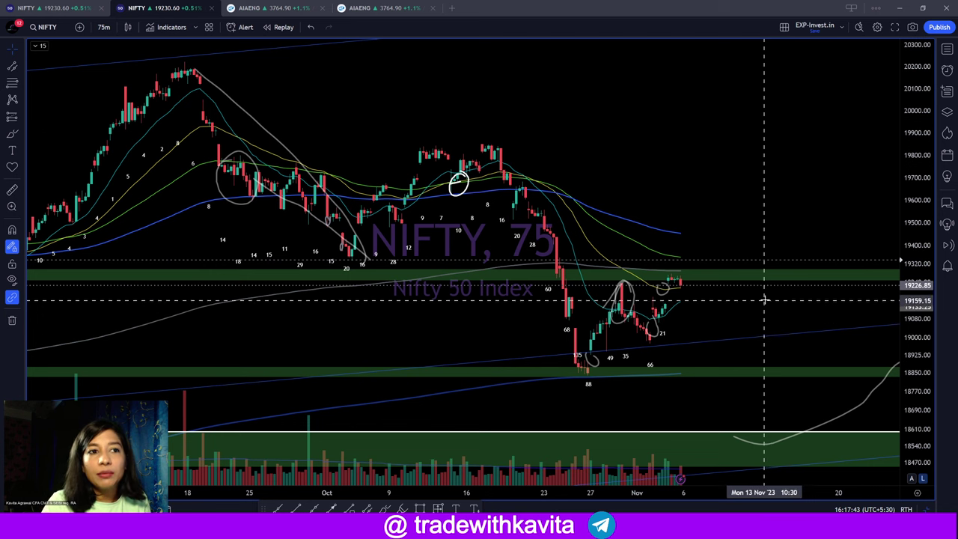
Maximise the orange RSI pane and circle the late-October RSI dip below 30 with the brush
{"action": "scroll", "coordinate": [767, 330], "scroll_direction": "down", "scroll_amount": 3}
{"action": "scroll", "coordinate": [761, 390], "scroll_direction": "down", "scroll_amount": 3}
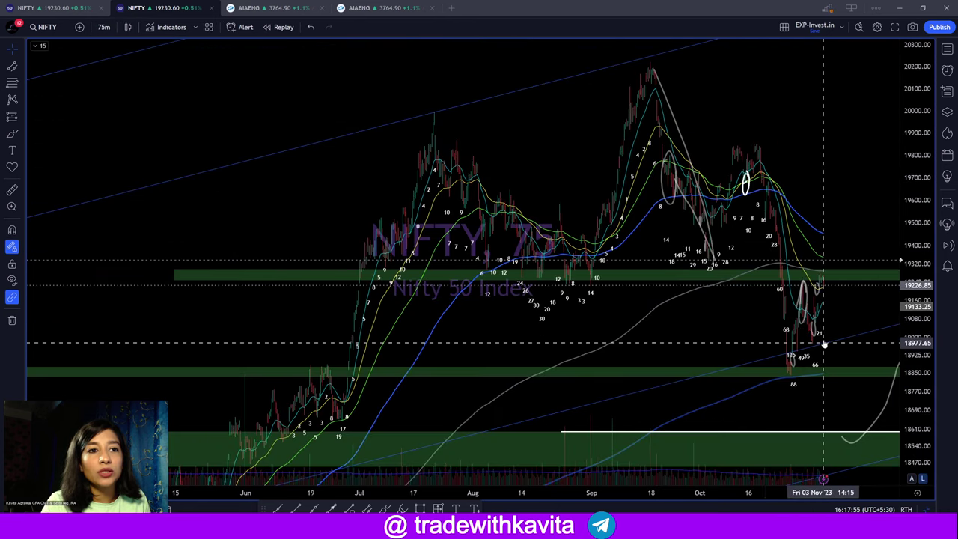
{"action": "scroll", "coordinate": [823, 344], "scroll_direction": "down", "scroll_amount": 2}
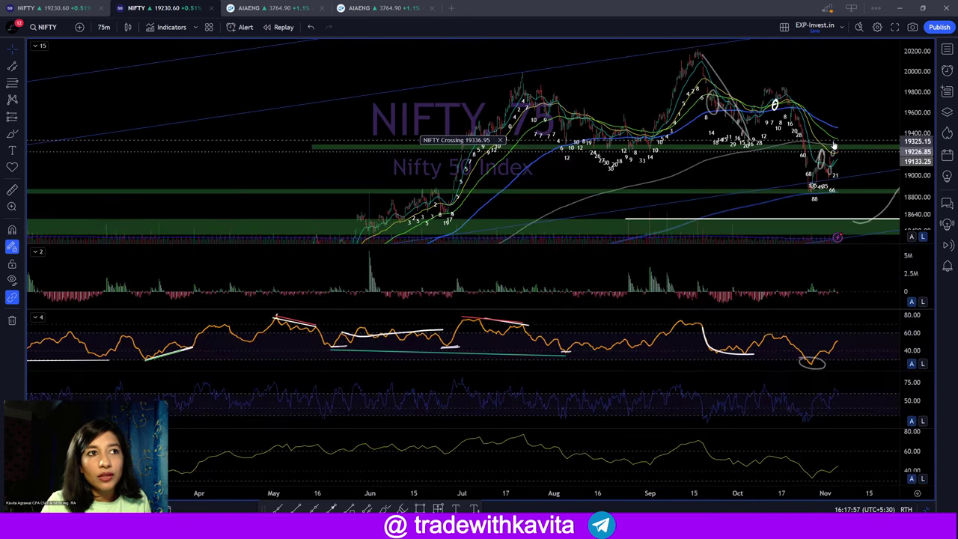
{"action": "scroll", "coordinate": [828, 369], "scroll_direction": "up", "scroll_amount": 1}
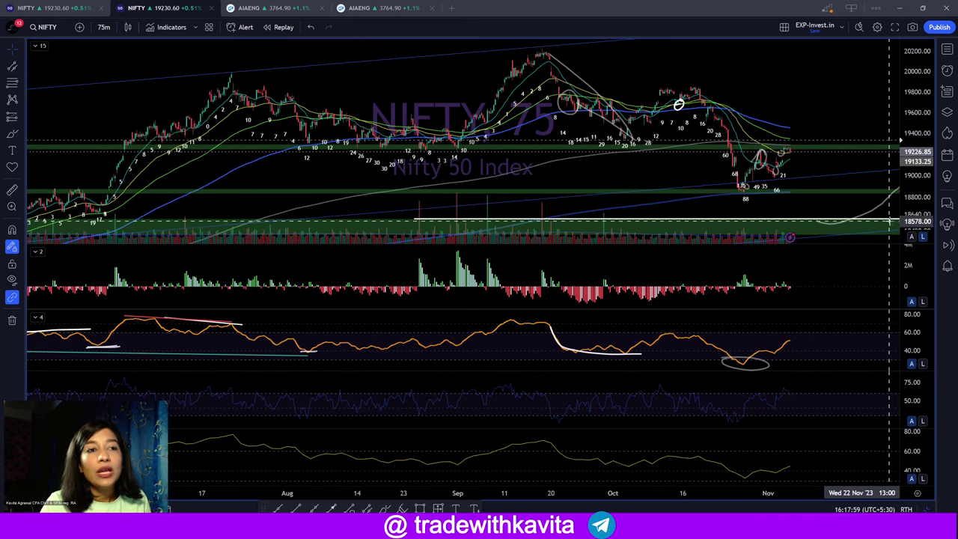
{"action": "double_click", "coordinate": [837, 367]}
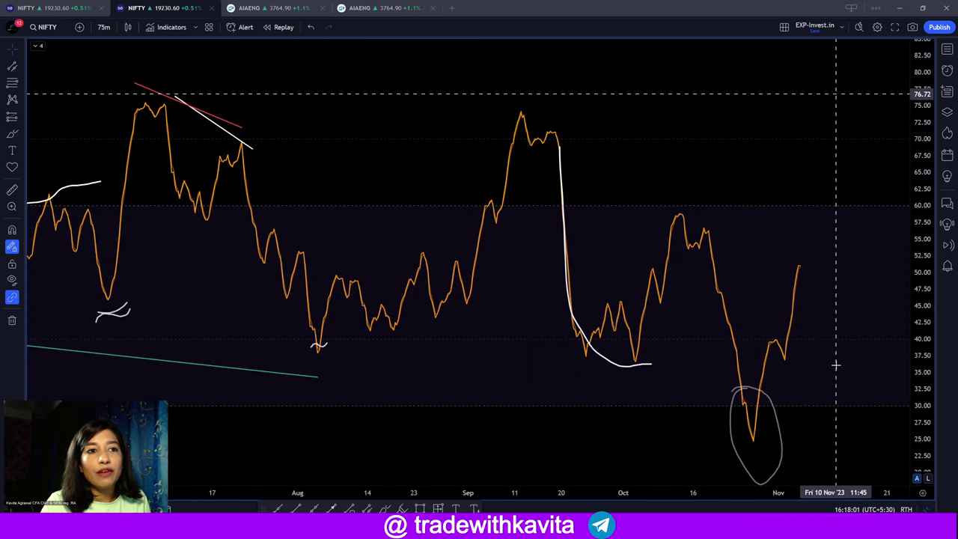
{"action": "scroll", "coordinate": [767, 407], "scroll_direction": "up", "scroll_amount": 2}
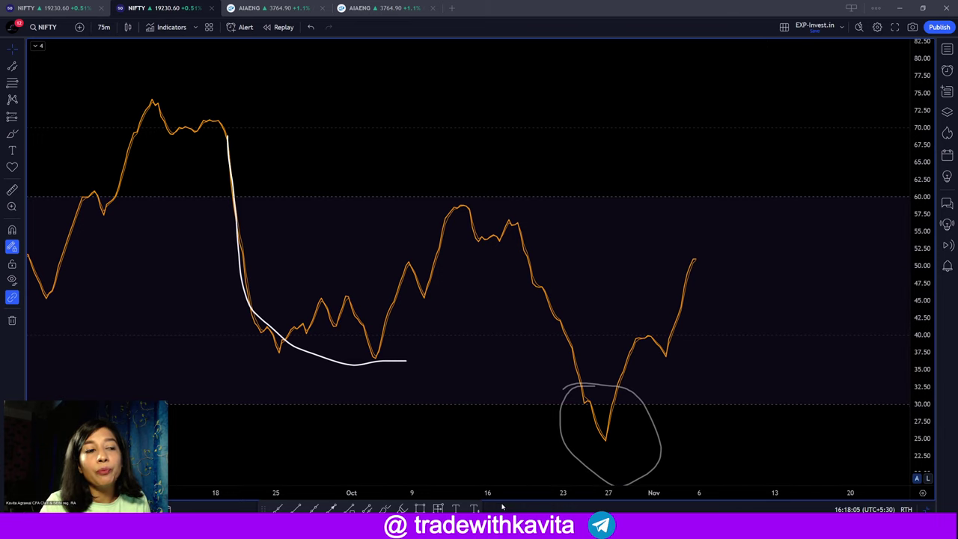
{"action": "left_click", "coordinate": [385, 508]}
{"action": "mouse_move", "coordinate": [609, 418]}
{"action": "left_mouse_down"}
{"action": "mouse_move", "coordinate": [577, 409]}
{"action": "mouse_move", "coordinate": [622, 402]}
{"action": "mouse_move", "coordinate": [591, 450]}
{"action": "left_mouse_up"}
{"action": "mouse_move", "coordinate": [718, 528]}
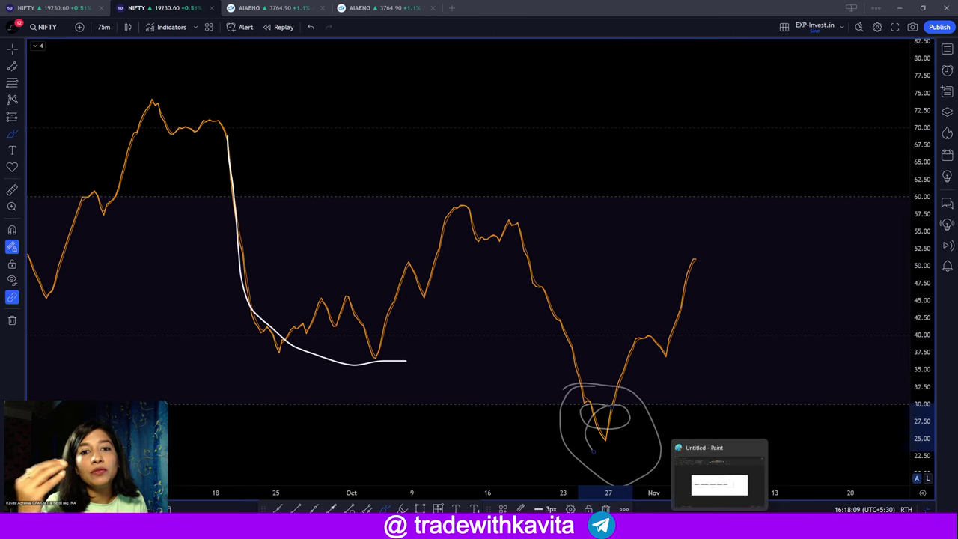
Review the RSI history back to early 2023 and restore the view with price and all indicator panes
{"action": "scroll", "coordinate": [603, 419], "scroll_direction": "down", "scroll_amount": 3}
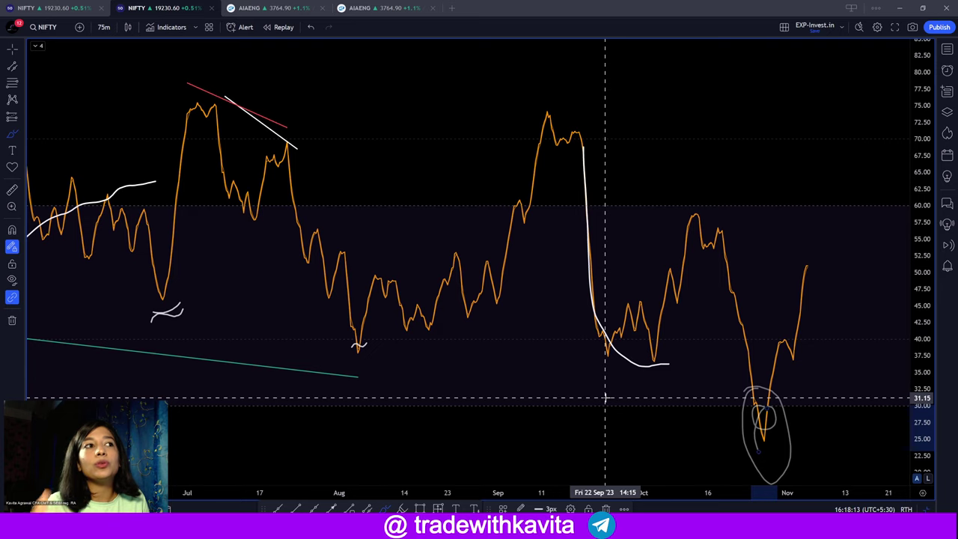
{"action": "scroll", "coordinate": [605, 400], "scroll_direction": "down", "scroll_amount": 5}
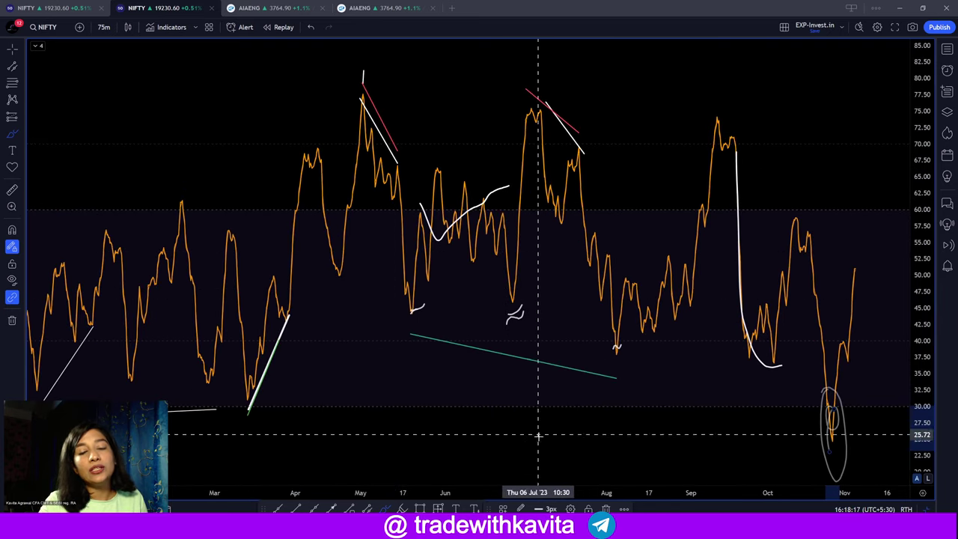
{"action": "double_click", "coordinate": [642, 110]}
{"action": "scroll", "coordinate": [796, 331], "scroll_direction": "up", "scroll_amount": 3}
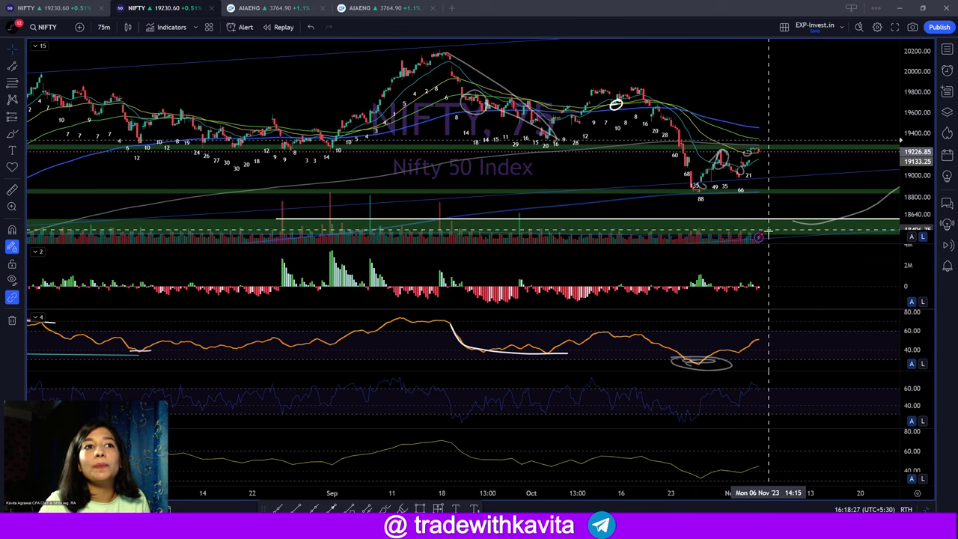
{"action": "scroll", "coordinate": [772, 246], "scroll_direction": "up", "scroll_amount": 3}
{"action": "scroll", "coordinate": [763, 124], "scroll_direction": "down", "scroll_amount": 3}
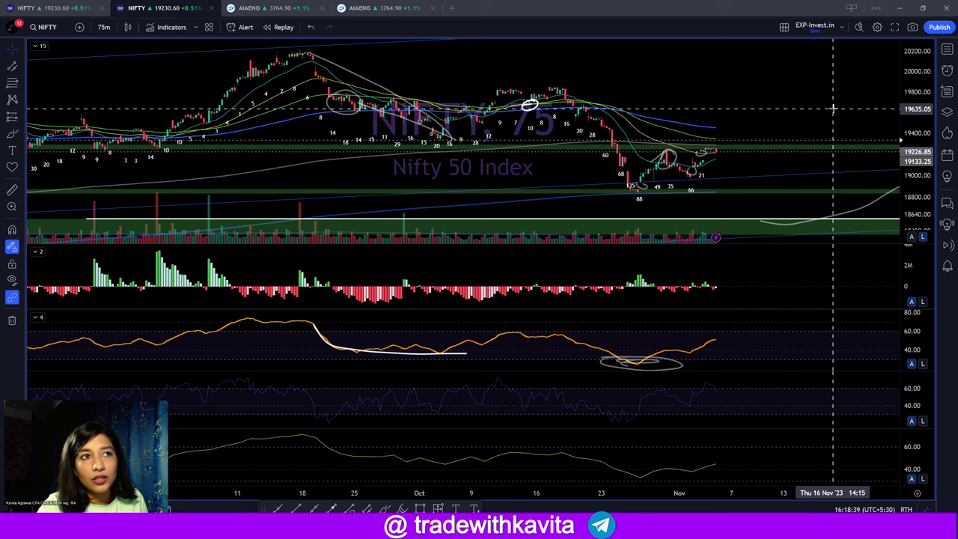
Switch the chart to the 15-minute interval and on to the daily interval, framing the September to November candles
{"action": "type", "text": "15"}
{"action": "key", "text": "Return"}
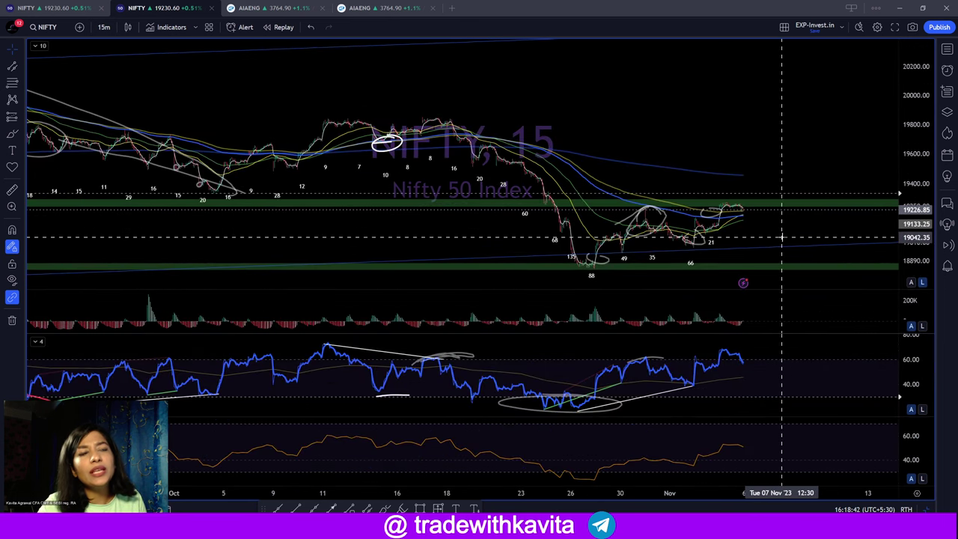
{"action": "type", "text": "1D"}
{"action": "key", "text": "Return"}
{"action": "scroll", "coordinate": [785, 132], "scroll_direction": "up", "scroll_amount": 3}
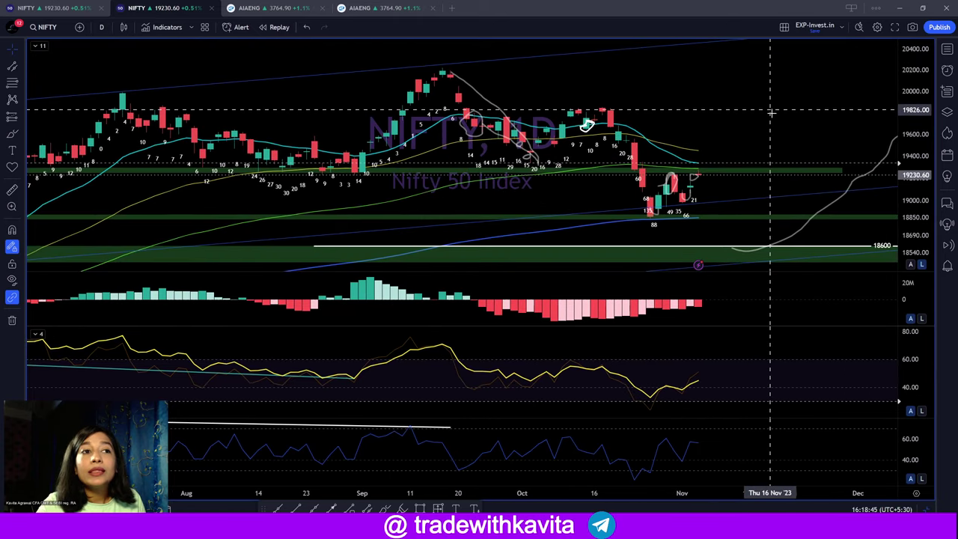
{"action": "scroll", "coordinate": [707, 201], "scroll_direction": "up", "scroll_amount": 3}
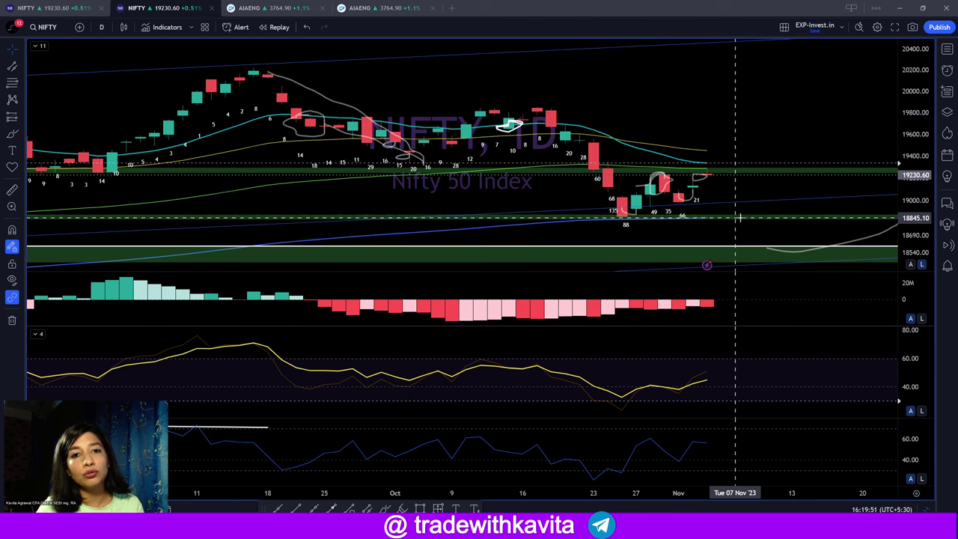
{"action": "scroll", "coordinate": [738, 217], "scroll_direction": "up", "scroll_amount": 2}
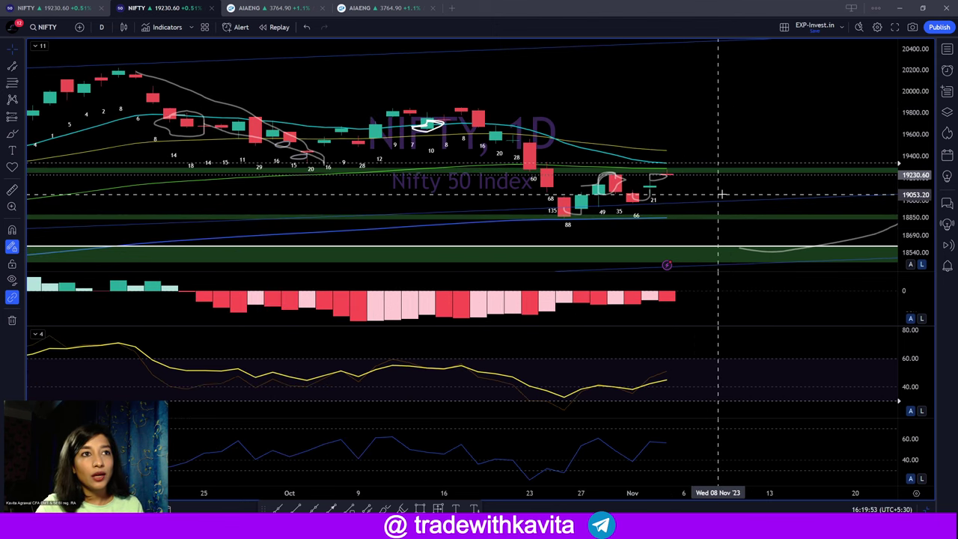
Check the input settings of the cyan EMA on the daily chart and review price against the moving averages since summer
{"action": "scroll", "coordinate": [721, 194], "scroll_direction": "down", "scroll_amount": 3}
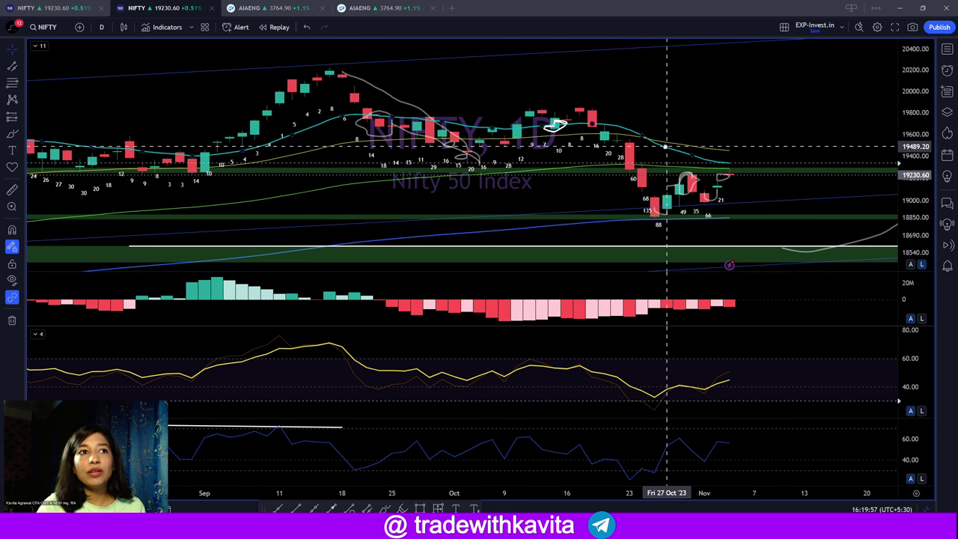
{"action": "double_click", "coordinate": [666, 145]}
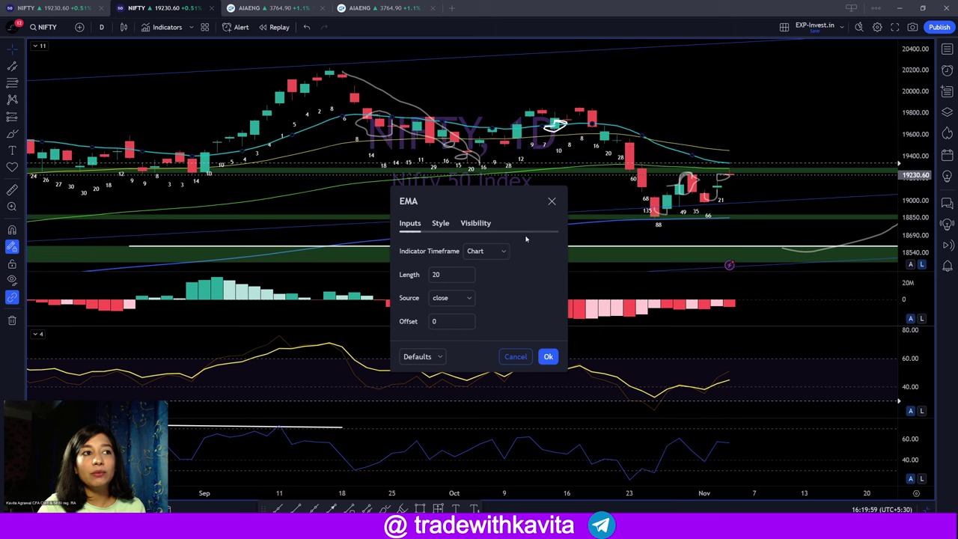
{"action": "left_click", "coordinate": [551, 202]}
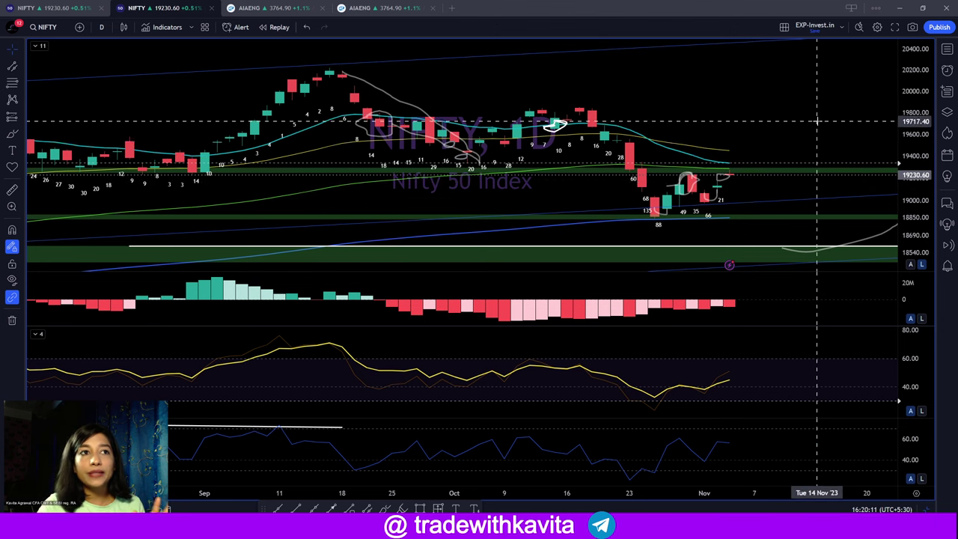
{"action": "scroll", "coordinate": [831, 195], "scroll_direction": "down", "scroll_amount": 2}
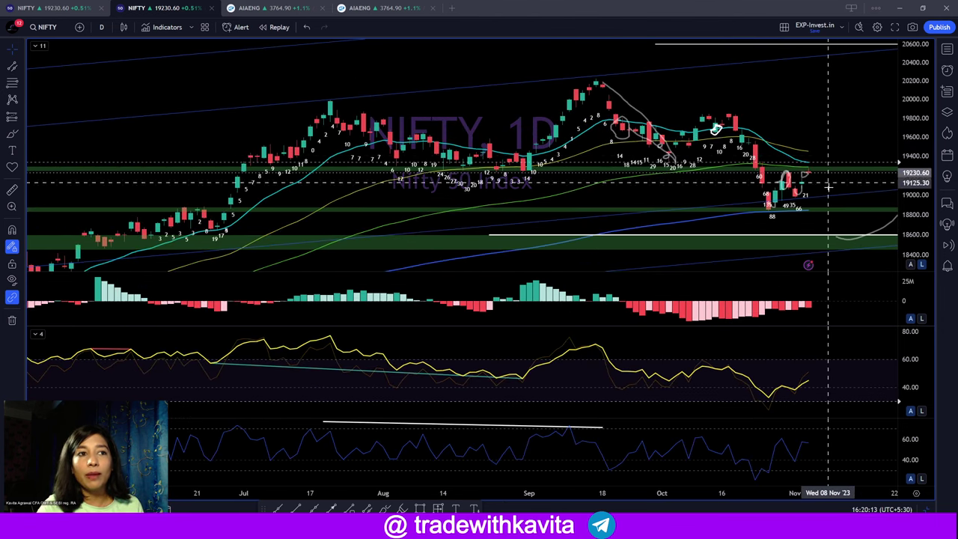
{"action": "scroll", "coordinate": [812, 270], "scroll_direction": "down", "scroll_amount": 2}
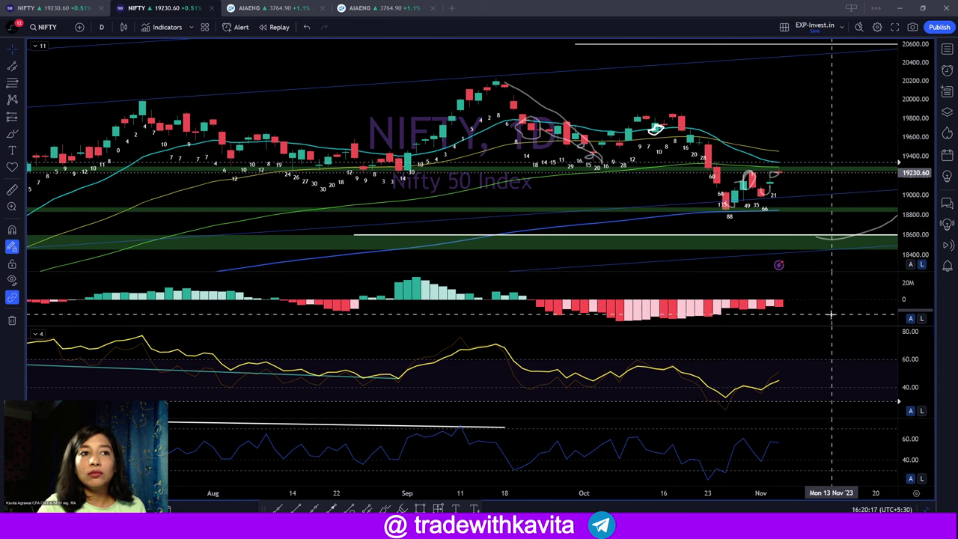
Review the Nifty daily candles, moving averages, support zones and RSI from June to November
{"action": "scroll", "coordinate": [827, 307], "scroll_direction": "up", "scroll_amount": 2}
{"action": "scroll", "coordinate": [827, 307], "scroll_direction": "down", "scroll_amount": 2}
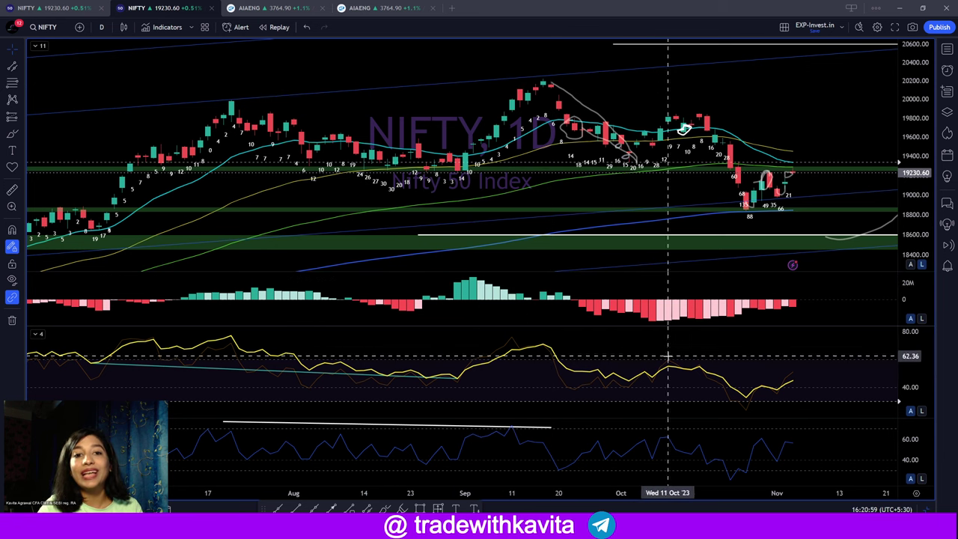
{"action": "scroll", "coordinate": [595, 256], "scroll_direction": "down", "scroll_amount": 3}
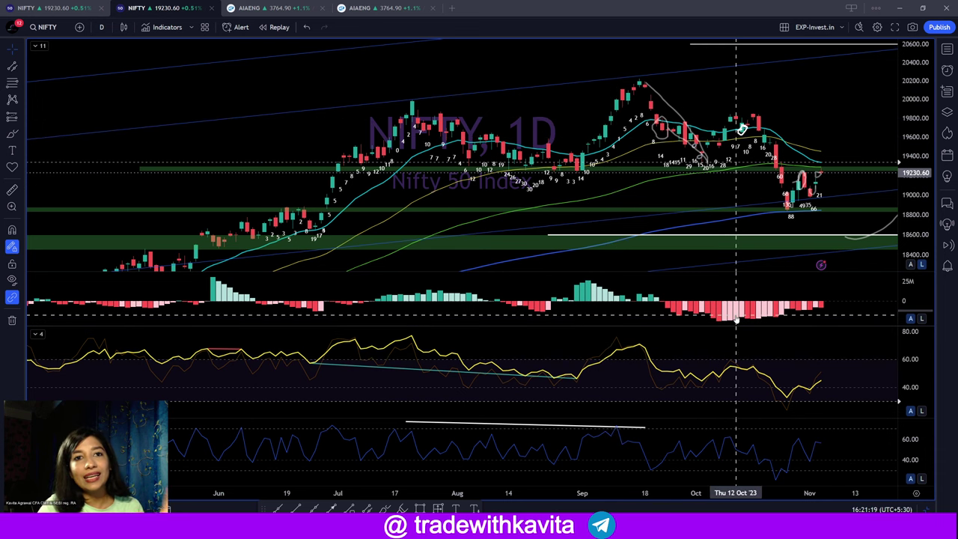
{"action": "scroll", "coordinate": [737, 309], "scroll_direction": "up", "scroll_amount": 3}
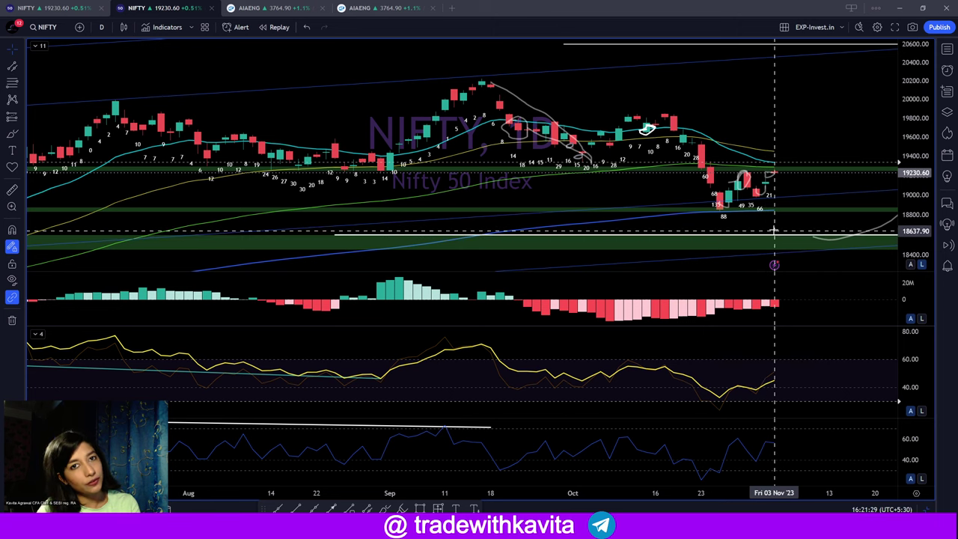
{"action": "scroll", "coordinate": [800, 228], "scroll_direction": "down", "scroll_amount": 3}
{"action": "scroll", "coordinate": [824, 222], "scroll_direction": "up", "scroll_amount": 2}
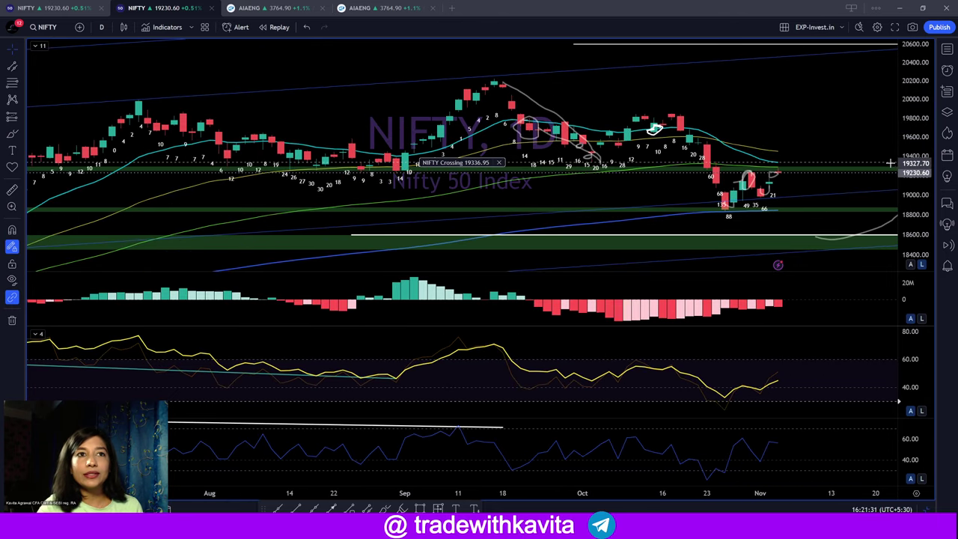
{"action": "scroll", "coordinate": [786, 199], "scroll_direction": "up", "scroll_amount": 2}
{"action": "scroll", "coordinate": [786, 198], "scroll_direction": "up", "scroll_amount": 1}
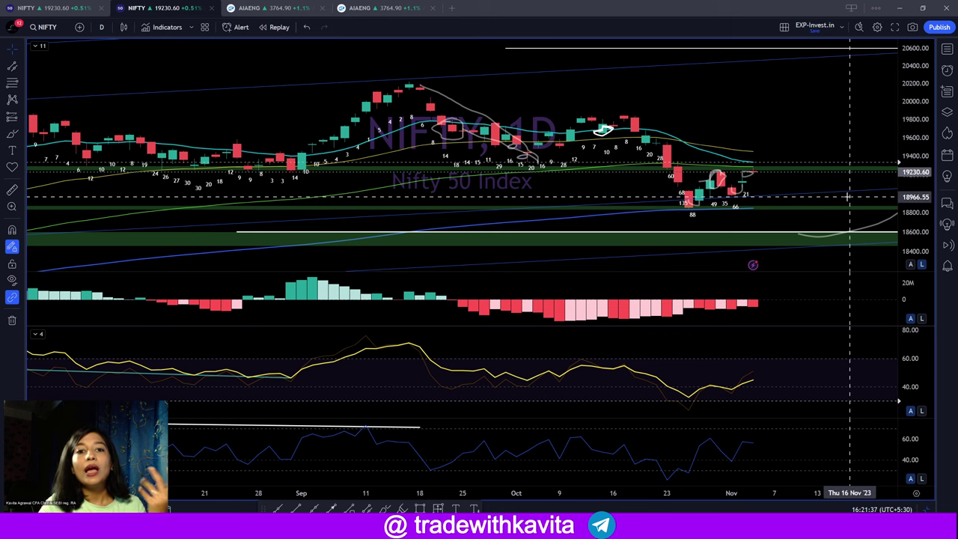
{"action": "scroll", "coordinate": [850, 198], "scroll_direction": "down", "scroll_amount": 2}
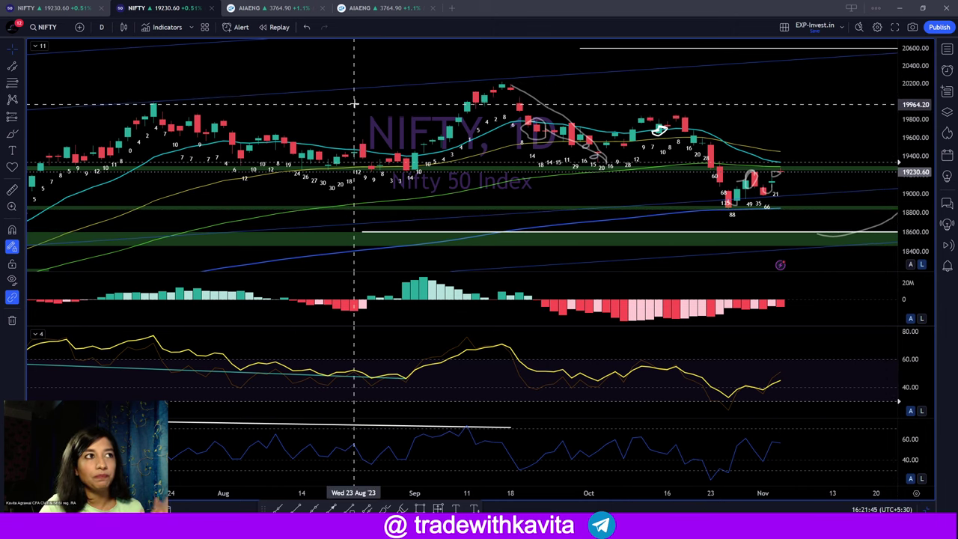
Load the BANKNIFTY chart on the 15-minute interval and switch it on to the 3-minute interval
{"action": "type", "text": "banknifty"}
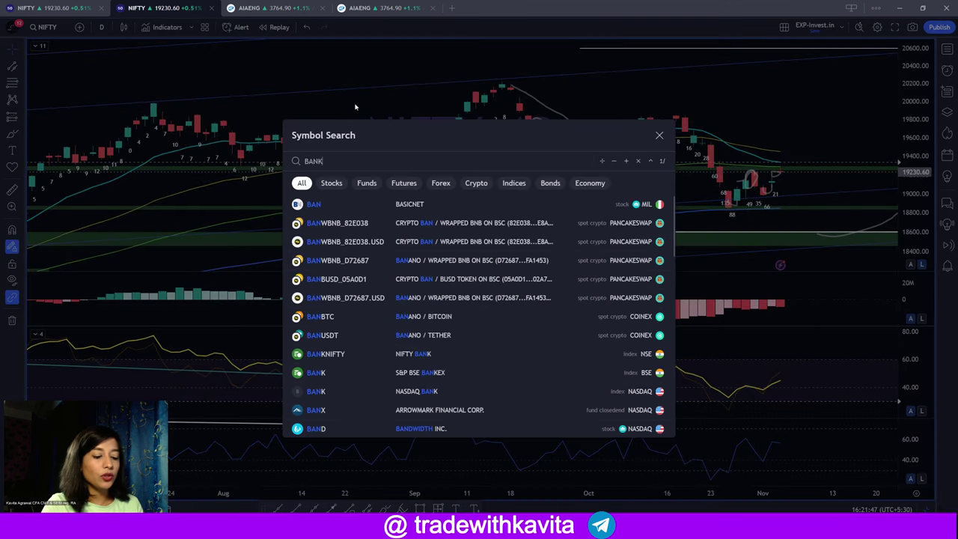
{"action": "key", "text": "Return"}
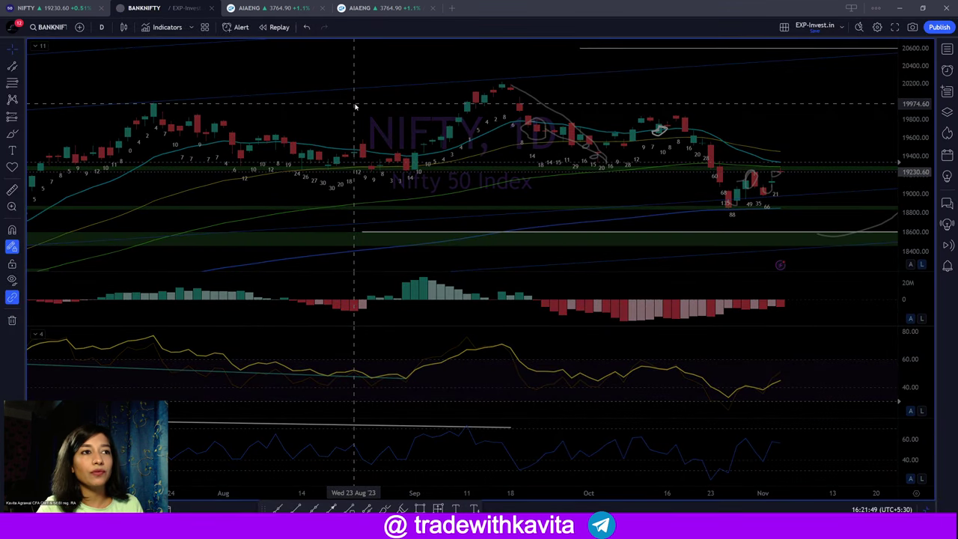
{"action": "type", "text": "15"}
{"action": "key", "text": "Return"}
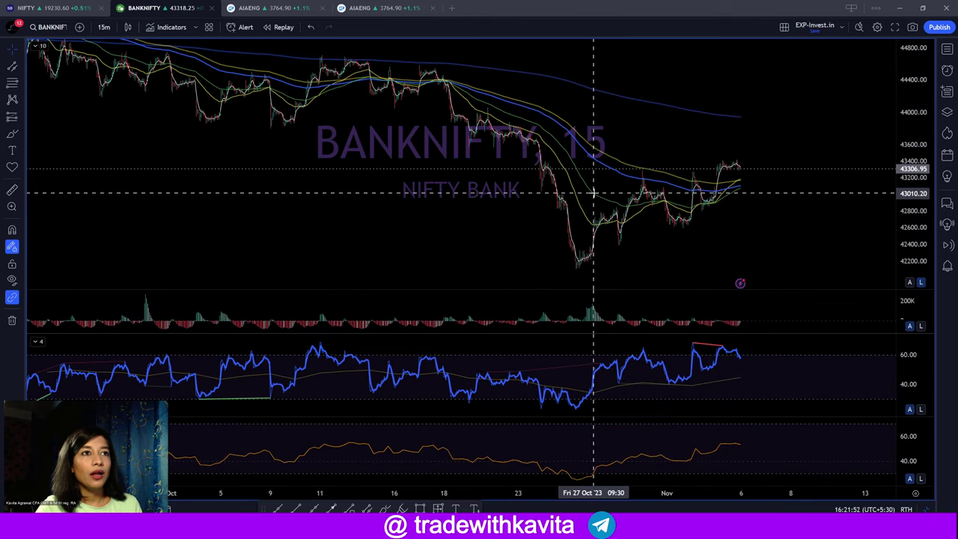
{"action": "type", "text": "3"}
{"action": "key", "text": "Return"}
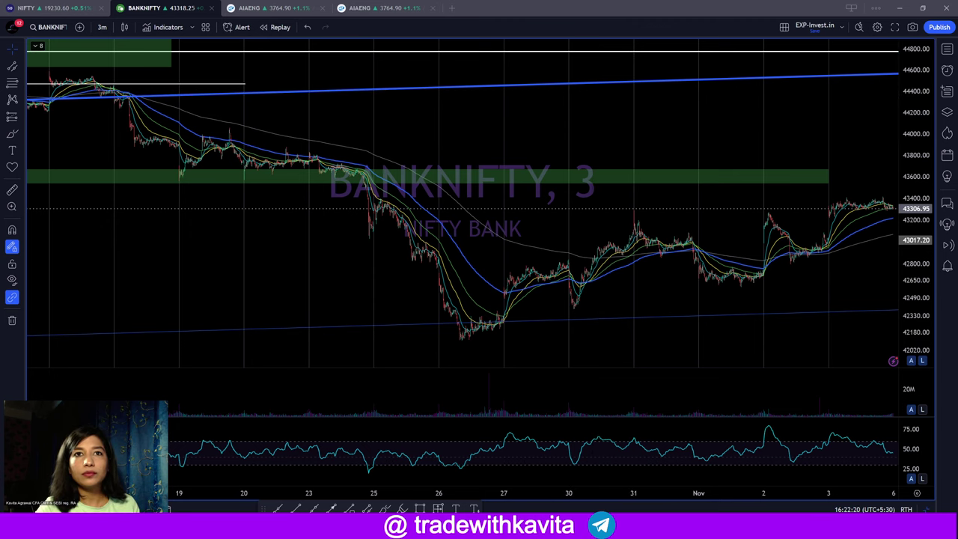
Switch to Telegram and enter the Economic Times live-stream expert page link as a new channel message
{"action": "key", "text": "alt+Tab"}
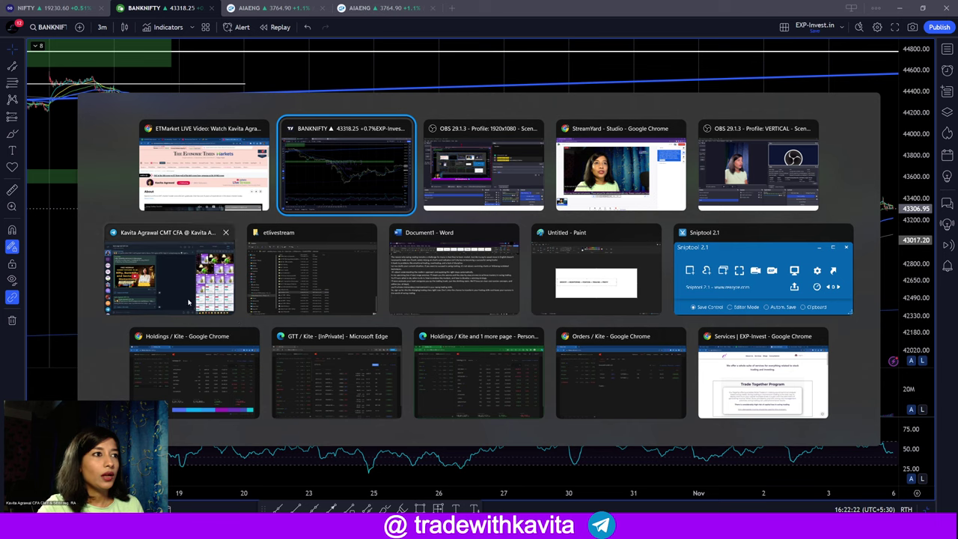
{"action": "left_click", "coordinate": [189, 301]}
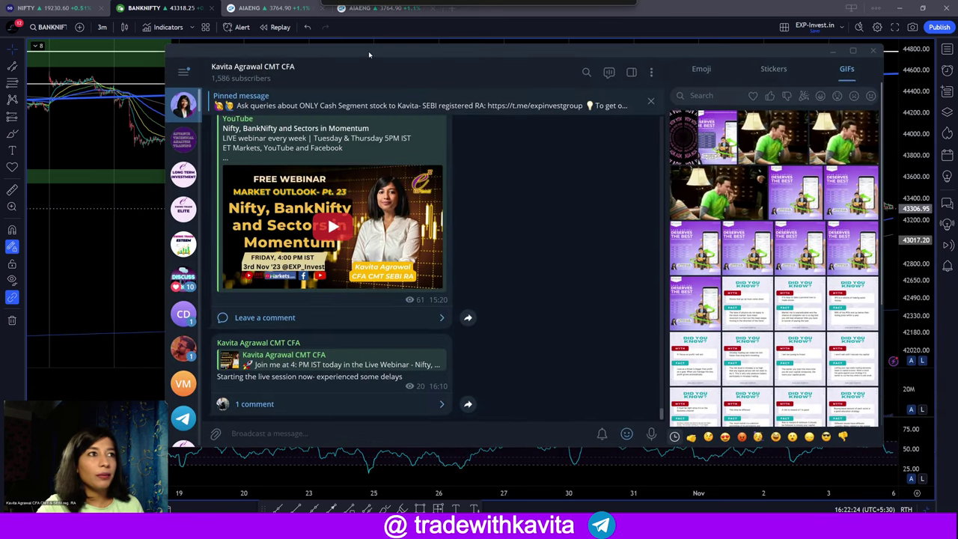
{"action": "left_click", "coordinate": [310, 433]}
{"action": "type", "text": "https://economictimes.indiatimes.com/markets/etmarkets-live/expert-bio/kavita-agrawal,expertid-90.cms"}
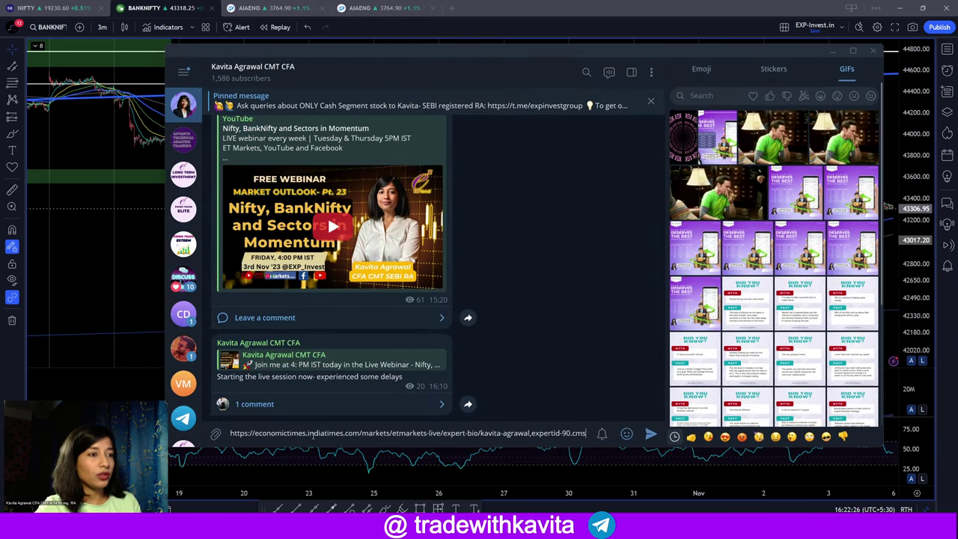
Add the line "please watch the session on ET for now" below the link and post the message
{"action": "key", "text": "shift+Return"}
{"action": "type", "text": "plea"}
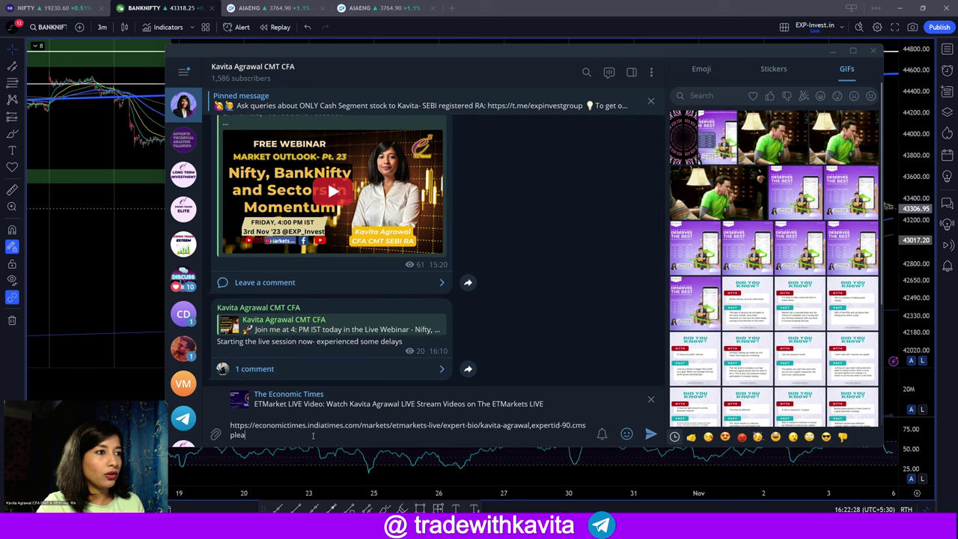
{"action": "type", "text": "se watch "}
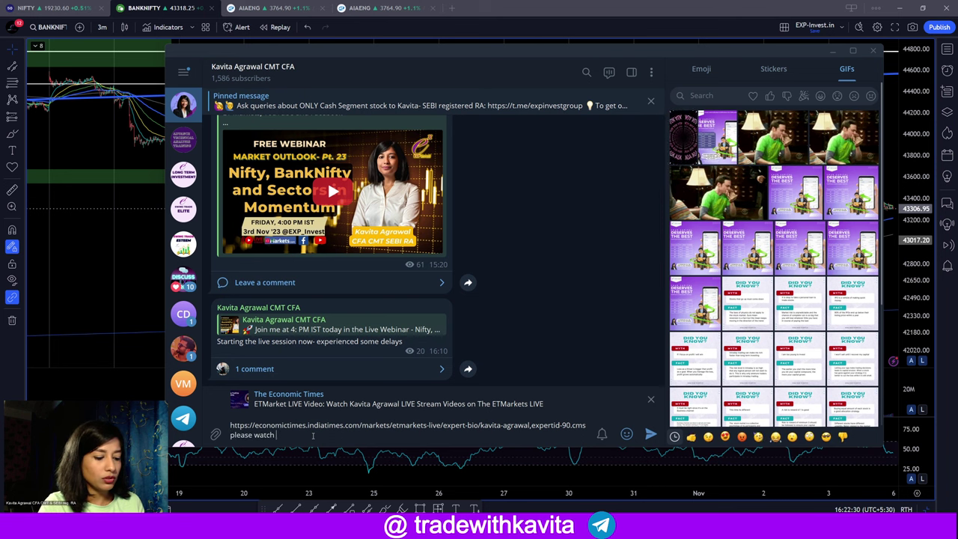
{"action": "type", "text": "the session on"}
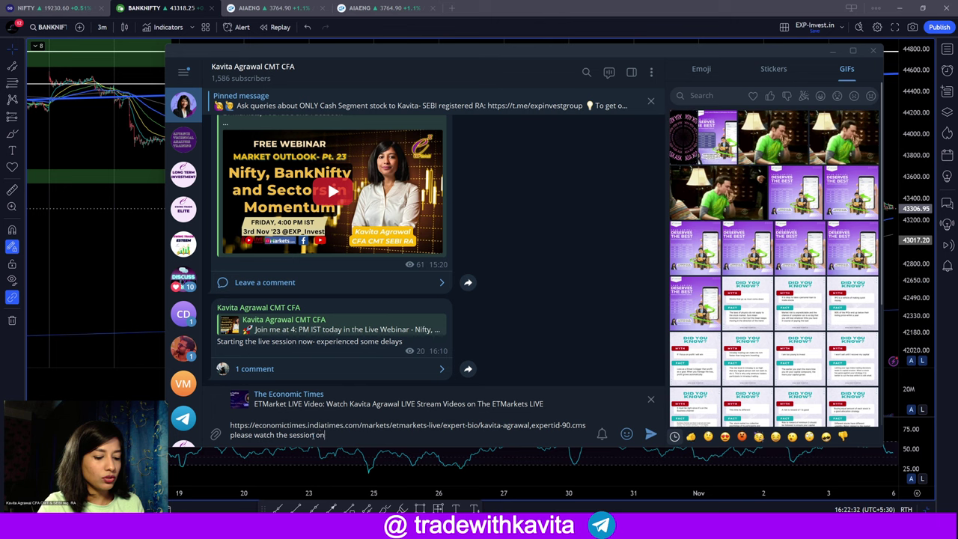
{"action": "type", "text": " ET for no"}
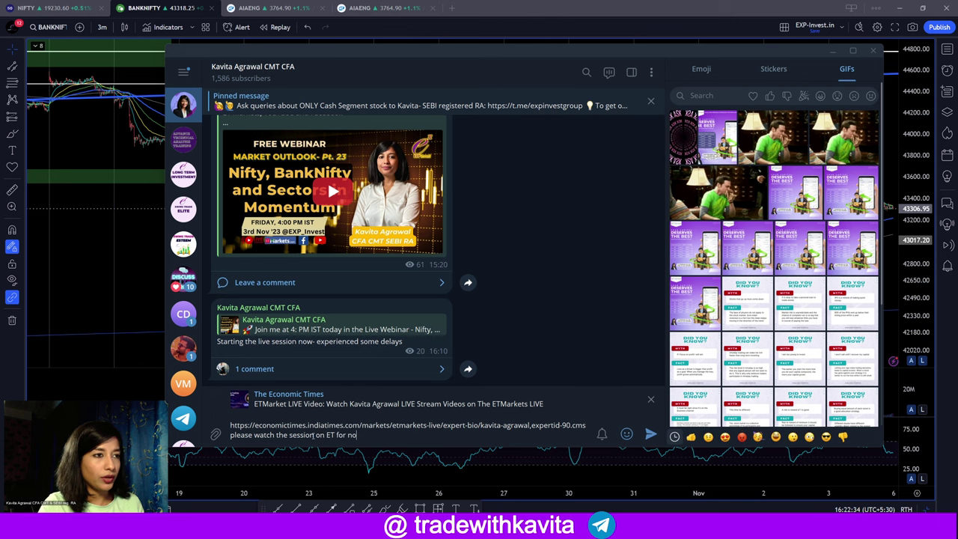
{"action": "type", "text": "w"}
{"action": "key", "text": "Return"}
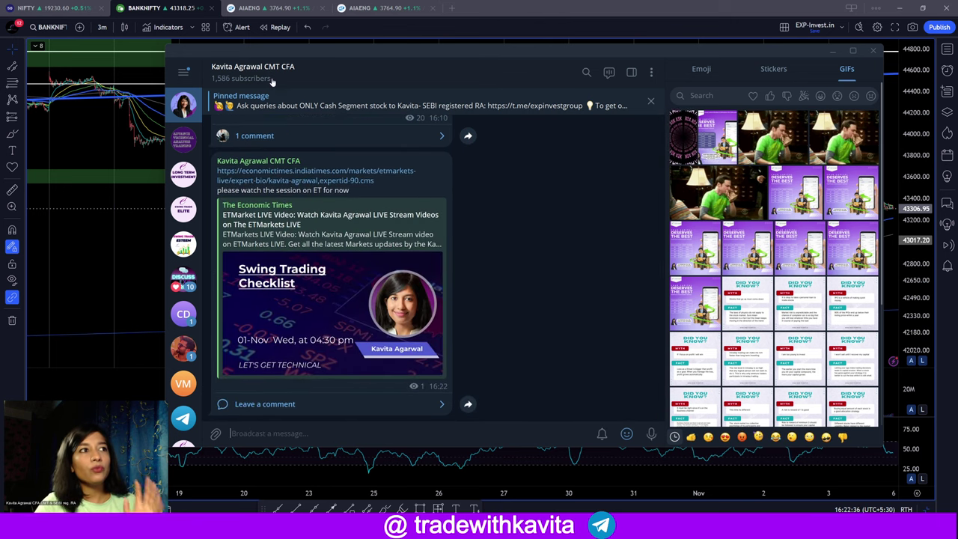
View the Telegram channel's info and return to the BANKNIFTY 3-minute chart, framing the late-October to November price action
{"action": "left_click", "coordinate": [272, 83]}
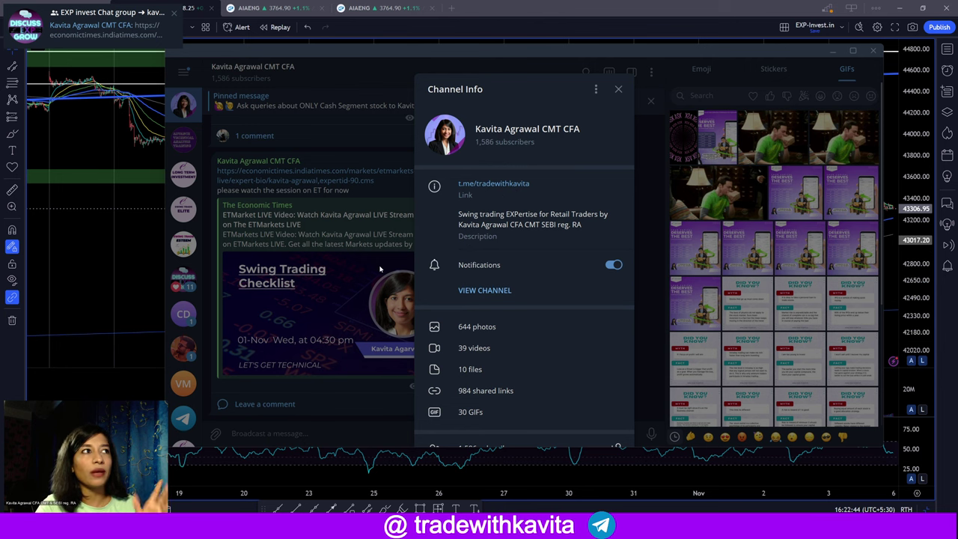
{"action": "left_click", "coordinate": [99, 231]}
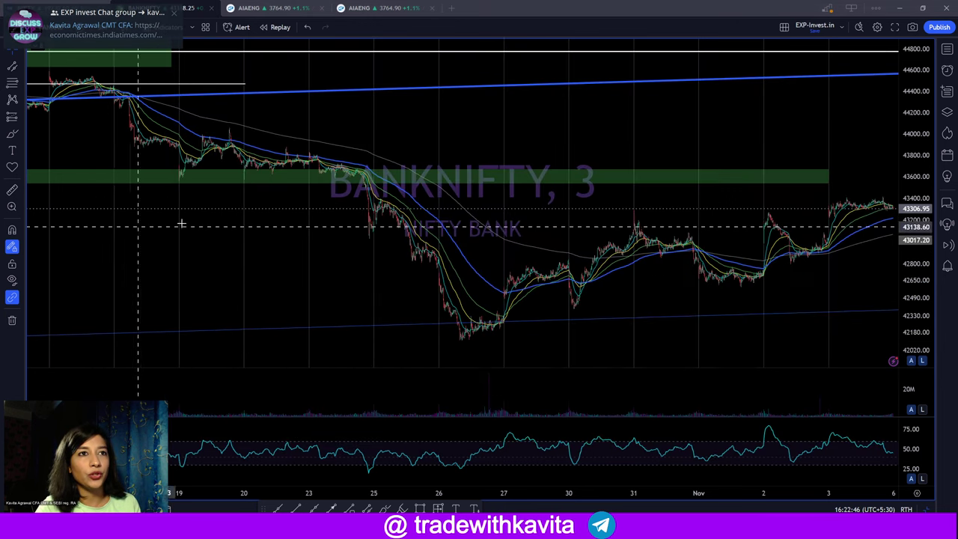
{"action": "scroll", "coordinate": [611, 285], "scroll_direction": "up", "scroll_amount": 3}
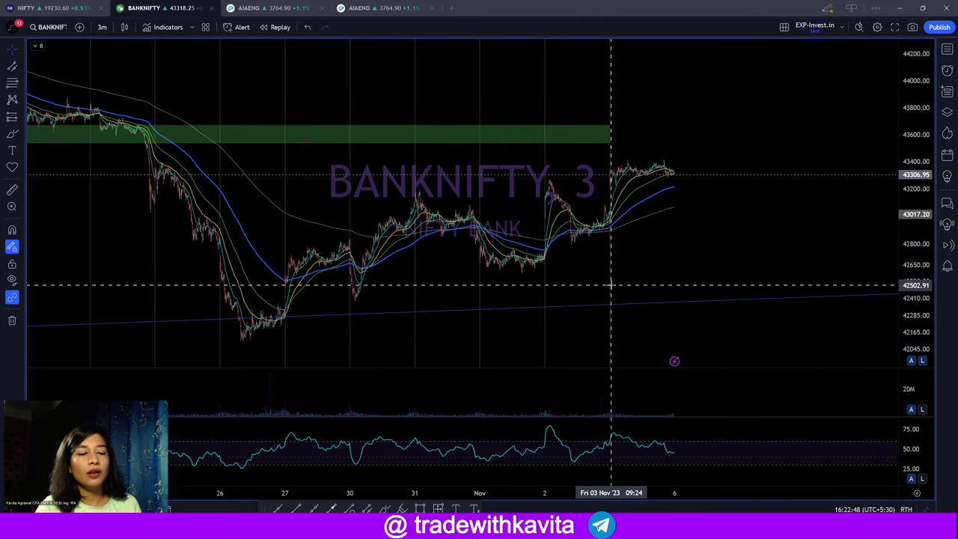
Bring the Telegram channel back up and highlight the text of the November 2 post on the CESC chart
{"action": "key", "text": "alt+Tab"}
{"action": "key", "text": "Escape"}
{"action": "scroll", "coordinate": [464, 313], "scroll_direction": "up", "scroll_amount": 5}
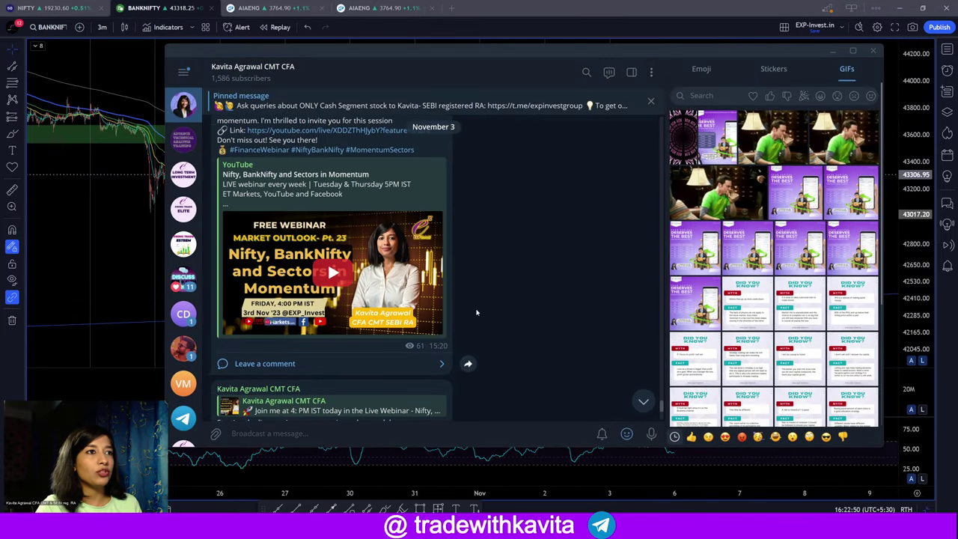
{"action": "scroll", "coordinate": [434, 300], "scroll_direction": "up", "scroll_amount": 10}
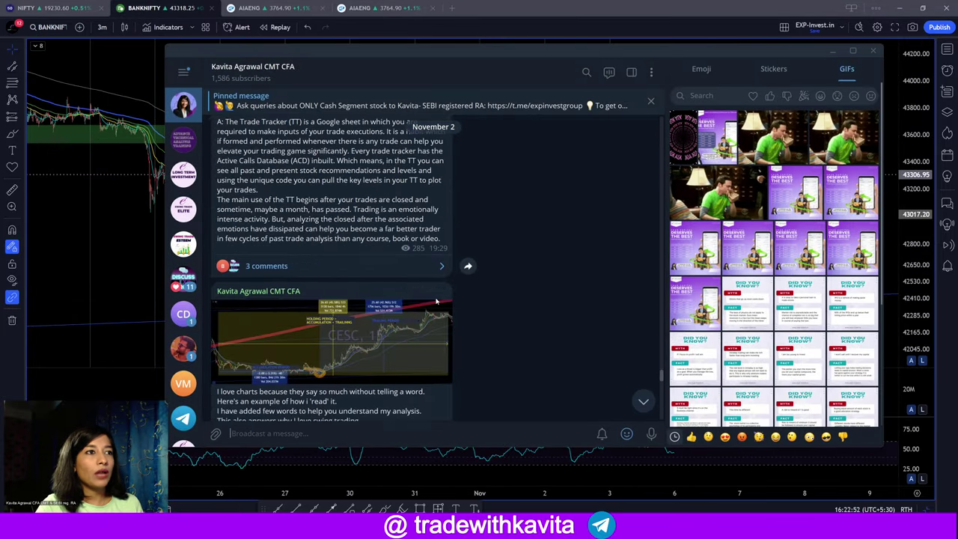
{"action": "scroll", "coordinate": [398, 321], "scroll_direction": "up", "scroll_amount": 2}
{"action": "left_click_drag", "start_coordinate": [402, 340], "coordinate": [355, 128]}
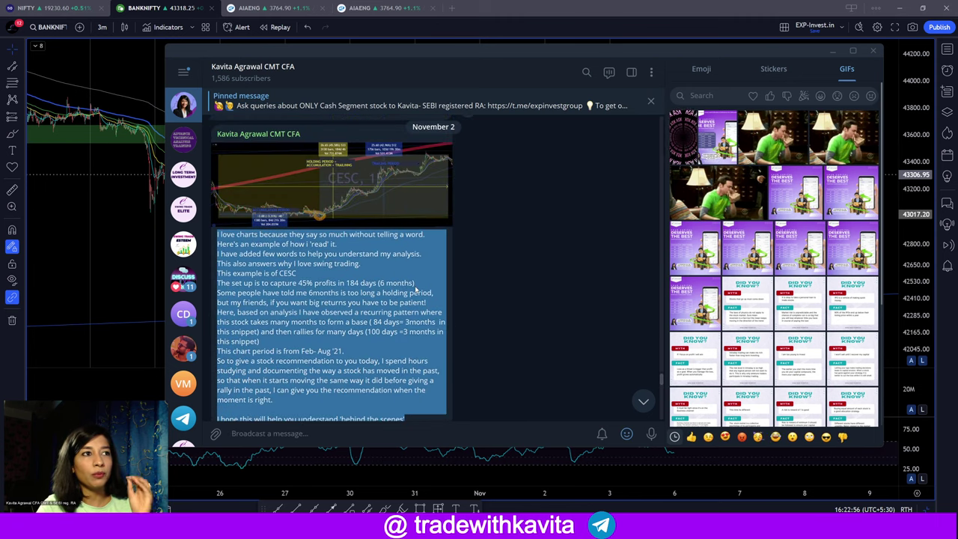
Highlight the November 2 market comment about the 15-minute and 75-minute EMAs, and browse the posts back to November 1
{"action": "scroll", "coordinate": [416, 287], "scroll_direction": "up", "scroll_amount": 8}
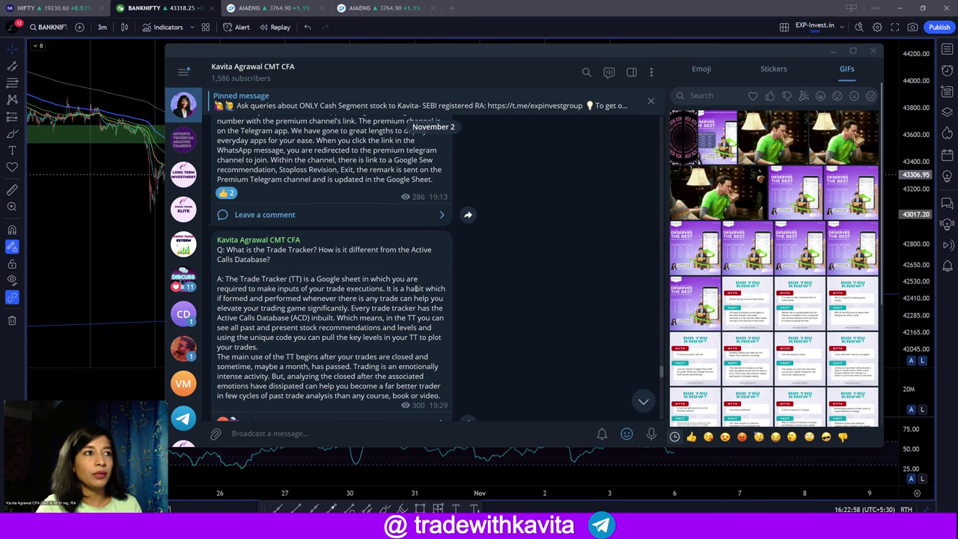
{"action": "scroll", "coordinate": [423, 385], "scroll_direction": "up", "scroll_amount": 4}
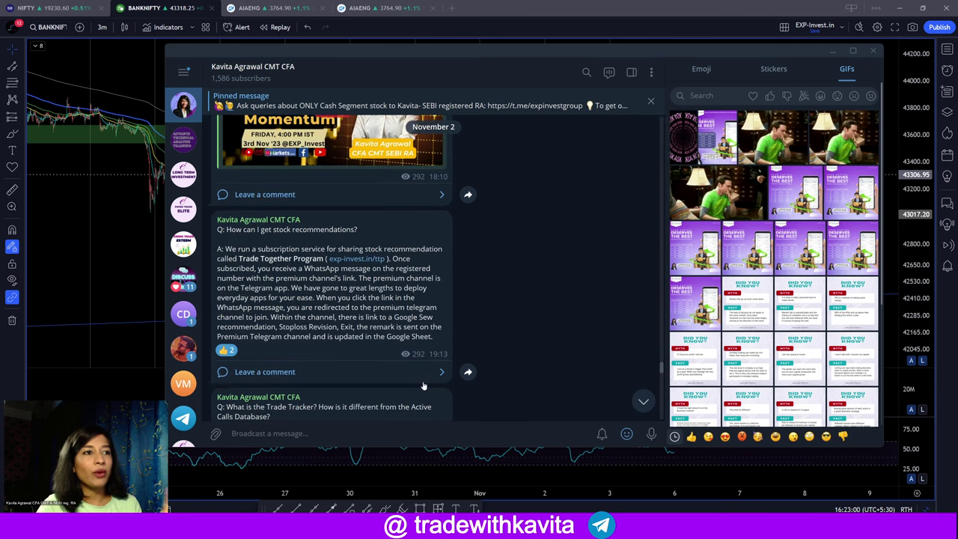
{"action": "scroll", "coordinate": [301, 304], "scroll_direction": "up", "scroll_amount": 10}
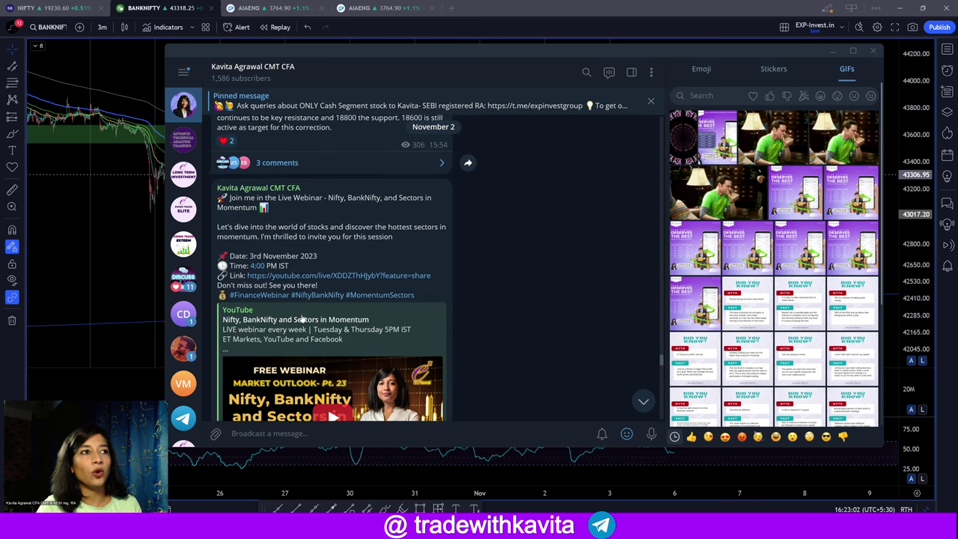
{"action": "scroll", "coordinate": [308, 325], "scroll_direction": "up", "scroll_amount": 8}
{"action": "scroll", "coordinate": [307, 327], "scroll_direction": "down", "scroll_amount": 2}
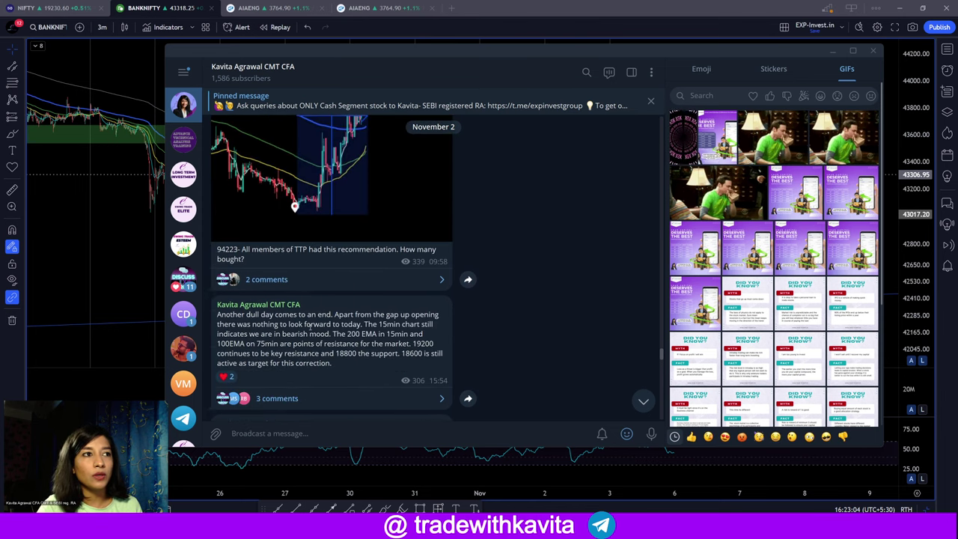
{"action": "triple_click", "coordinate": [320, 356]}
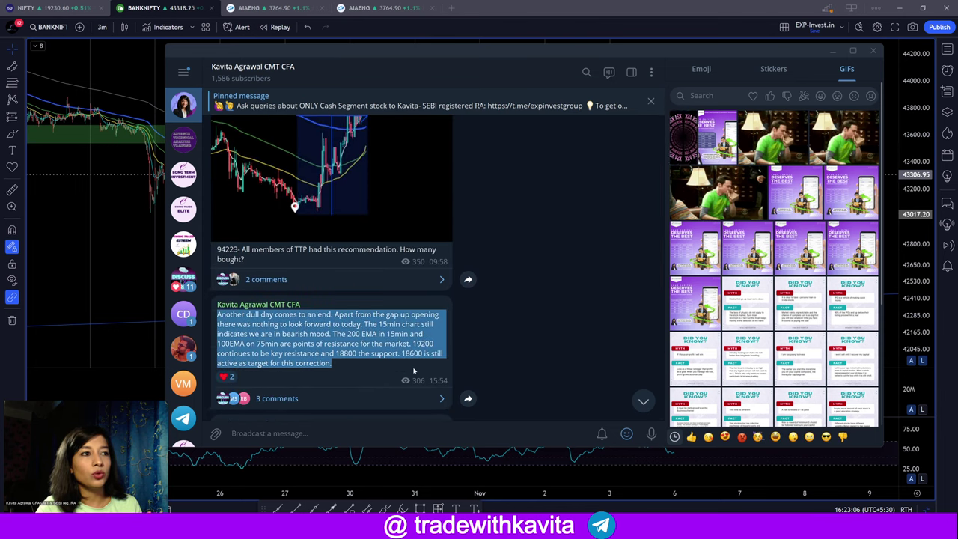
{"action": "scroll", "coordinate": [432, 367], "scroll_direction": "down", "scroll_amount": 7}
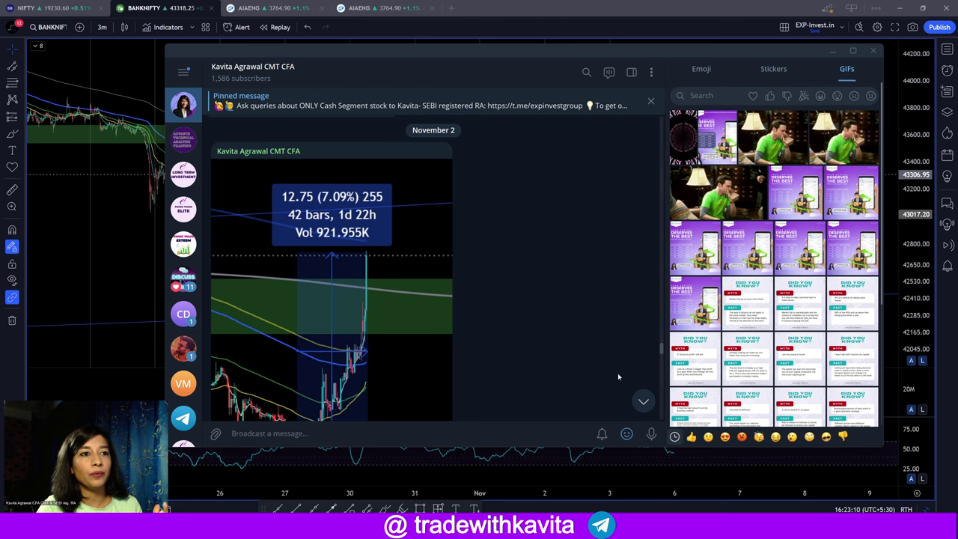
{"action": "scroll", "coordinate": [412, 259], "scroll_direction": "up", "scroll_amount": 10}
{"action": "scroll", "coordinate": [445, 291], "scroll_direction": "up", "scroll_amount": 2}
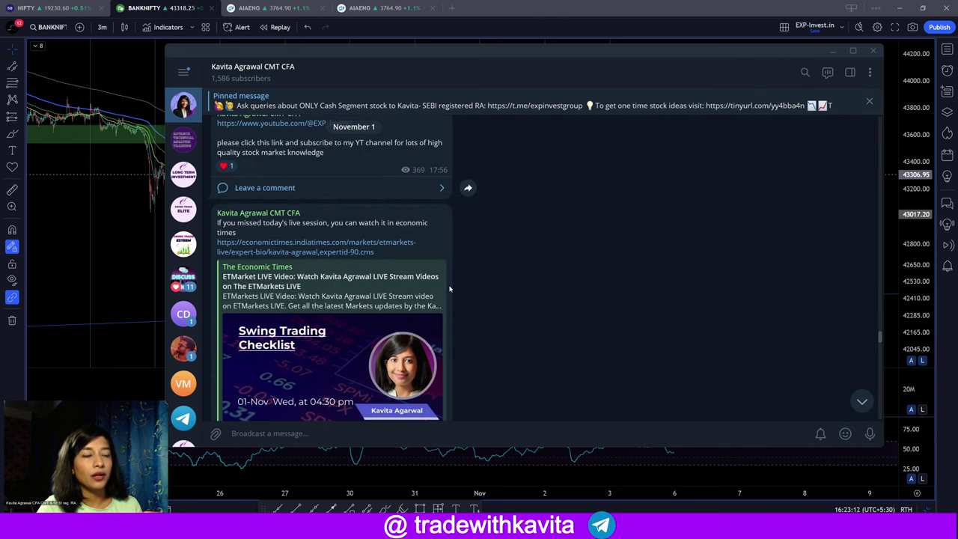
Return to the BANKNIFTY 3-minute chart and review the October decline and early-November recovery against the marked zones
{"action": "key", "text": "alt+Tab"}
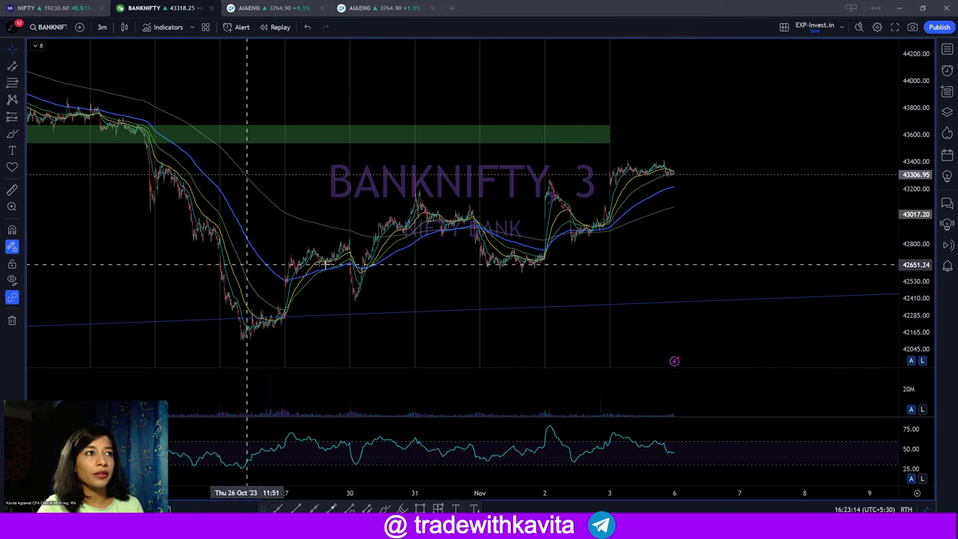
{"action": "scroll", "coordinate": [625, 293], "scroll_direction": "down", "scroll_amount": 2}
{"action": "scroll", "coordinate": [670, 322], "scroll_direction": "down", "scroll_amount": 2}
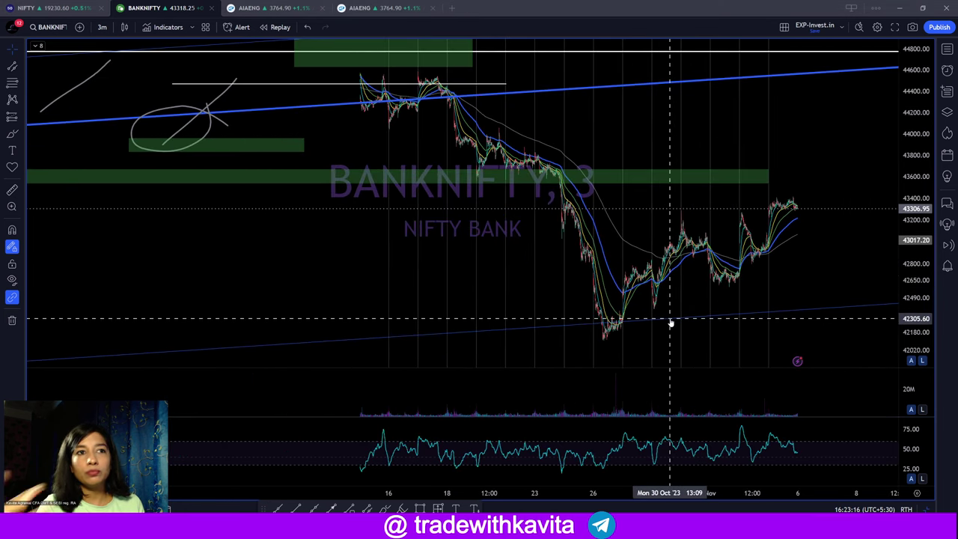
{"action": "scroll", "coordinate": [671, 323], "scroll_direction": "up", "scroll_amount": 3}
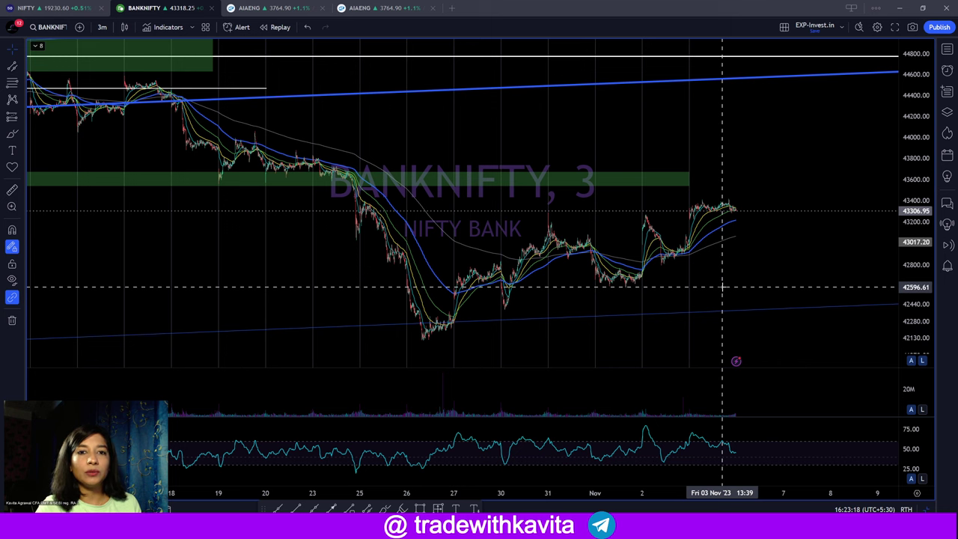
{"action": "scroll", "coordinate": [733, 284], "scroll_direction": "down", "scroll_amount": 3}
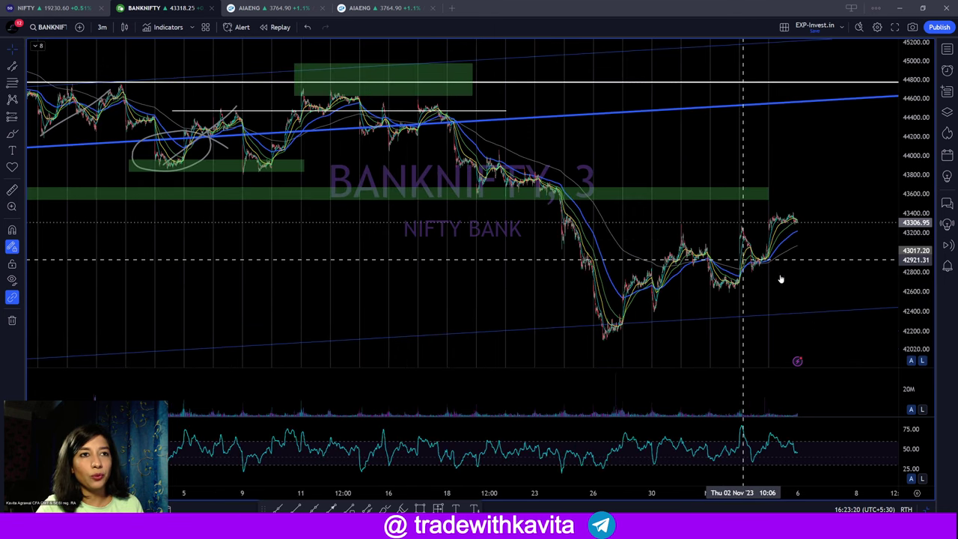
Extend the green BANKNIFTY price zone near 43,600 forward in time, well beyond the latest candles
{"action": "left_click_drag", "start_coordinate": [780, 278], "coordinate": [624, 278]}
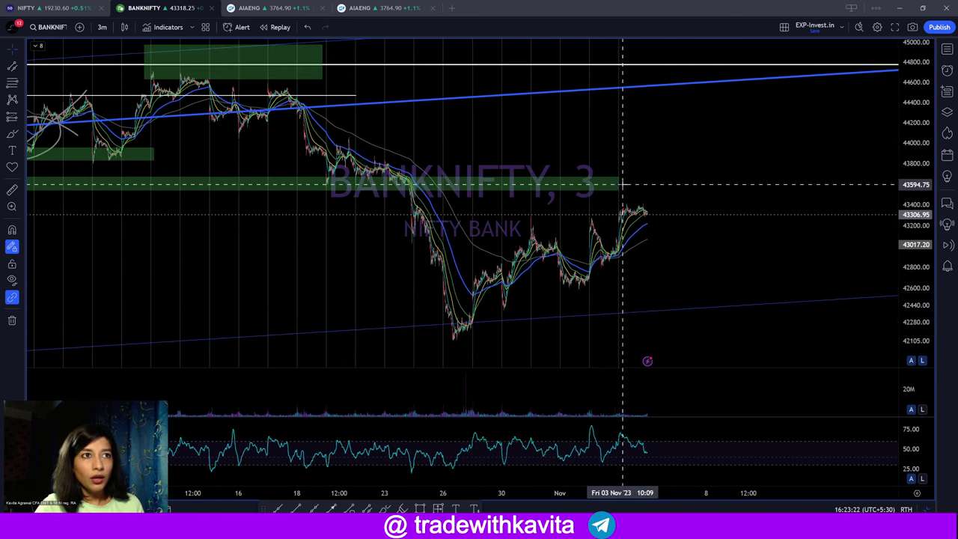
{"action": "left_click_drag", "start_coordinate": [622, 184], "coordinate": [888, 184]}
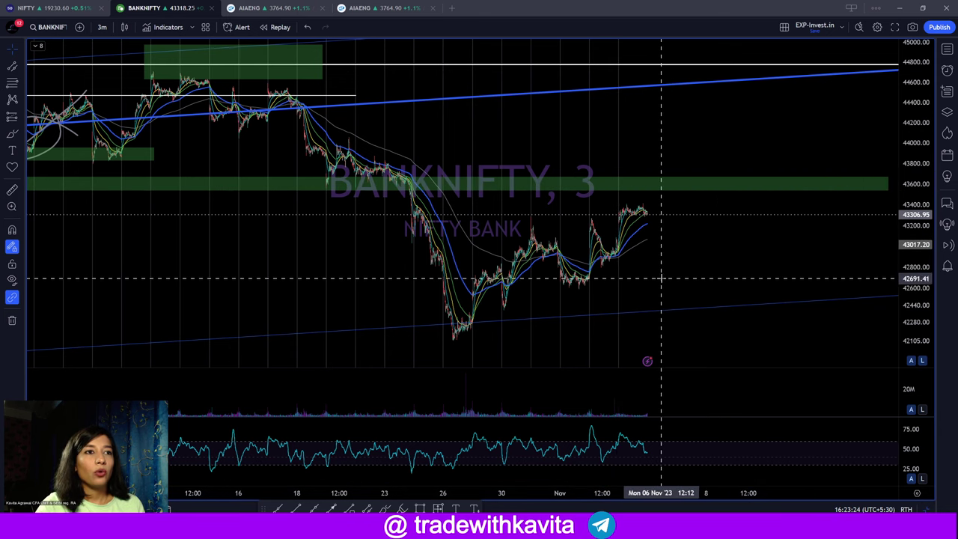
{"action": "left_click_drag", "start_coordinate": [661, 278], "coordinate": [768, 282]}
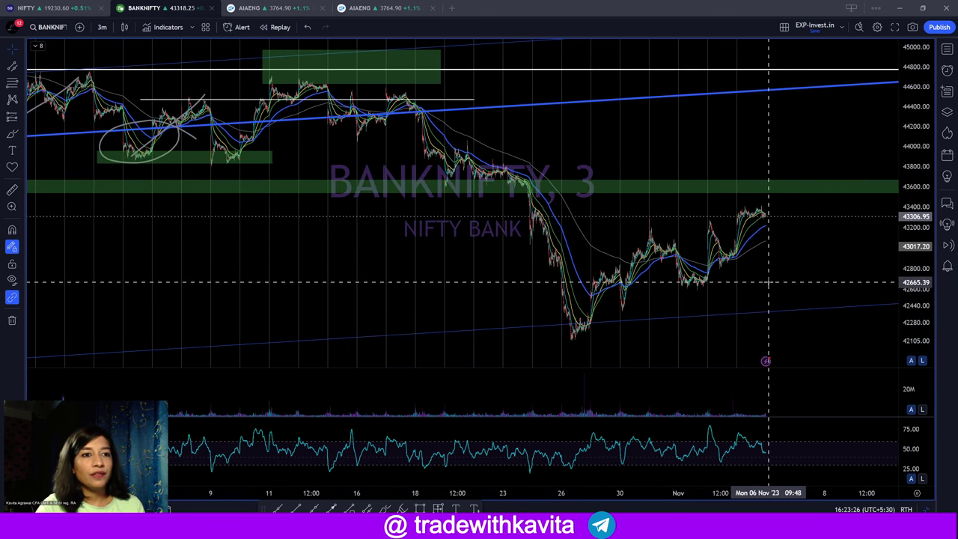
On the 15-minute chart, circle the late-October low in the blue oscillator and draw freehand lines over its October and November highs
{"action": "type", "text": "15"}
{"action": "key", "text": "Return"}
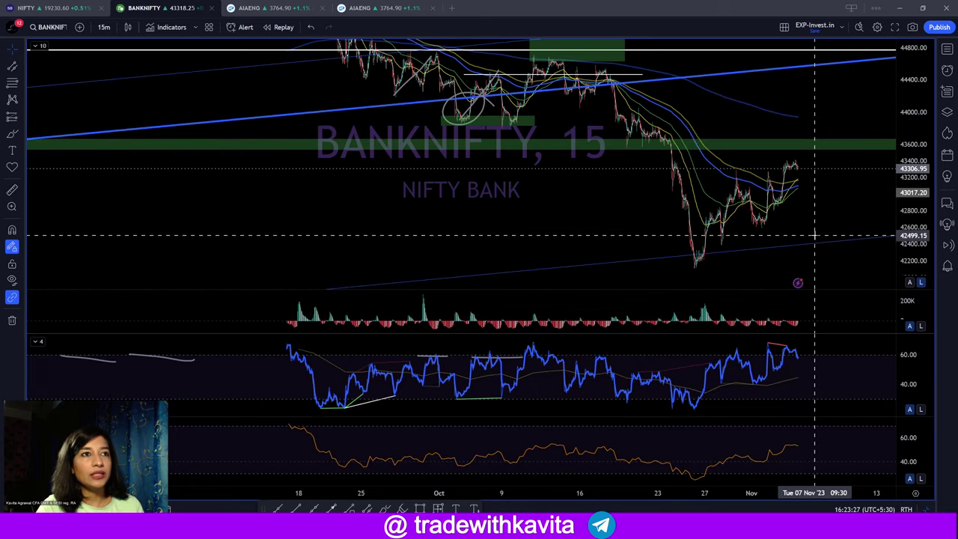
{"action": "scroll", "coordinate": [808, 232], "scroll_direction": "up", "scroll_amount": 4}
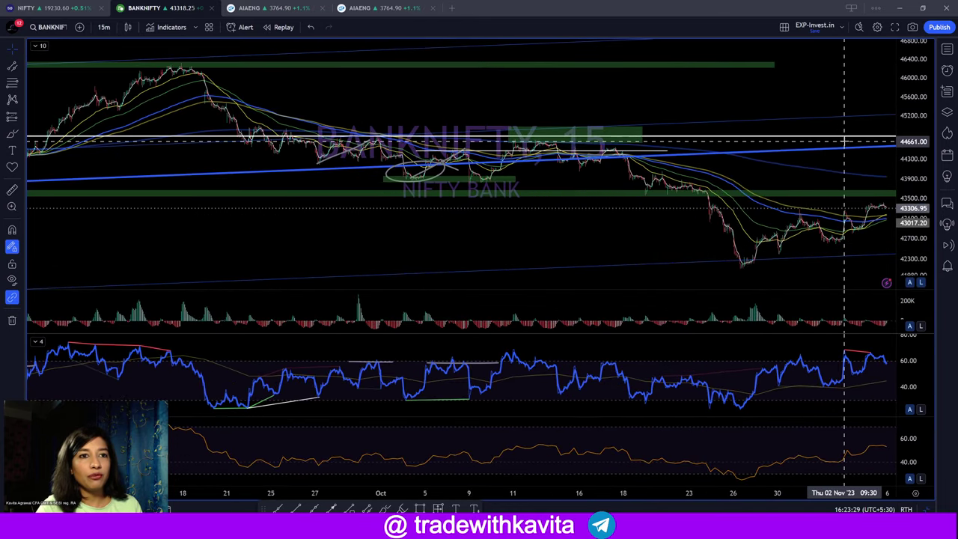
{"action": "left_click_drag", "start_coordinate": [845, 140], "coordinate": [701, 152]}
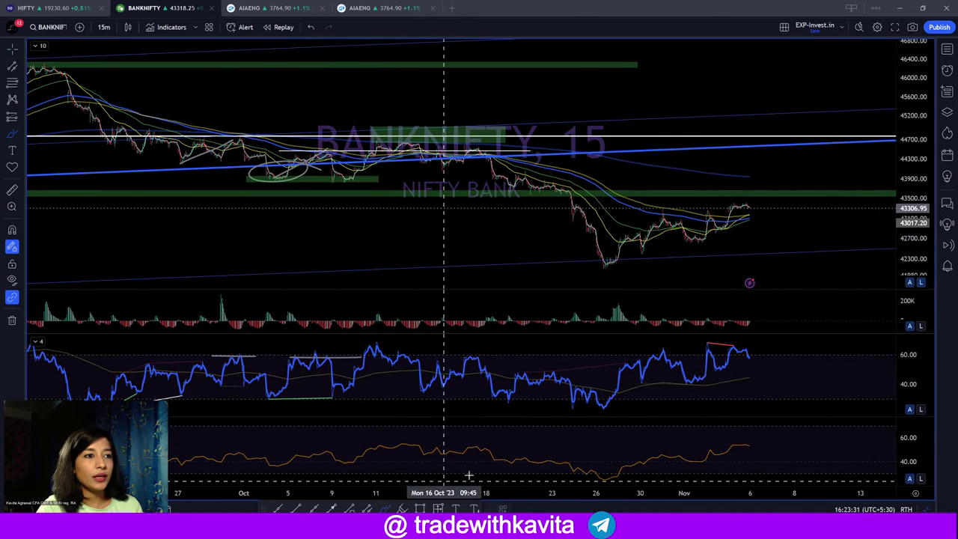
{"action": "mouse_move", "coordinate": [592, 395]}
{"action": "left_mouse_down"}
{"action": "mouse_move", "coordinate": [584, 410]}
{"action": "mouse_move", "coordinate": [611, 418]}
{"action": "left_mouse_up"}
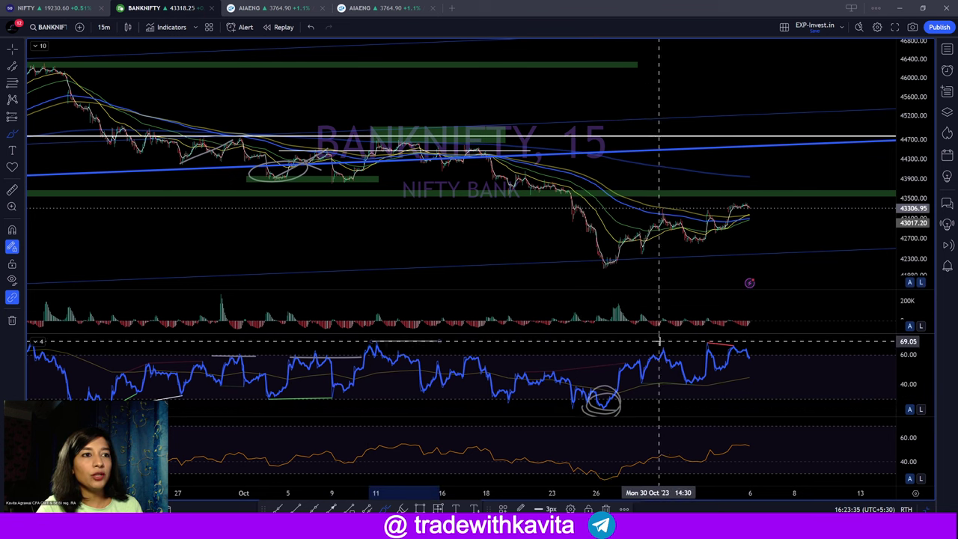
{"action": "left_click_drag", "start_coordinate": [663, 342], "coordinate": [787, 343]}
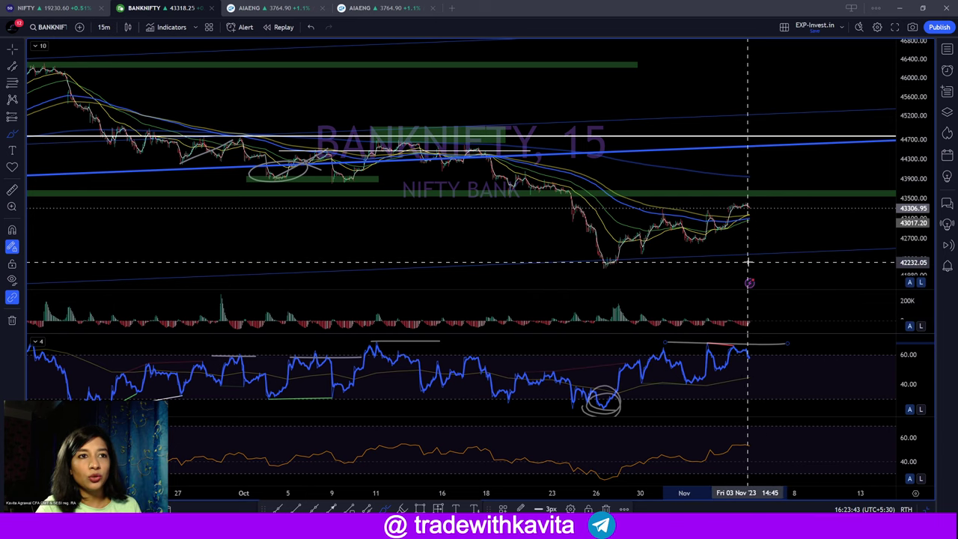
Switch to the 75-minute chart and trace the histogram's rise from its mid-October lows to the late-October peak with brush strokes
{"action": "type", "text": "75"}
{"action": "key", "text": "Return"}
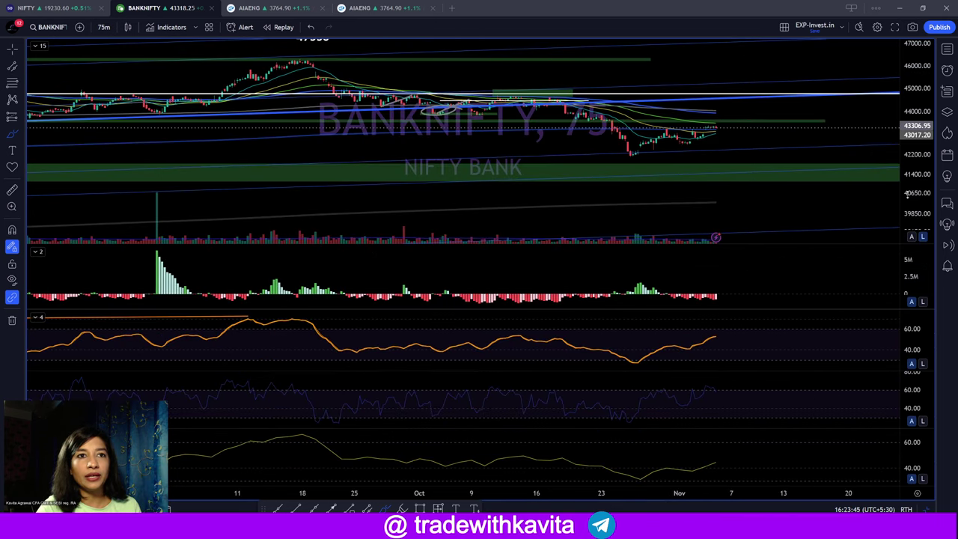
{"action": "scroll", "coordinate": [665, 191], "scroll_direction": "up", "scroll_amount": 2}
{"action": "scroll", "coordinate": [665, 191], "scroll_direction": "up", "scroll_amount": 1}
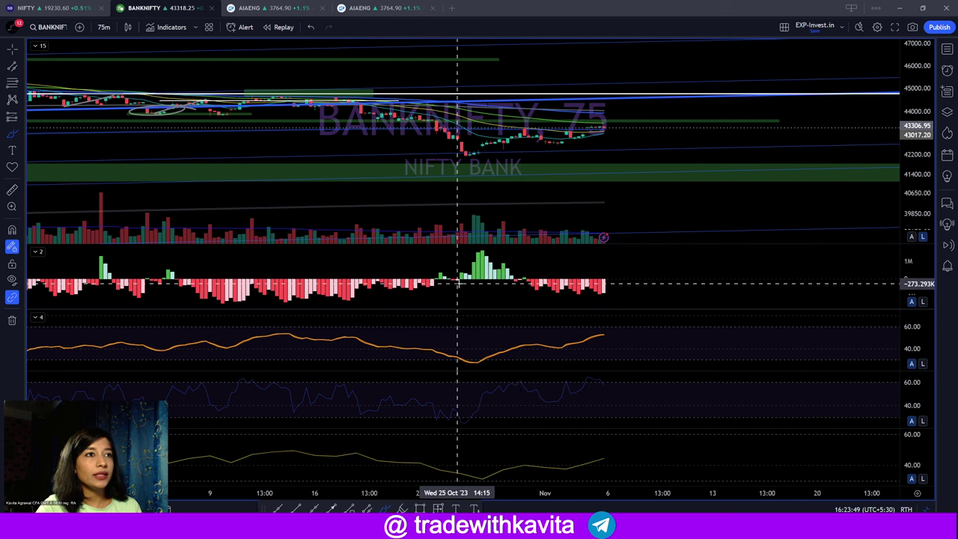
{"action": "left_click", "coordinate": [431, 285]}
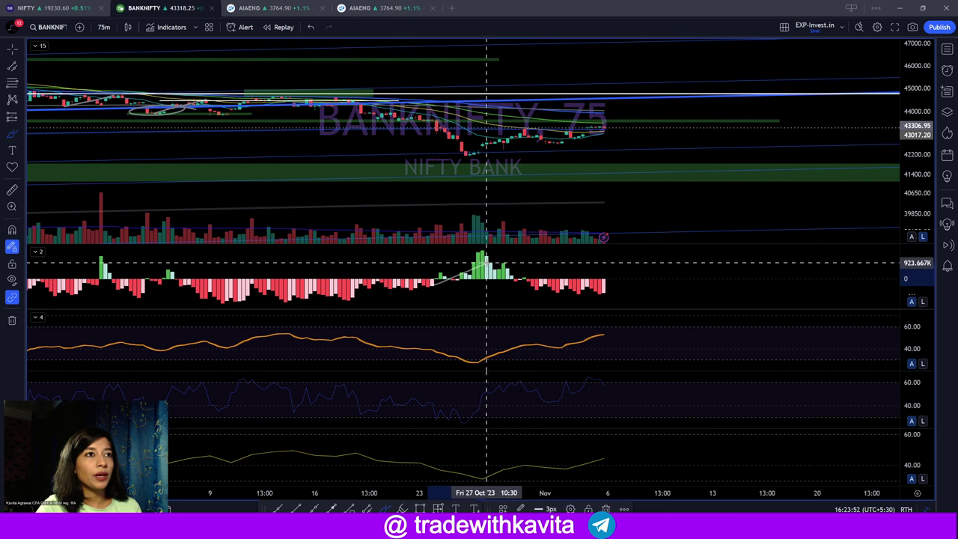
{"action": "left_click", "coordinate": [482, 252]}
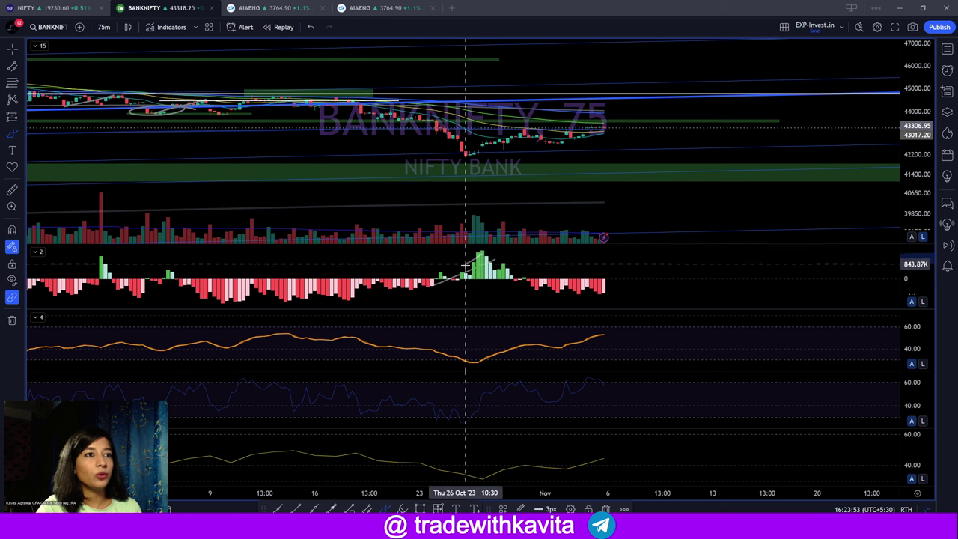
{"action": "left_click", "coordinate": [345, 300]}
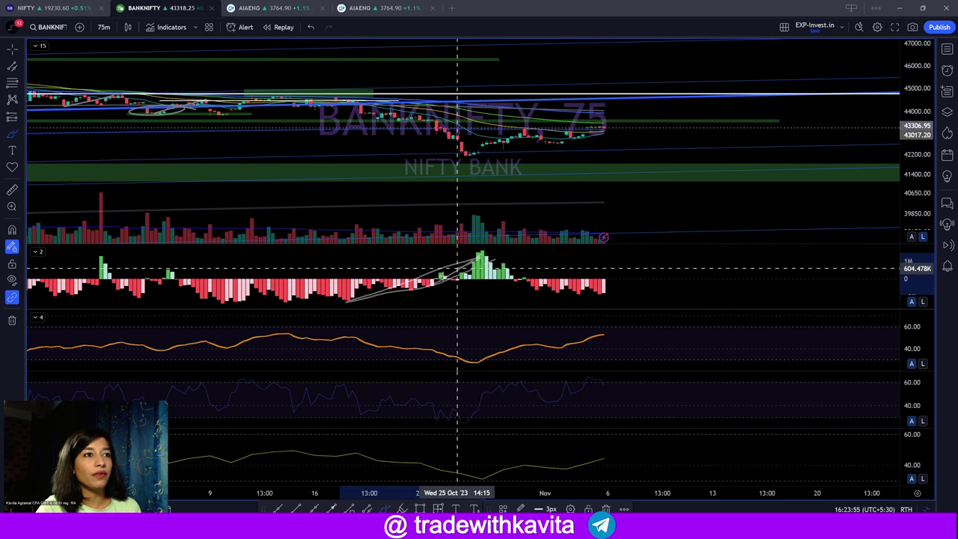
{"action": "left_click", "coordinate": [366, 308]}
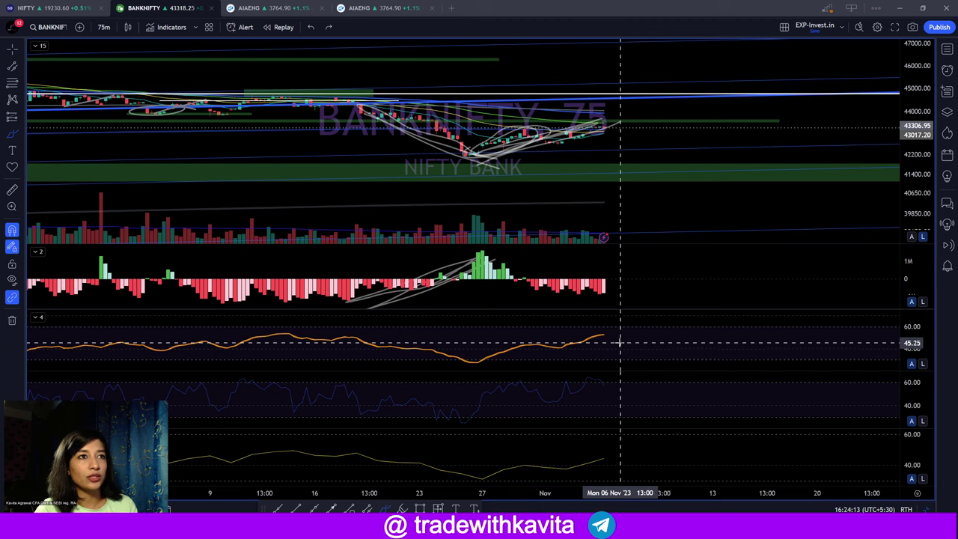
Undo the freehand strokes on the price and histogram panes, and review the 75-minute chart around the late-October low
{"action": "key", "text": "Escape"}
{"action": "type", "text": "s"}
{"action": "key", "text": "Escape"}
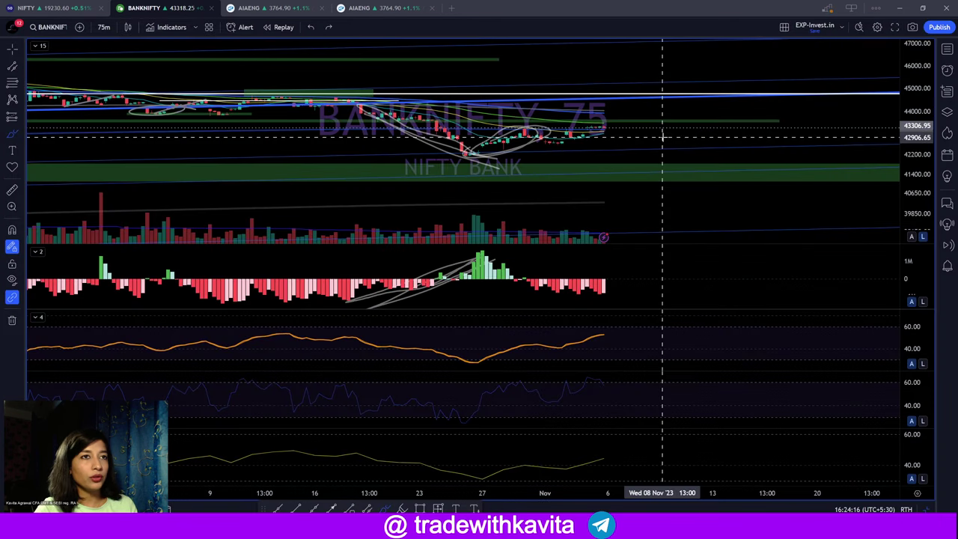
{"action": "scroll", "coordinate": [663, 137], "scroll_direction": "down", "scroll_amount": 1}
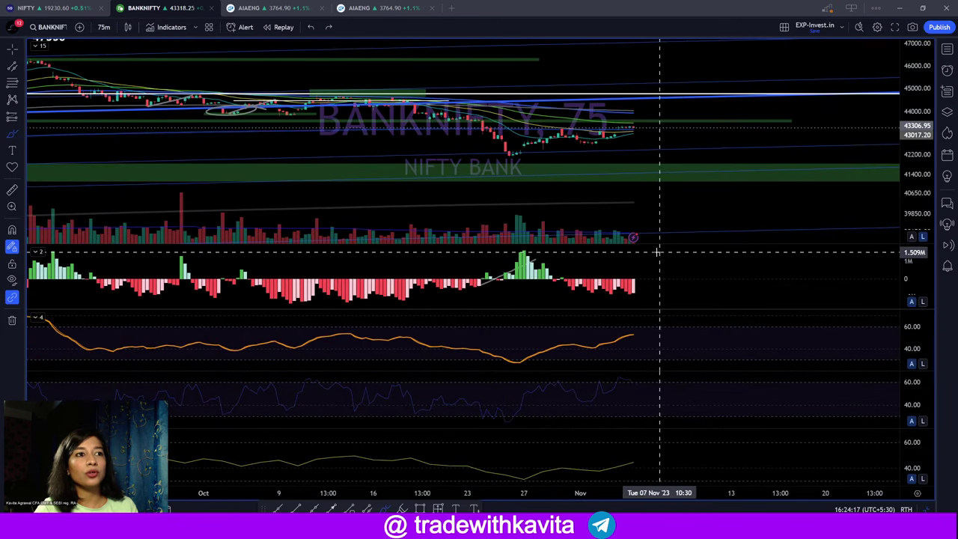
{"action": "scroll", "coordinate": [641, 257], "scroll_direction": "down", "scroll_amount": 2}
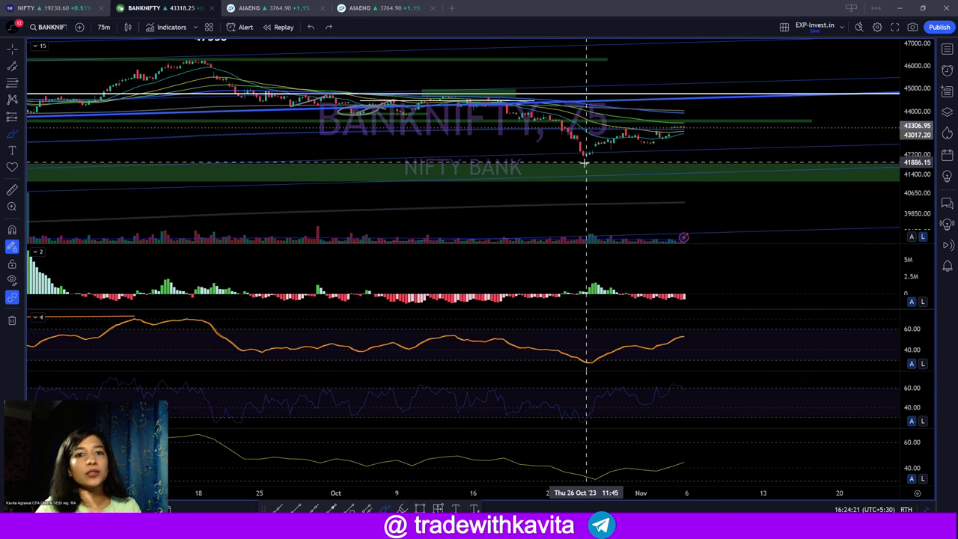
{"action": "scroll", "coordinate": [591, 187], "scroll_direction": "up", "scroll_amount": 2}
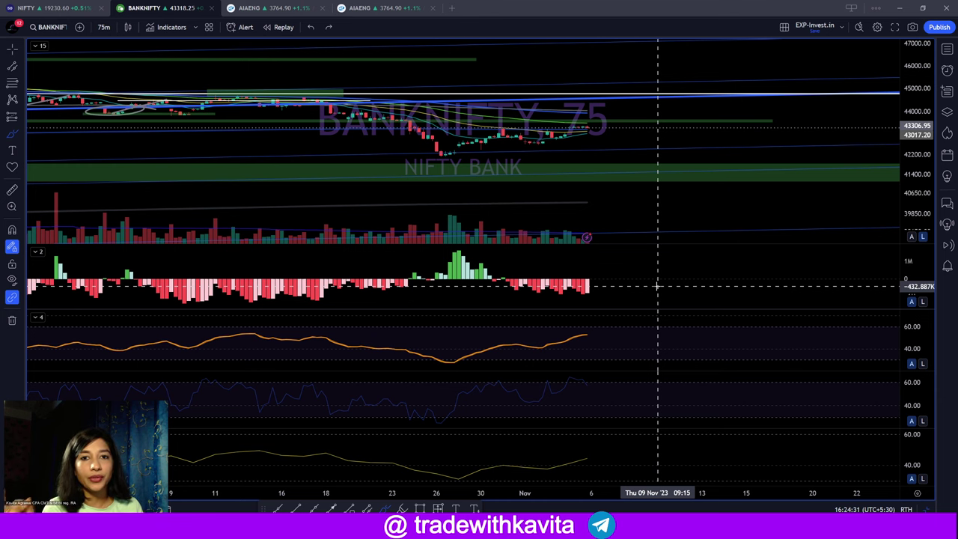
Return to the 15-minute chart and sketch a freehand curve across the price, dipping from mid-October and turning up in early November
{"action": "type", "text": "15"}
{"action": "key", "text": "Return"}
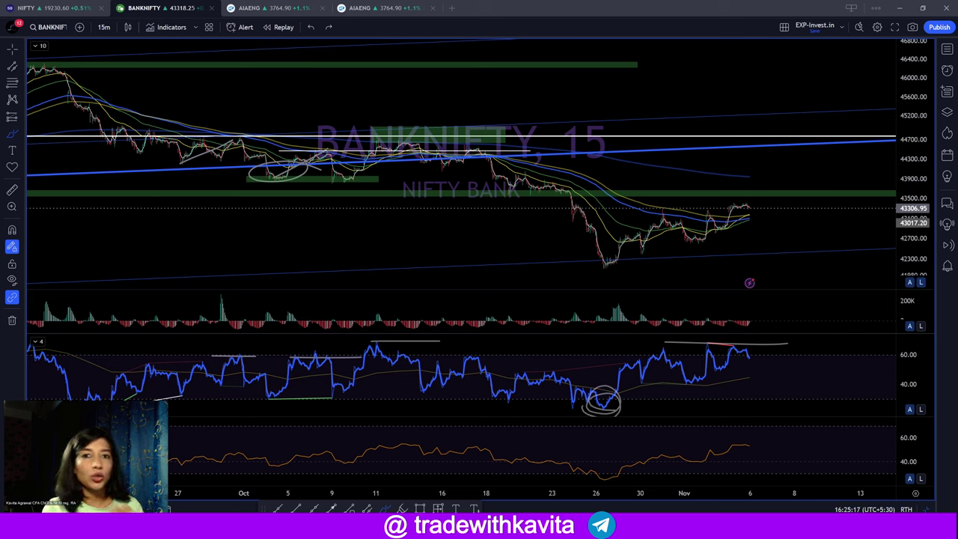
{"action": "scroll", "coordinate": [539, 249], "scroll_direction": "down", "scroll_amount": 3}
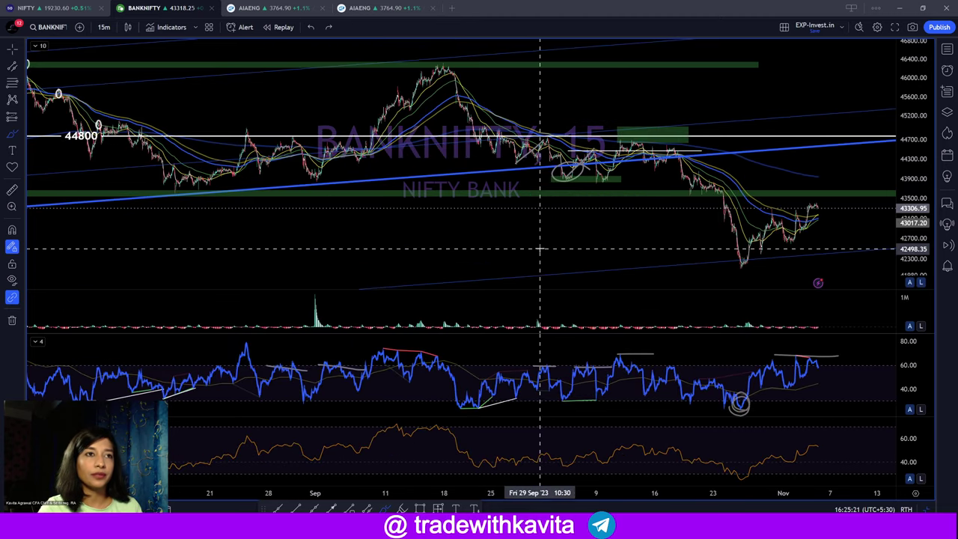
{"action": "scroll", "coordinate": [539, 249], "scroll_direction": "up", "scroll_amount": 3}
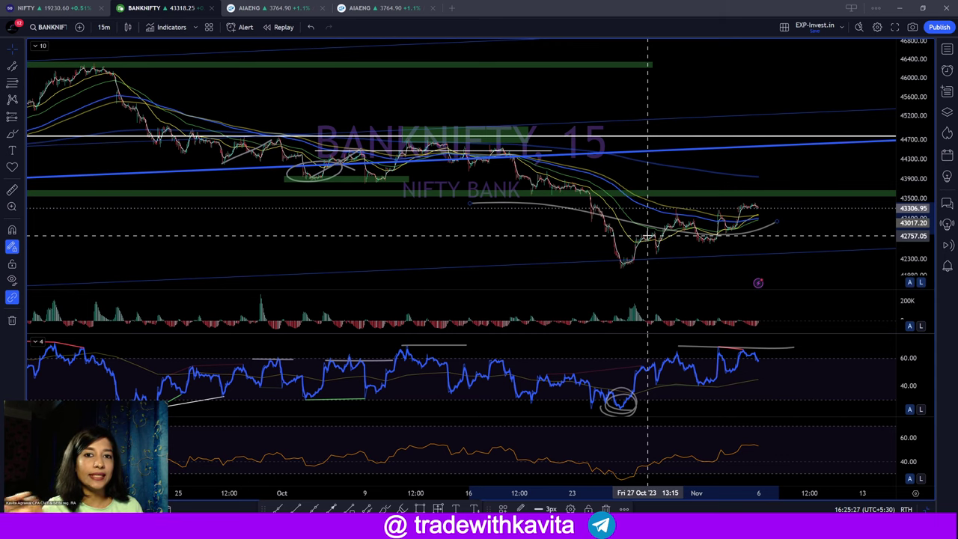
{"action": "scroll", "coordinate": [648, 236], "scroll_direction": "down", "scroll_amount": 4}
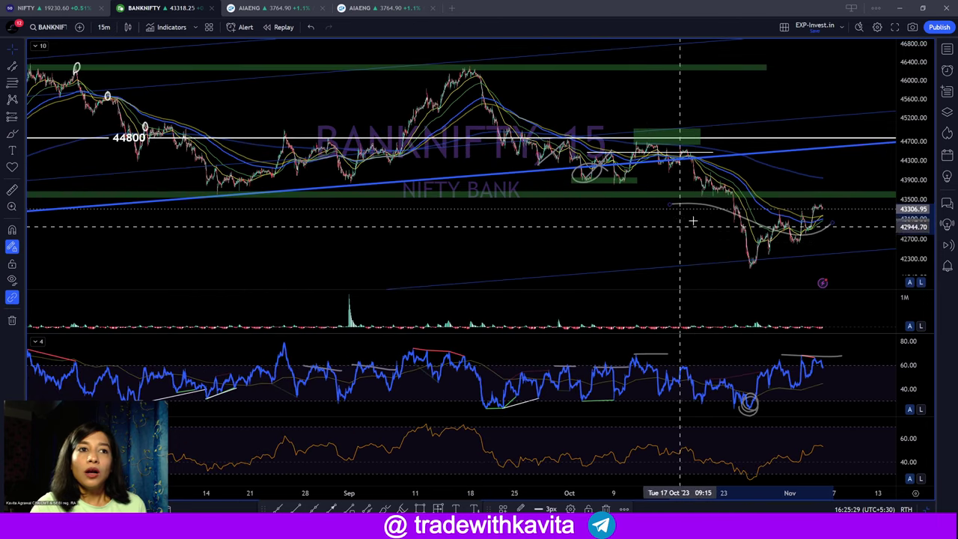
{"action": "scroll", "coordinate": [713, 248], "scroll_direction": "down", "scroll_amount": 3}
{"action": "scroll", "coordinate": [641, 261], "scroll_direction": "down", "scroll_amount": 4}
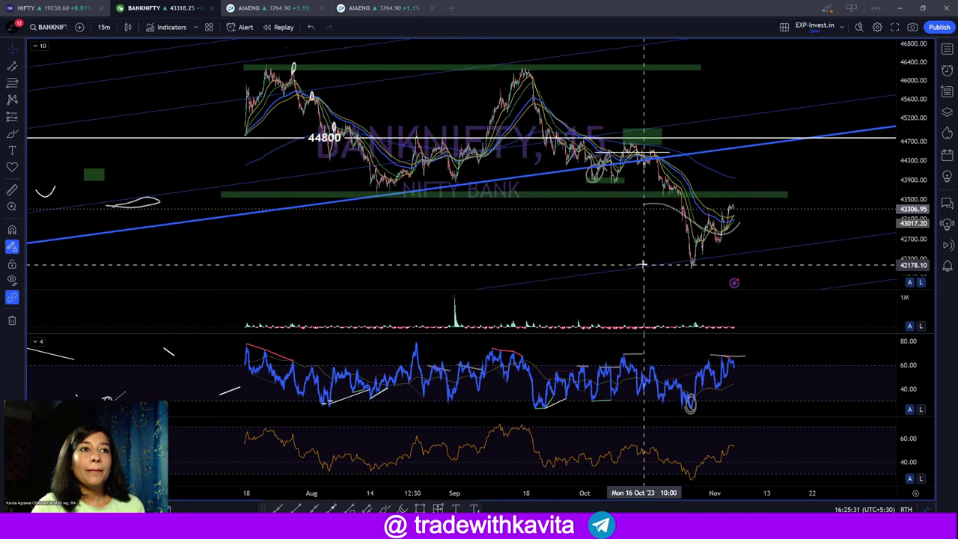
Switch to the 75-minute chart and circle the late-October low of the orange oscillator line
{"action": "type", "text": "75"}
{"action": "key", "text": "Return"}
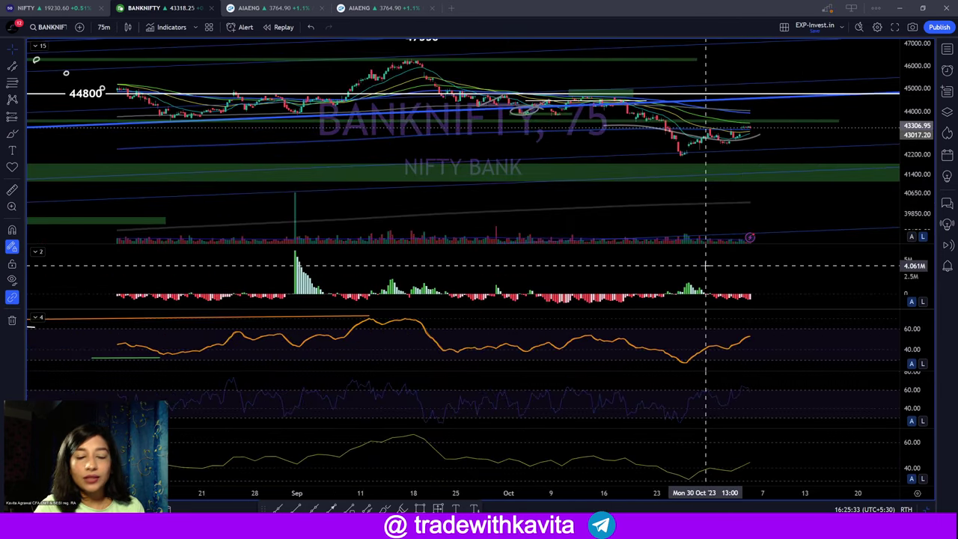
{"action": "left_click_drag", "start_coordinate": [801, 224], "coordinate": [618, 223]}
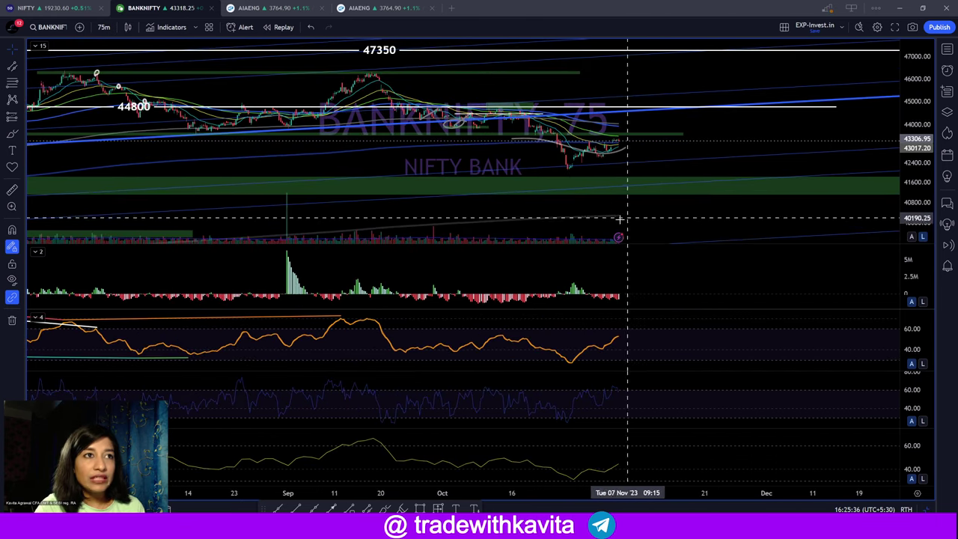
{"action": "scroll", "coordinate": [614, 223], "scroll_direction": "down", "scroll_amount": 3}
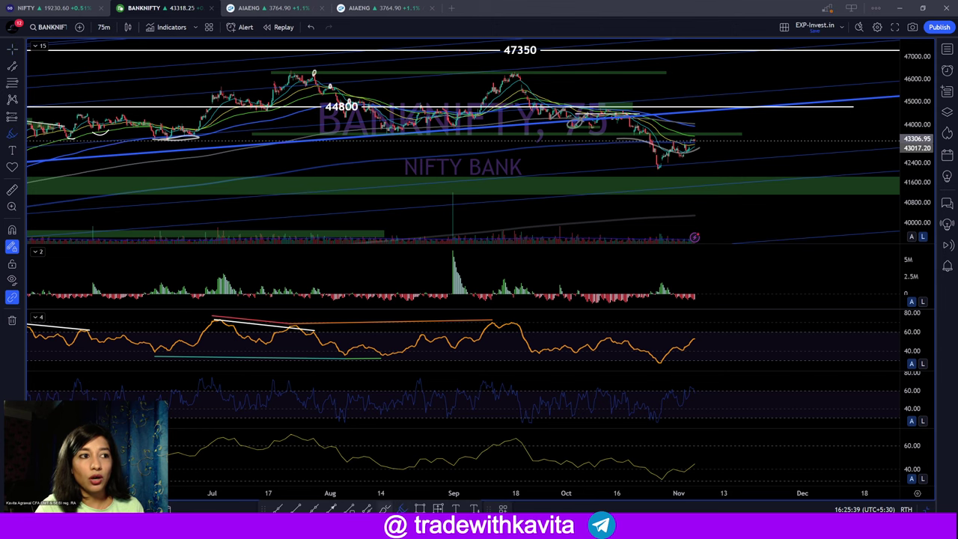
{"action": "left_click_drag", "start_coordinate": [652, 357], "coordinate": [655, 358]}
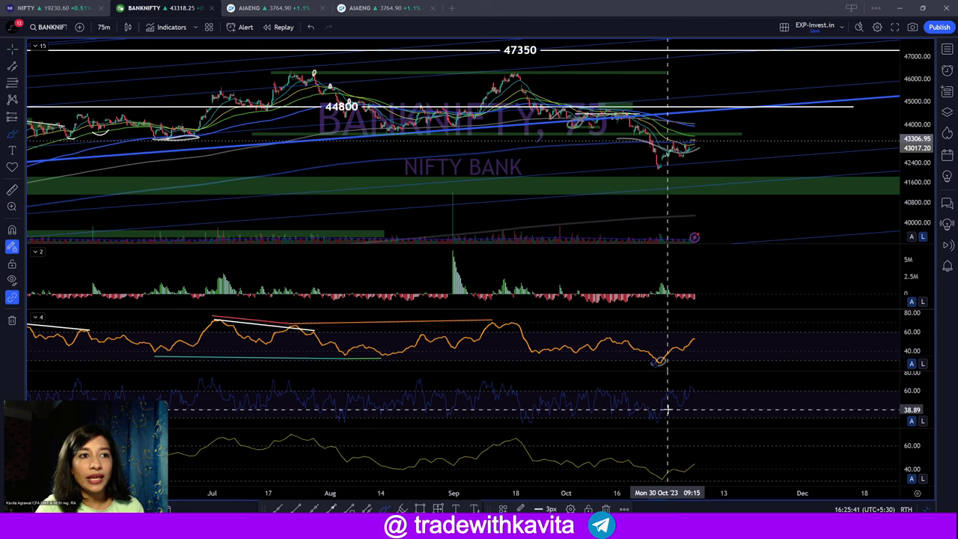
Measure the drop from the current price to the wide green zone above the 40000 level on the longer-term 75-minute chart
{"action": "scroll", "coordinate": [608, 173], "scroll_direction": "down", "scroll_amount": 3}
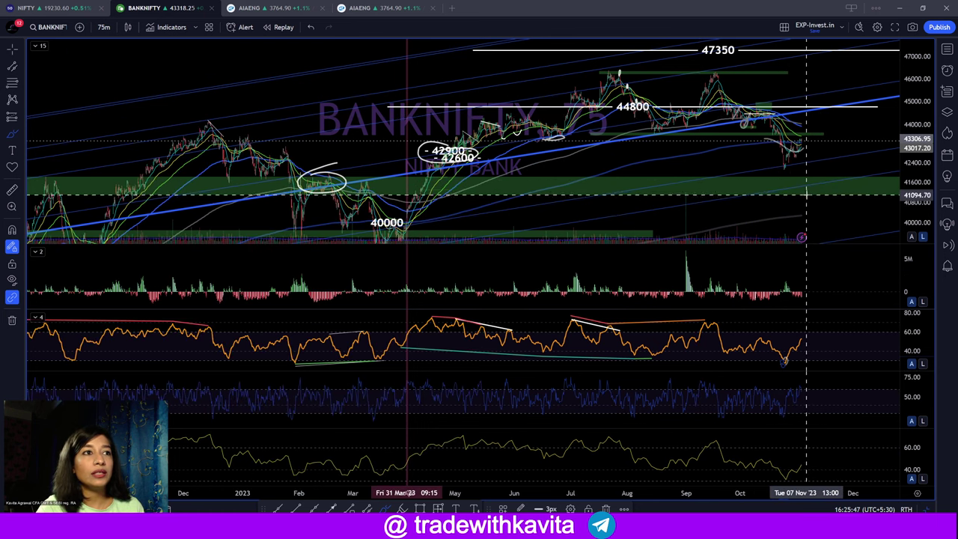
{"action": "scroll", "coordinate": [806, 190], "scroll_direction": "down", "scroll_amount": 2}
{"action": "left_click_drag", "start_coordinate": [909, 160], "coordinate": [910, 178]}
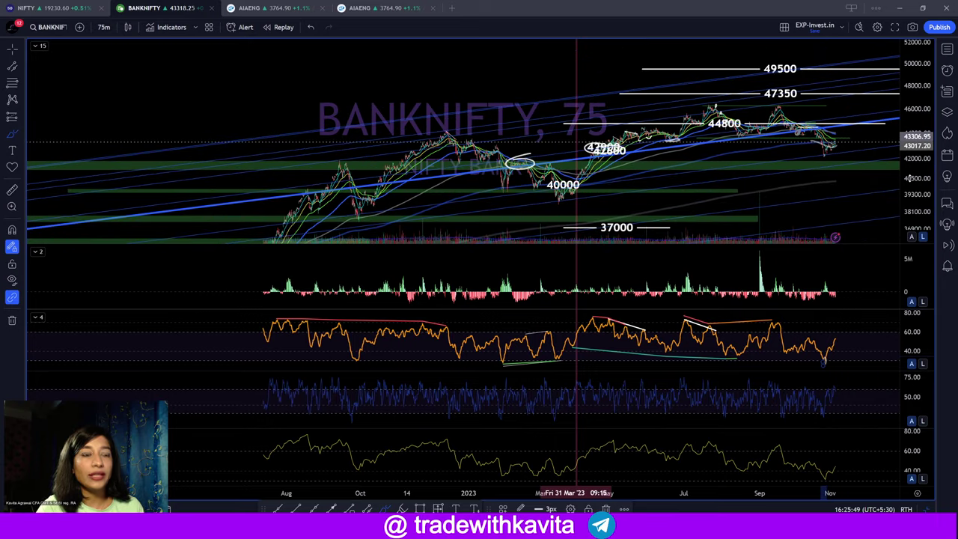
{"action": "scroll", "coordinate": [829, 142], "scroll_direction": "up", "scroll_amount": 2}
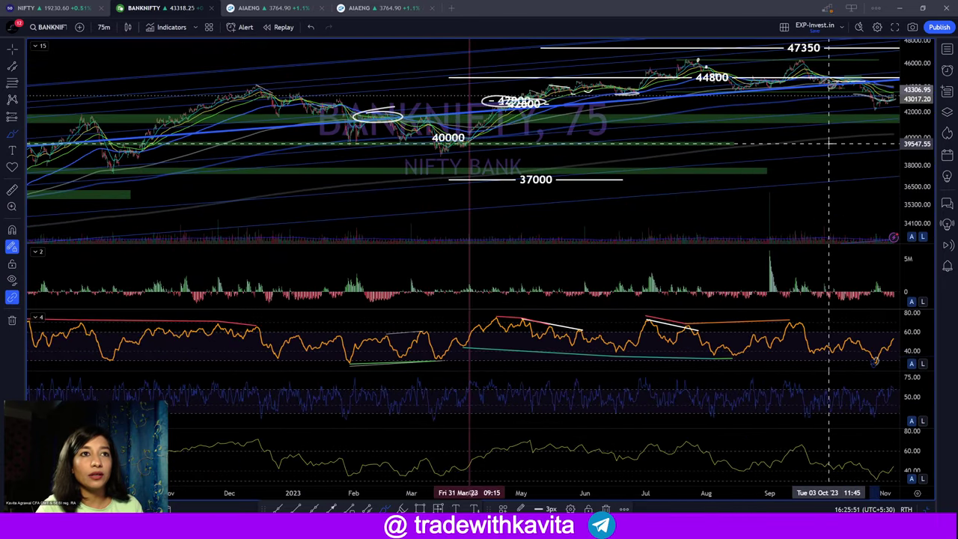
{"action": "left_click_drag", "start_coordinate": [828, 142], "coordinate": [694, 144]}
{"action": "left_click_drag", "start_coordinate": [912, 167], "coordinate": [912, 148]}
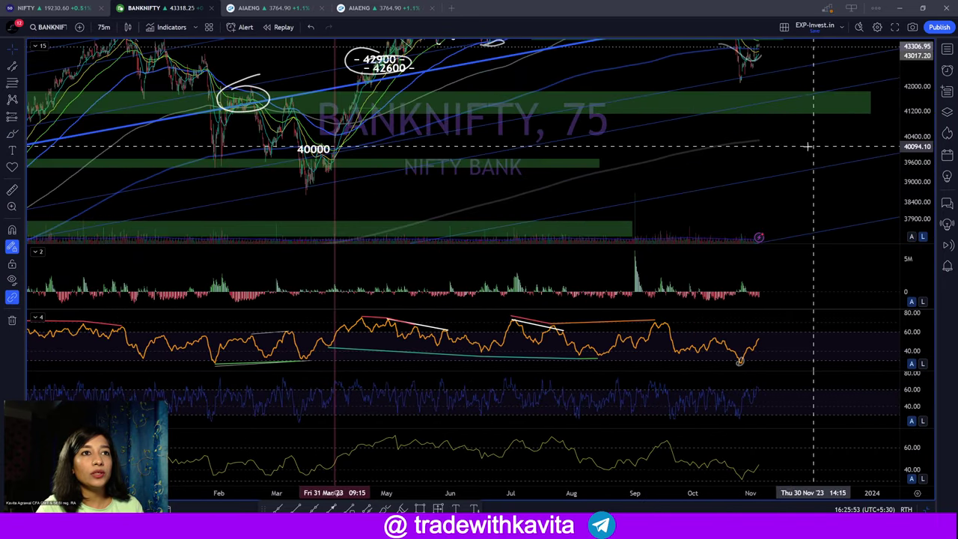
{"action": "left_click_drag", "start_coordinate": [807, 147], "coordinate": [742, 188]}
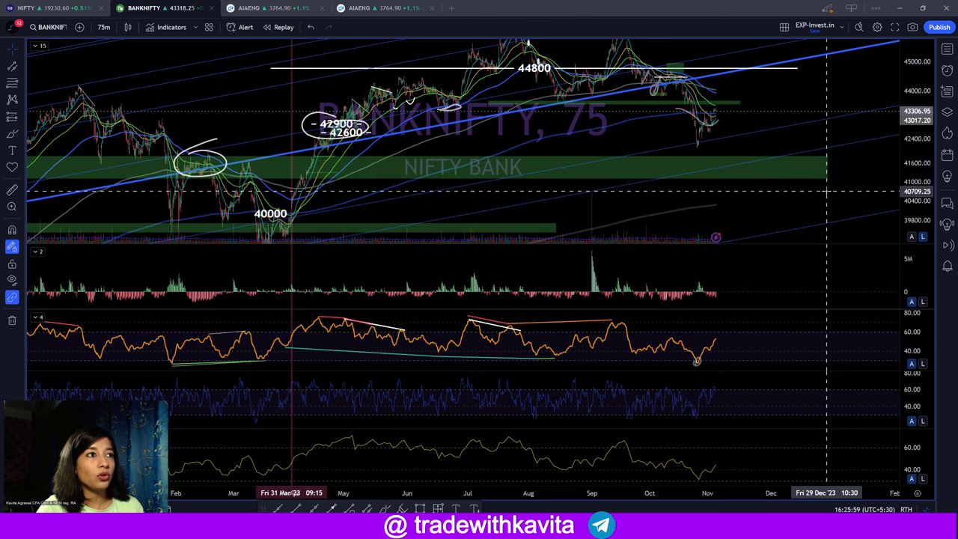
{"action": "left_click", "coordinate": [724, 112], "text": "shift"}
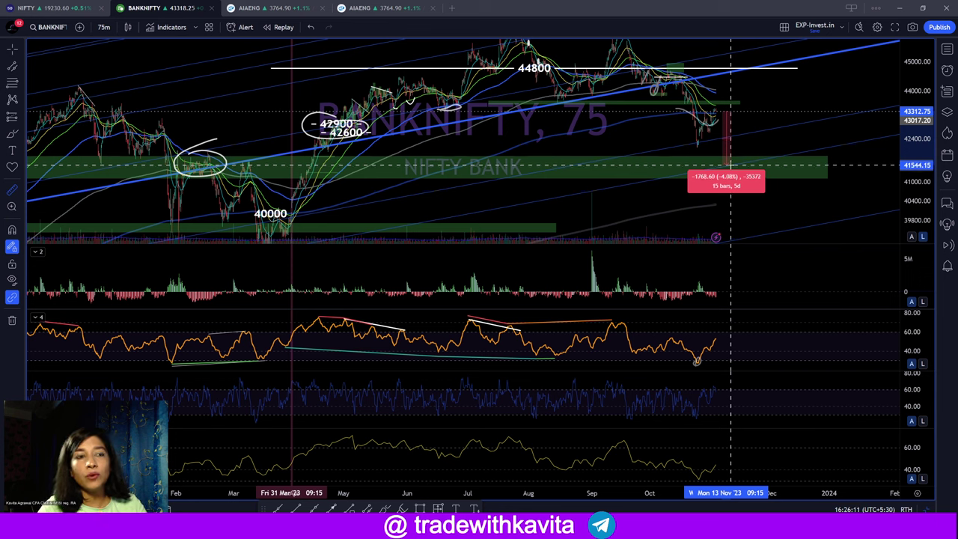
{"action": "left_click", "coordinate": [734, 166]}
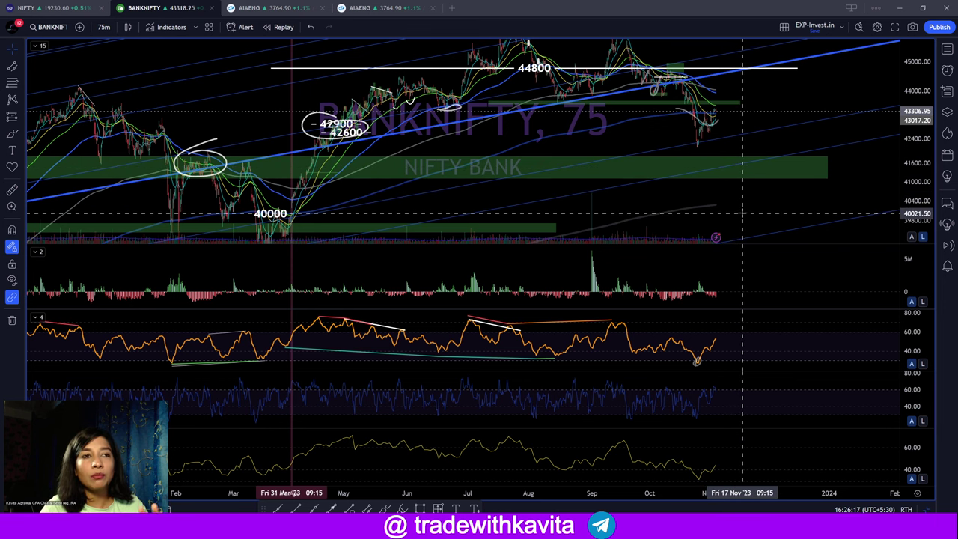
{"action": "left_click_drag", "start_coordinate": [738, 217], "coordinate": [725, 232]}
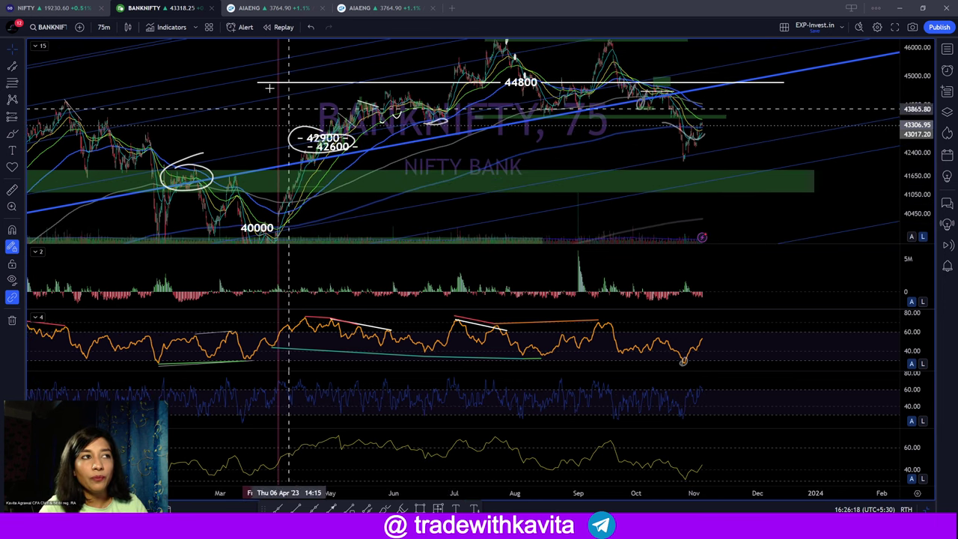
Load the saved vix layout in a new tab and check its chart sync settings
{"action": "left_click", "coordinate": [452, 9]}
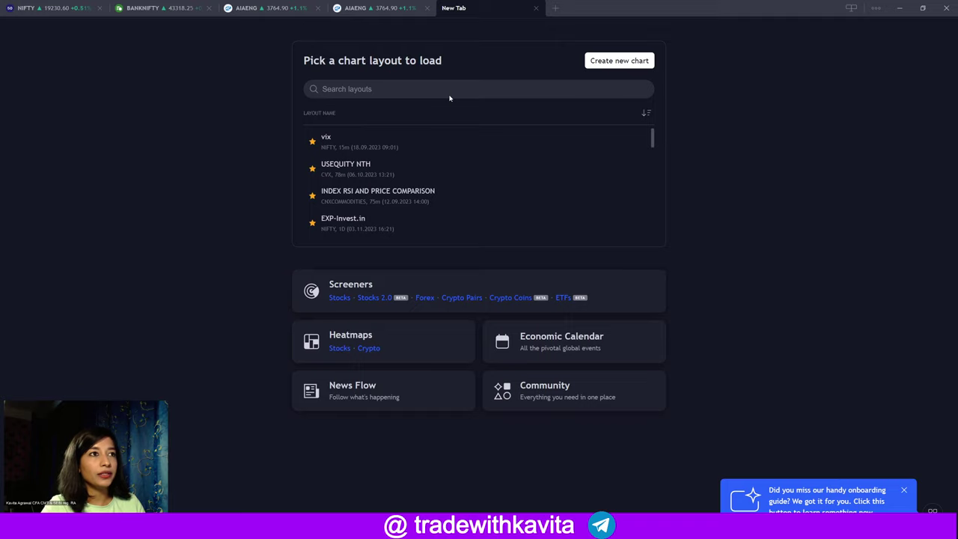
{"action": "left_click", "coordinate": [415, 142]}
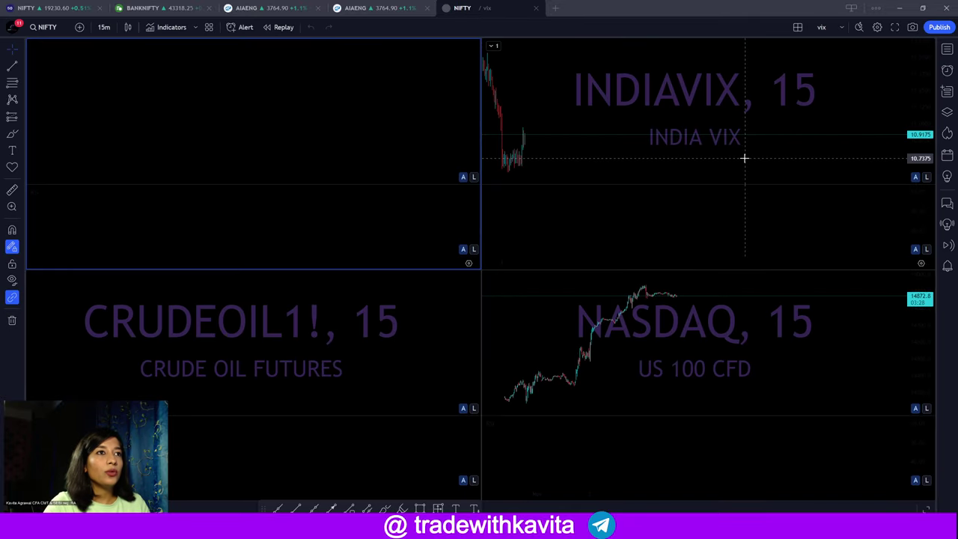
{"action": "left_click", "coordinate": [387, 334]}
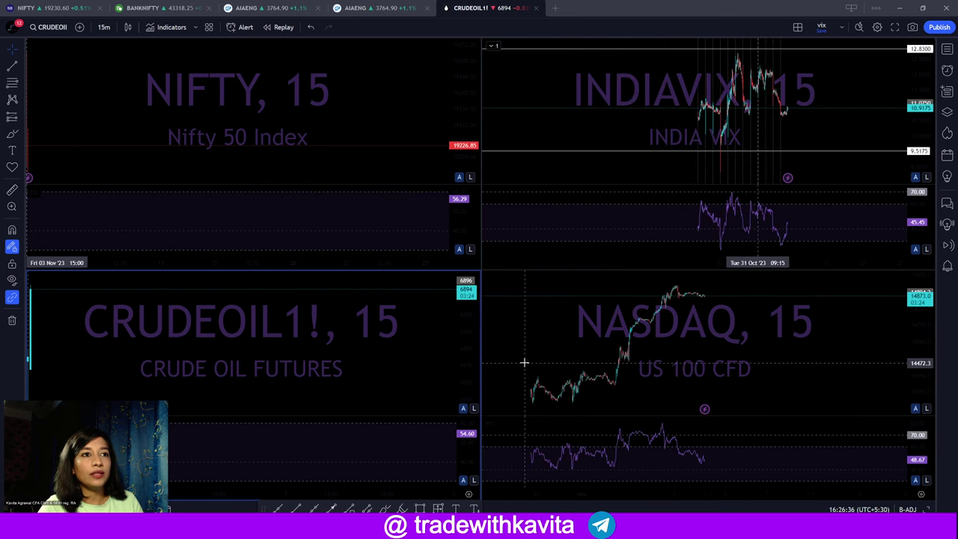
{"action": "left_click", "coordinate": [798, 27]}
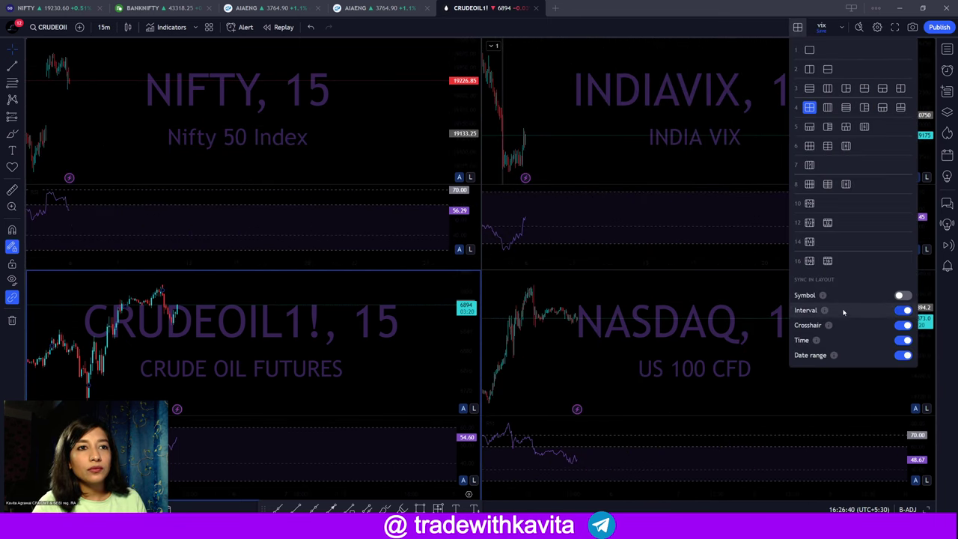
{"action": "left_click", "coordinate": [681, 364]}
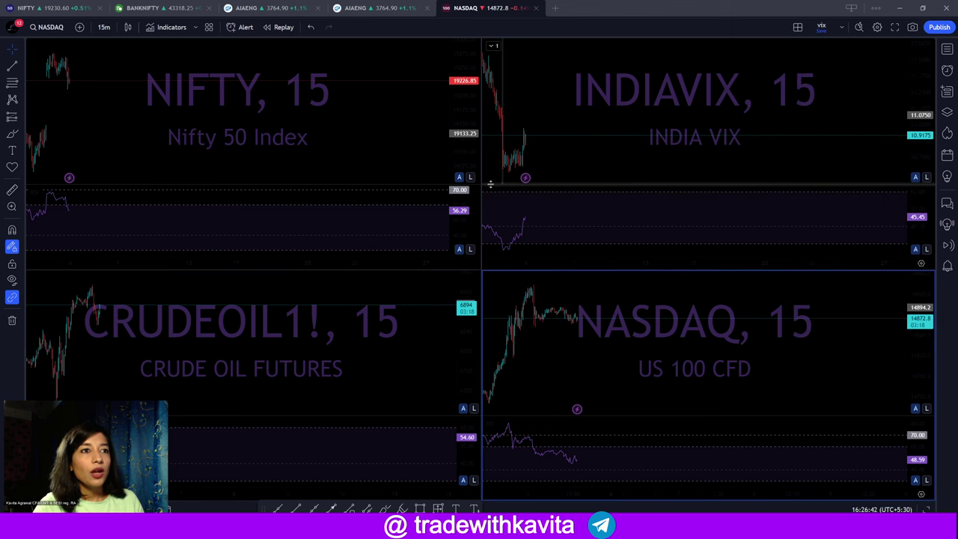
{"action": "left_click", "coordinate": [587, 128]}
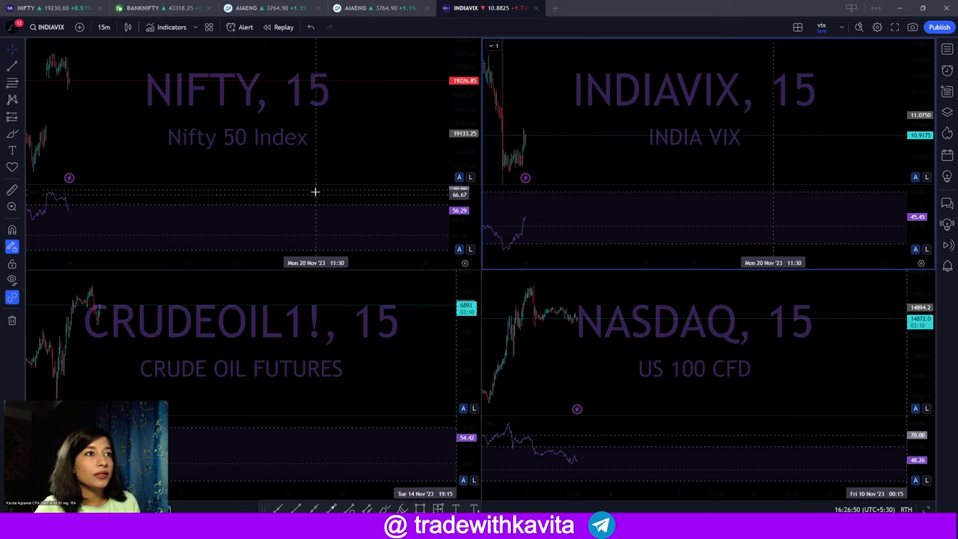
Switch the four charts of the vix layout to the daily timeframe
{"action": "left_click", "coordinate": [333, 137]}
{"action": "type", "text": "D"}
{"action": "key", "text": "Return"}
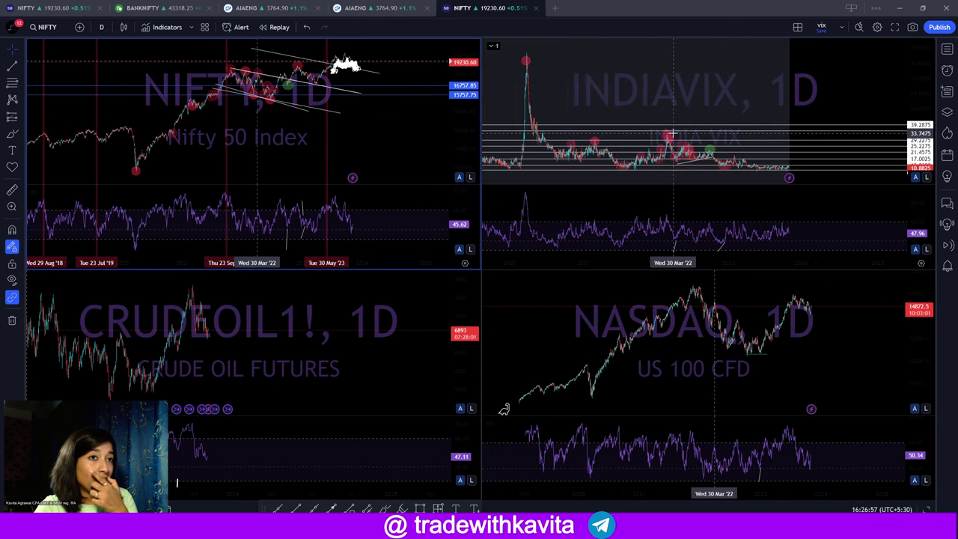
Draw a trend line under the rising oscillator lows on the daily India VIX chart, from mid-2023 to the latest bar
{"action": "scroll", "coordinate": [672, 134], "scroll_direction": "up", "scroll_amount": 4}
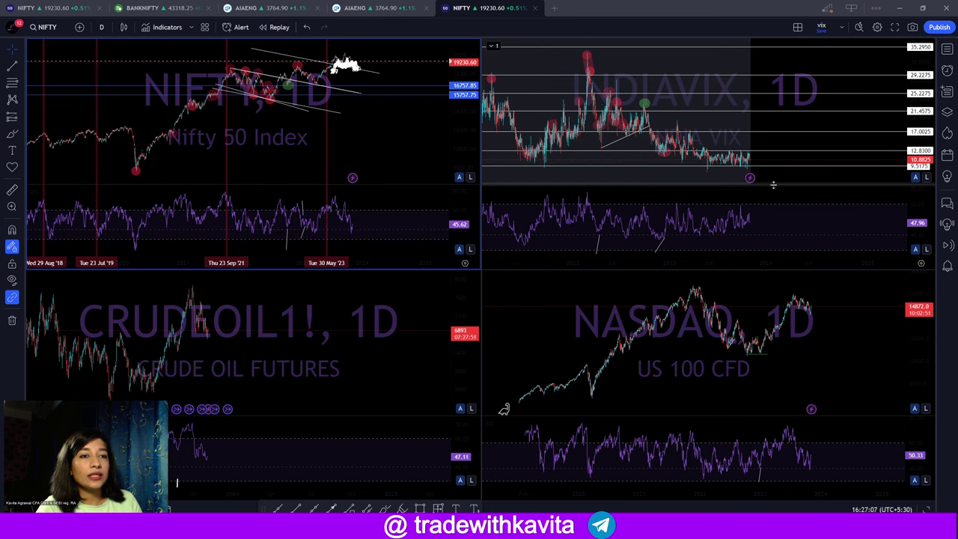
{"action": "scroll", "coordinate": [668, 160], "scroll_direction": "up", "scroll_amount": 3}
{"action": "scroll", "coordinate": [669, 159], "scroll_direction": "up", "scroll_amount": 3}
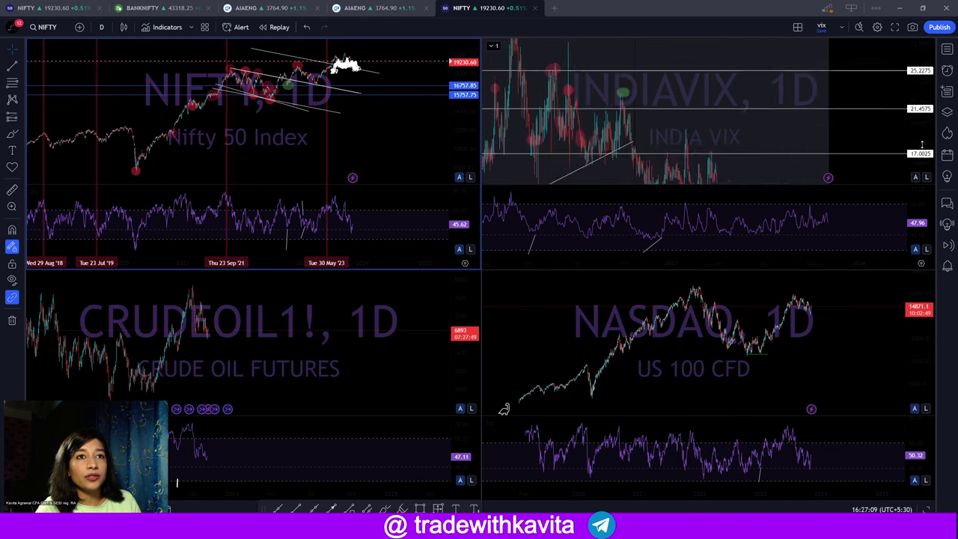
{"action": "left_click", "coordinate": [776, 178]}
{"action": "left_click_drag", "start_coordinate": [776, 178], "coordinate": [783, 135]}
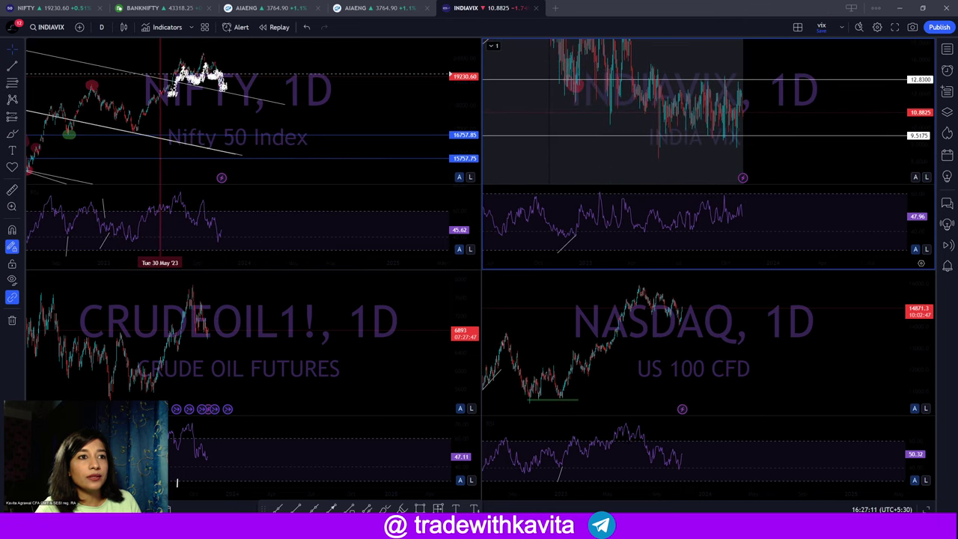
{"action": "key", "text": "alt+t"}
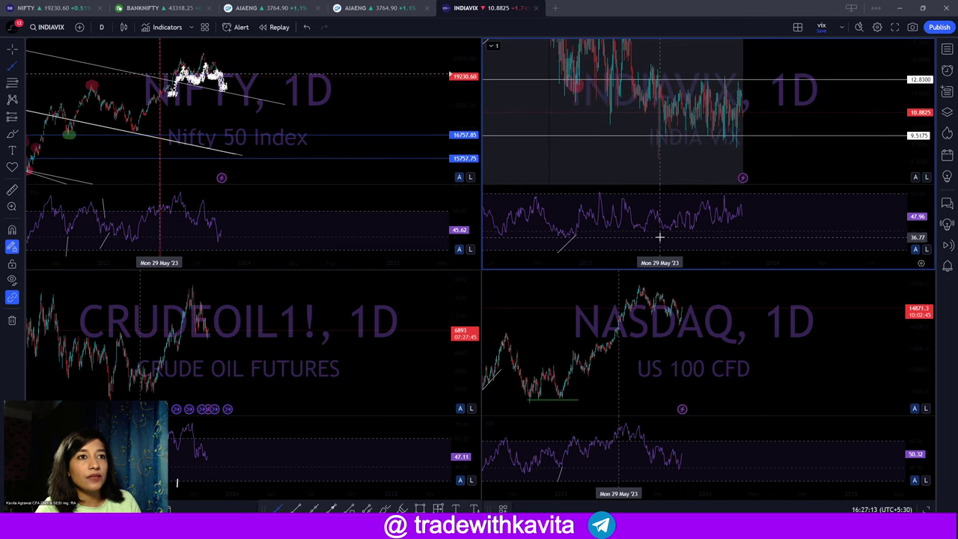
{"action": "left_click_drag", "start_coordinate": [680, 232], "coordinate": [741, 215]}
{"action": "scroll", "coordinate": [752, 142], "scroll_direction": "down", "scroll_amount": 3}
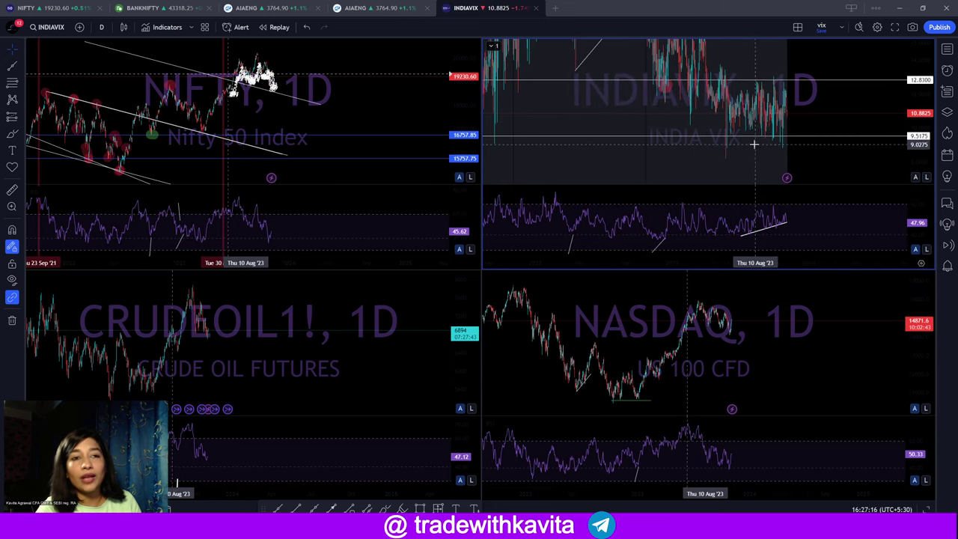
Mark the August 2021 low on the daily India VIX chart and the matching point on the Nifty chart with orange highlighter dots
{"action": "left_click", "coordinate": [357, 128]}
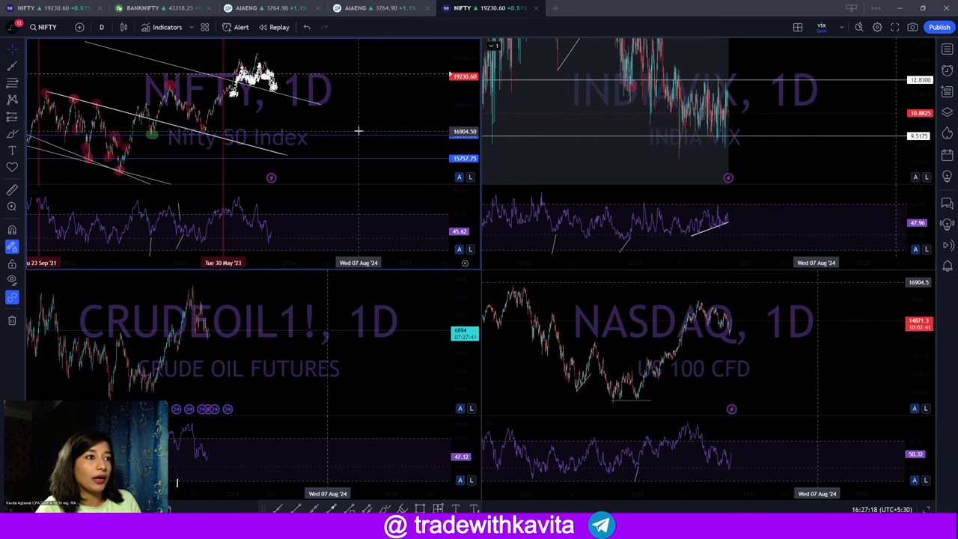
{"action": "scroll", "coordinate": [357, 128], "scroll_direction": "up", "scroll_amount": 3}
{"action": "scroll", "coordinate": [682, 141], "scroll_direction": "down", "scroll_amount": 3}
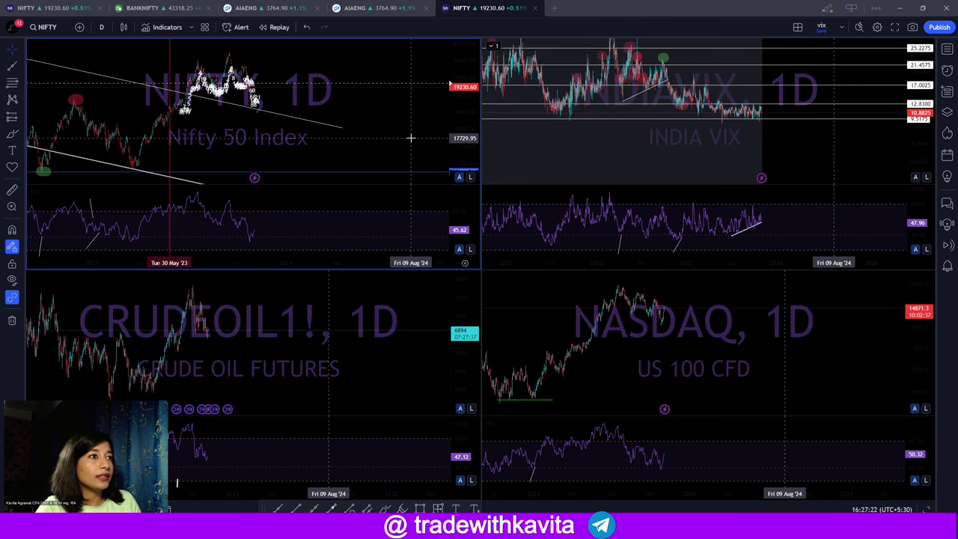
{"action": "scroll", "coordinate": [397, 137], "scroll_direction": "down", "scroll_amount": 3}
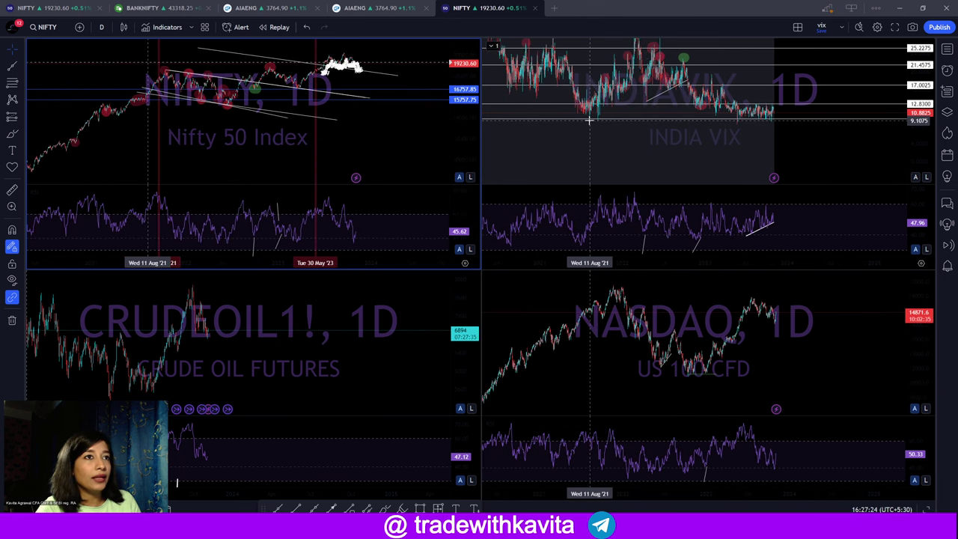
{"action": "key", "text": "alt+b"}
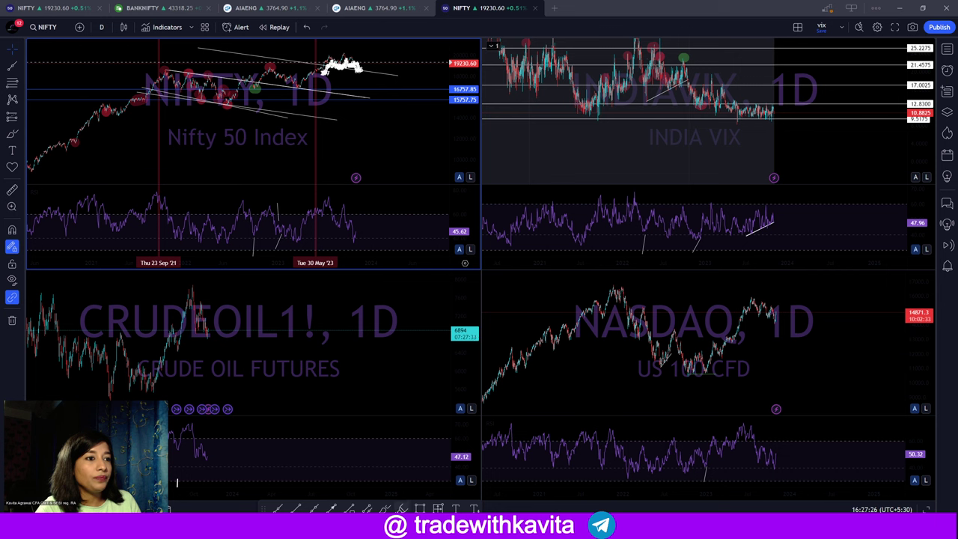
{"action": "left_click", "coordinate": [590, 103]}
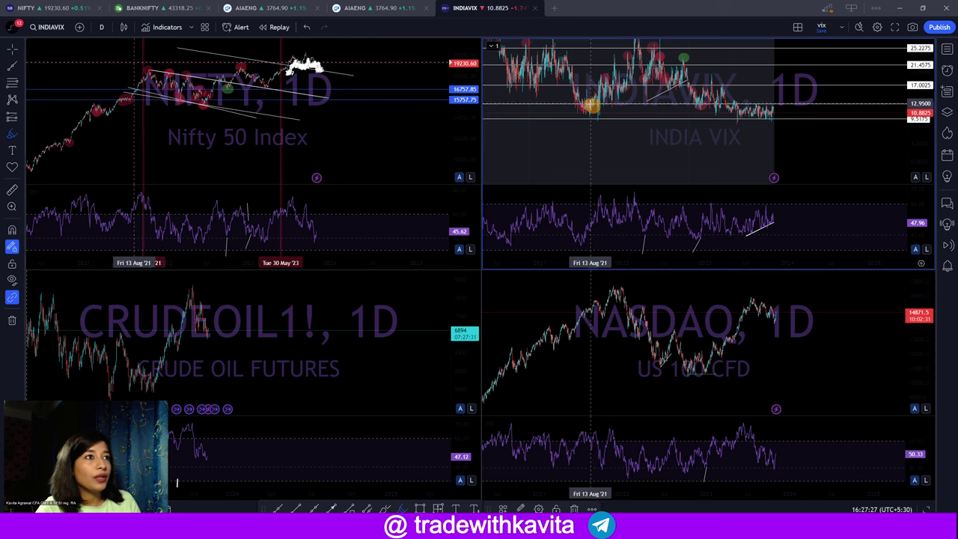
{"action": "left_click", "coordinate": [129, 96]}
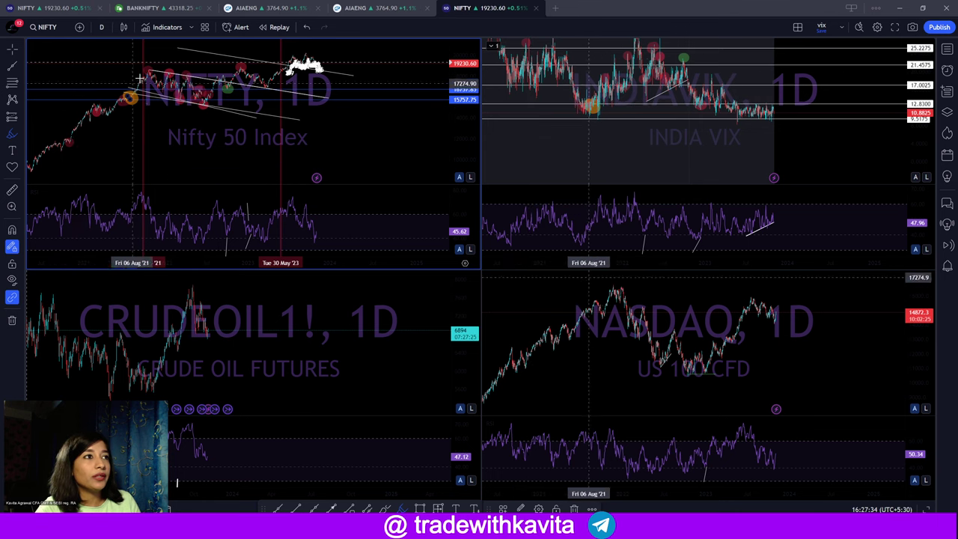
Switch the four charts to the 15-minute timeframe and compare the October to early November swings of crude oil and Nifty
{"action": "scroll", "coordinate": [329, 150], "scroll_direction": "up", "scroll_amount": 3}
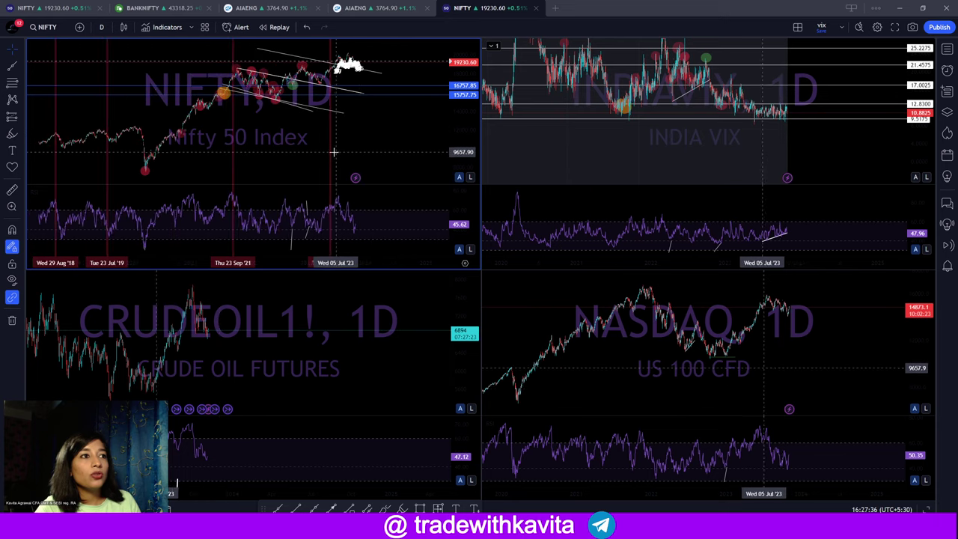
{"action": "scroll", "coordinate": [334, 153], "scroll_direction": "up", "scroll_amount": 2}
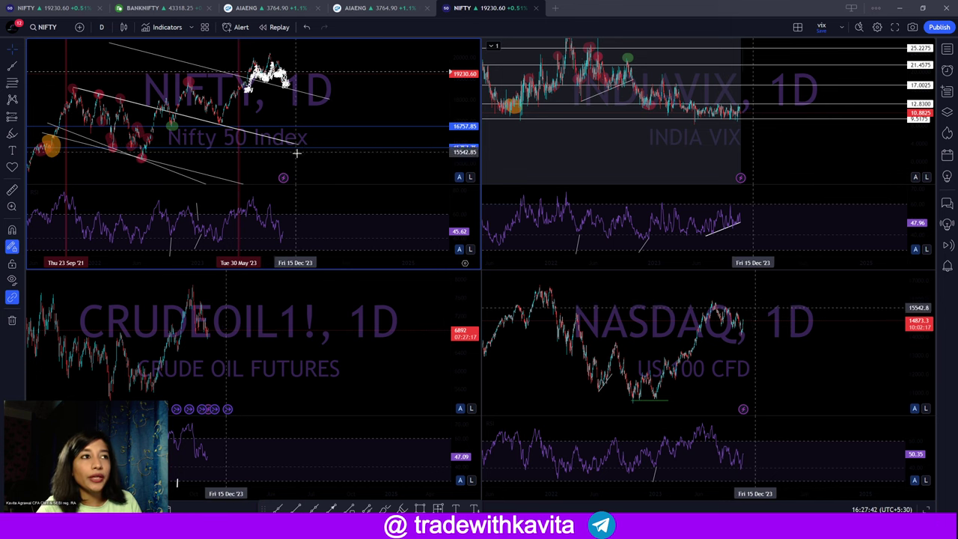
{"action": "scroll", "coordinate": [336, 158], "scroll_direction": "up", "scroll_amount": 3}
{"action": "scroll", "coordinate": [329, 119], "scroll_direction": "down", "scroll_amount": 3}
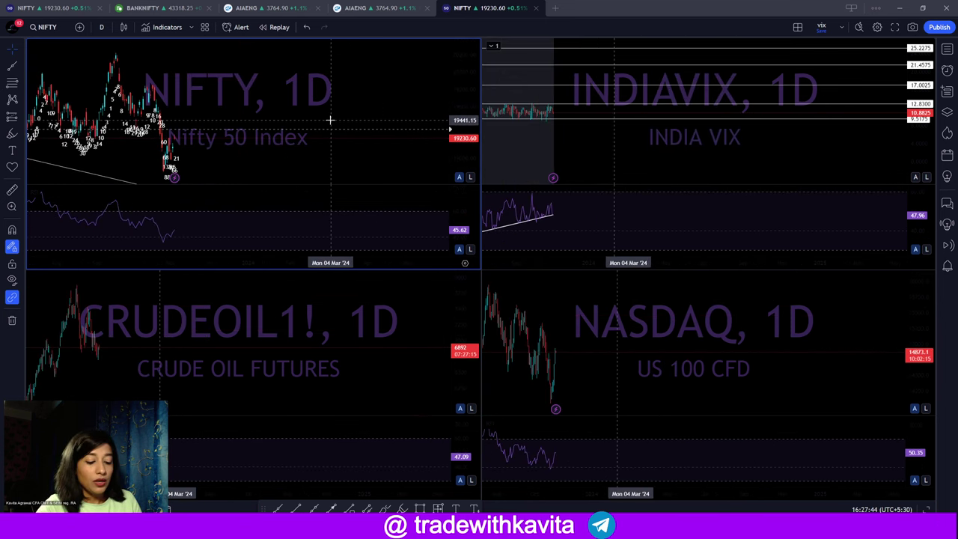
{"action": "type", "text": "1D"}
{"action": "key", "text": "Return"}
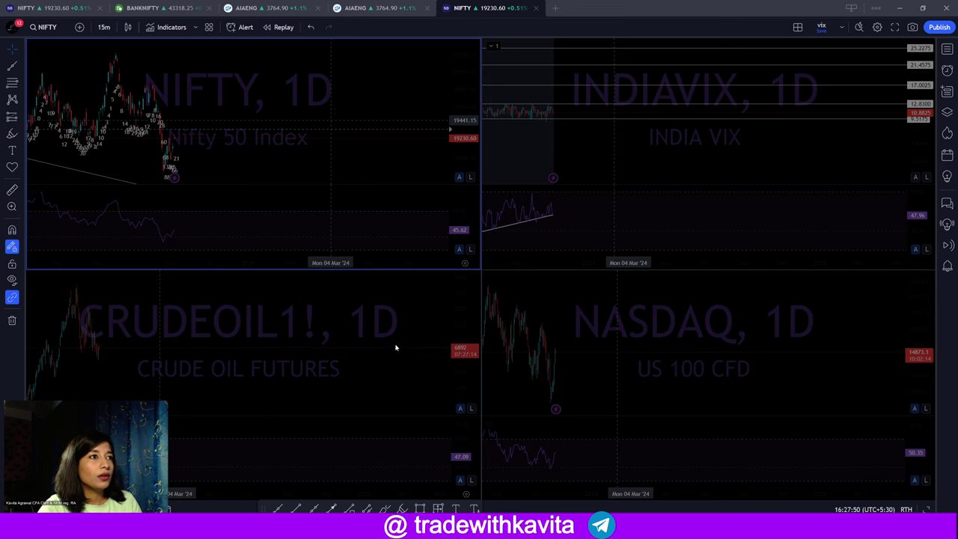
{"action": "left_click_drag", "start_coordinate": [412, 348], "coordinate": [342, 370]}
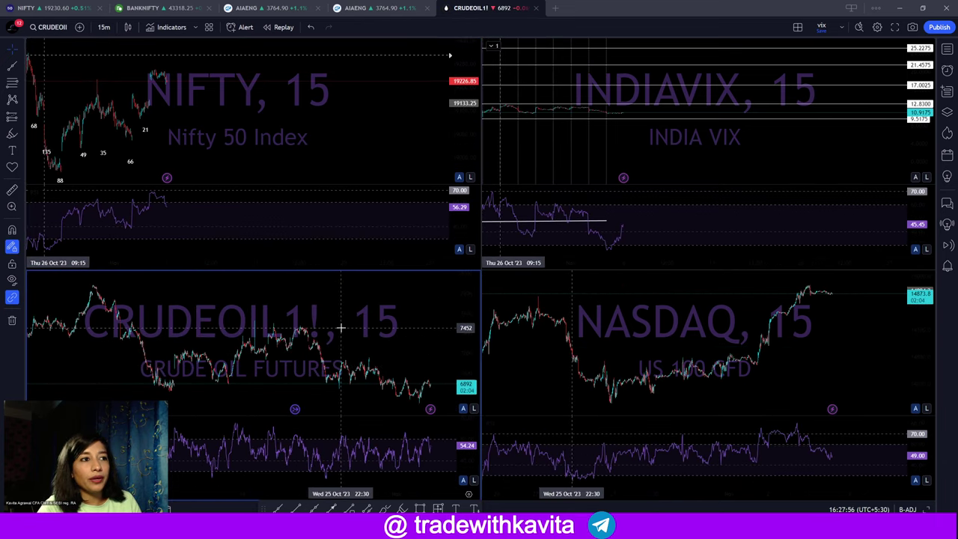
{"action": "left_click_drag", "start_coordinate": [341, 327], "coordinate": [225, 373]}
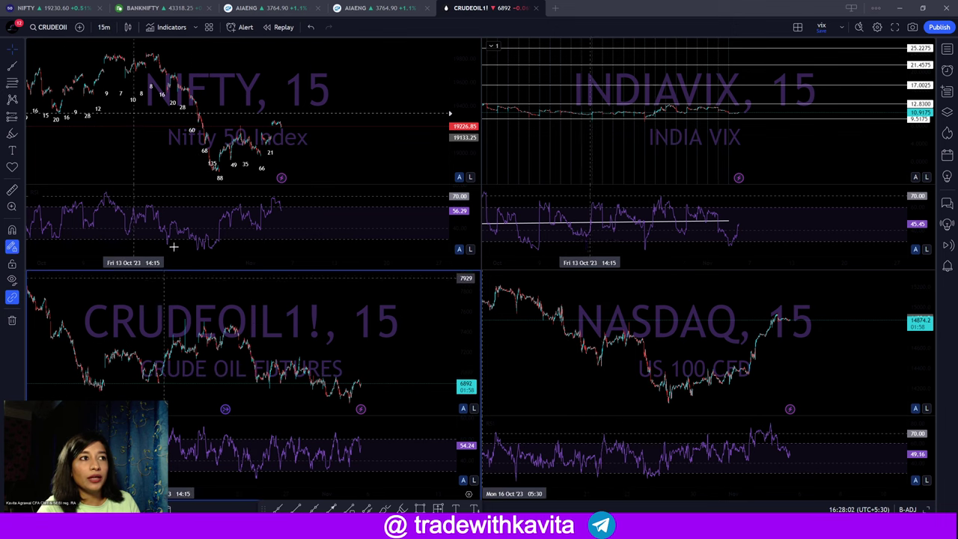
{"action": "left_click_drag", "start_coordinate": [328, 140], "coordinate": [413, 132]}
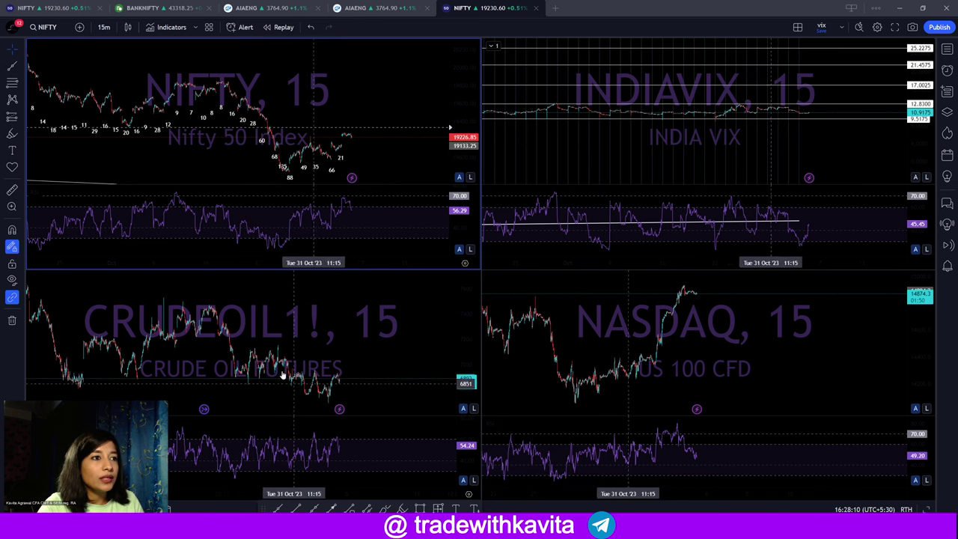
{"action": "left_click", "coordinate": [355, 339]}
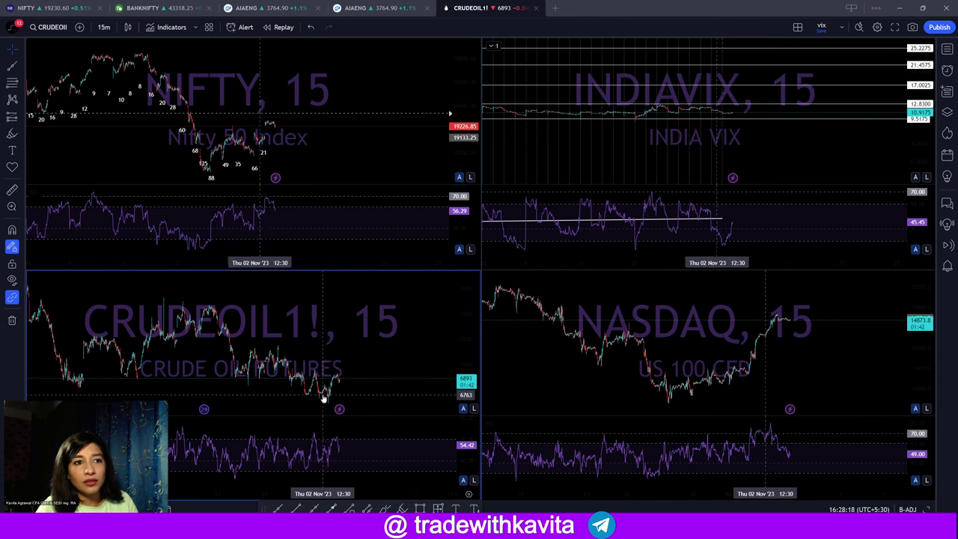
Delete the white trend line from the oscillator pane of the 15-minute India VIX chart
{"action": "left_click", "coordinate": [757, 142]}
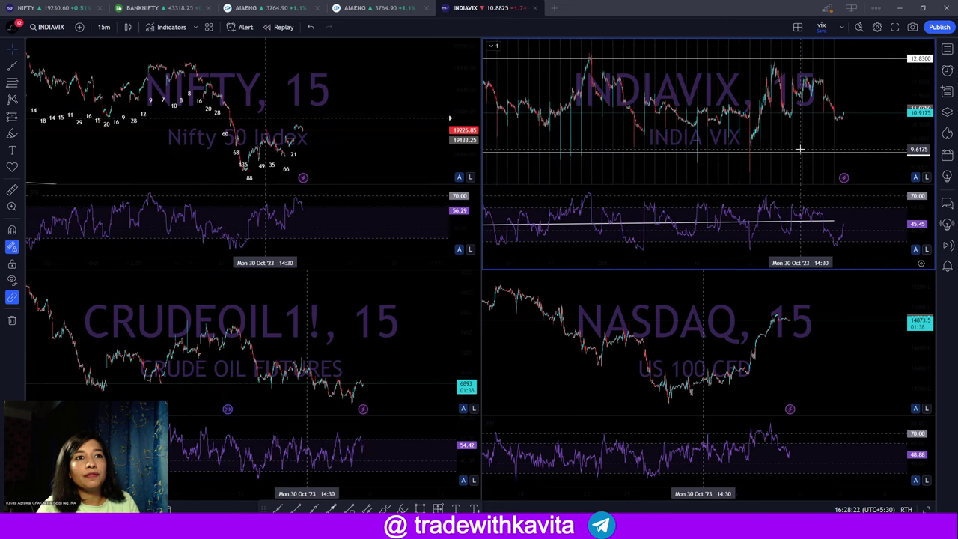
{"action": "scroll", "coordinate": [771, 128], "scroll_direction": "left", "scroll_amount": 3}
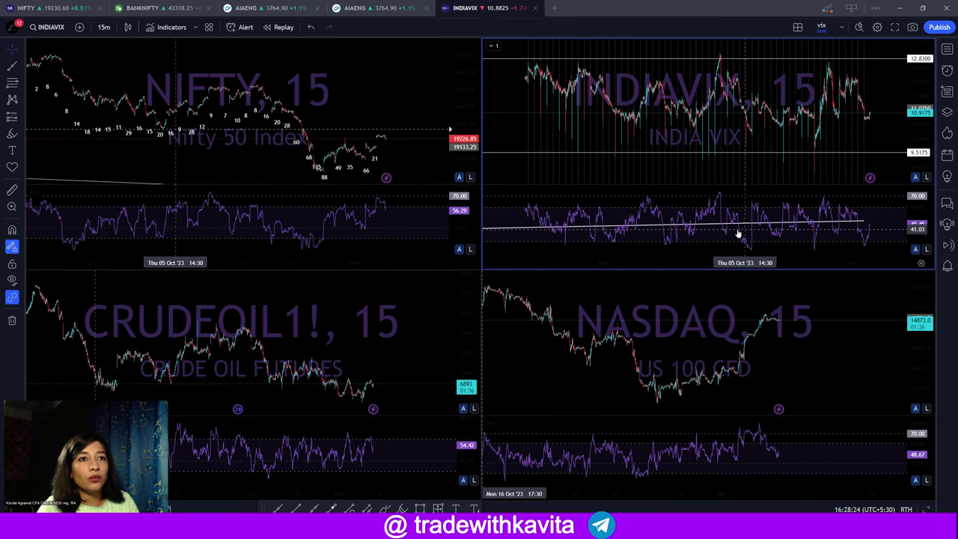
{"action": "left_click", "coordinate": [862, 224]}
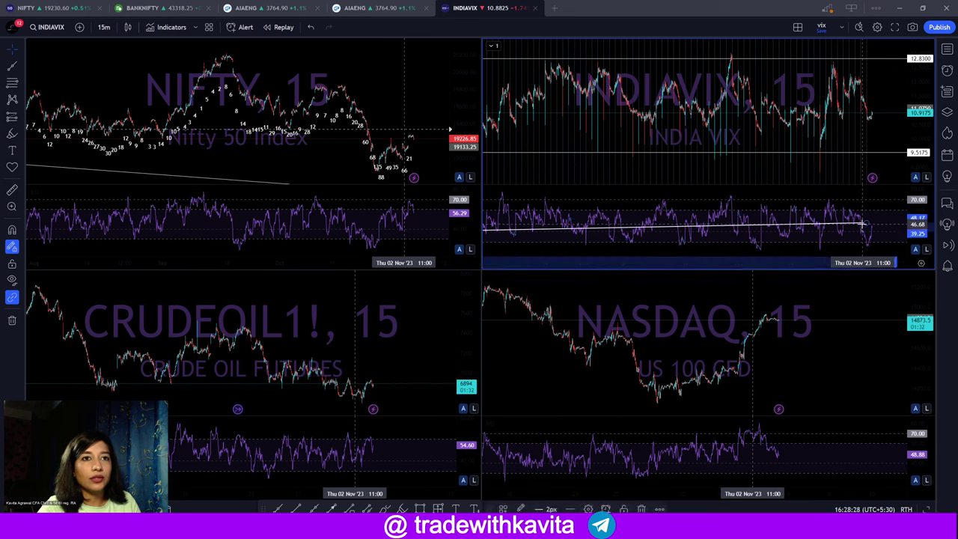
{"action": "key", "text": "Delete"}
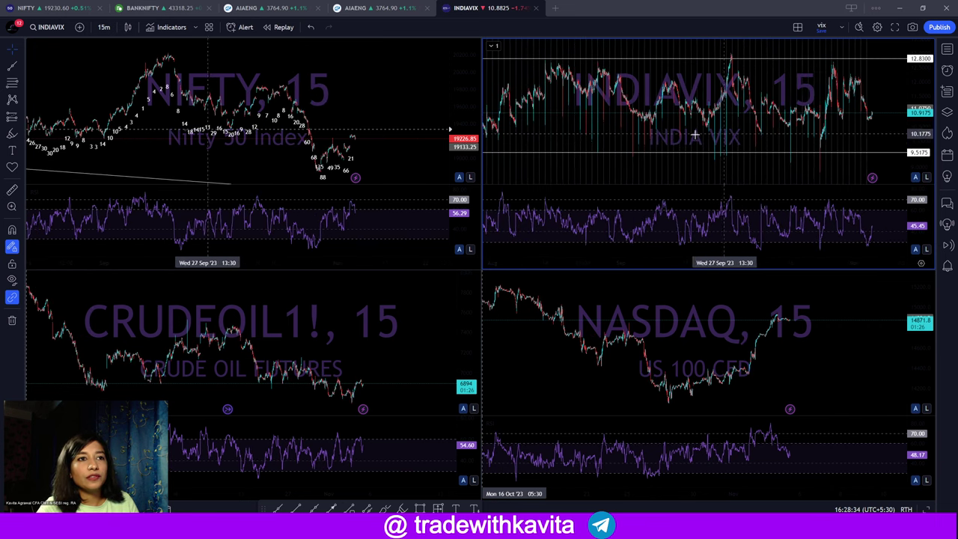
Find and load the iNDICES layout in a new tab, and compare the sector indices with CNX500 over the recent sessions
{"action": "left_click", "coordinate": [555, 8]}
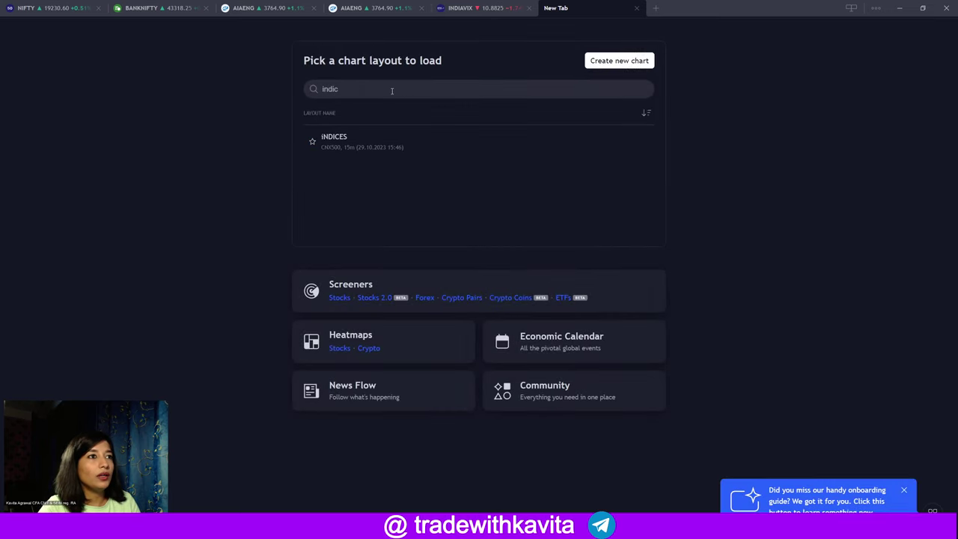
{"action": "left_click", "coordinate": [368, 139]}
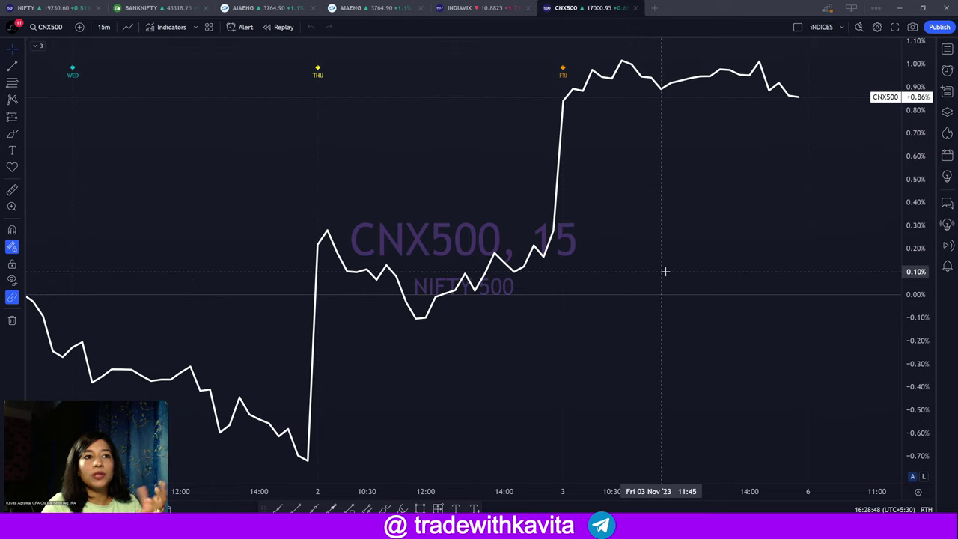
{"action": "scroll", "coordinate": [665, 271], "scroll_direction": "up", "scroll_amount": 3}
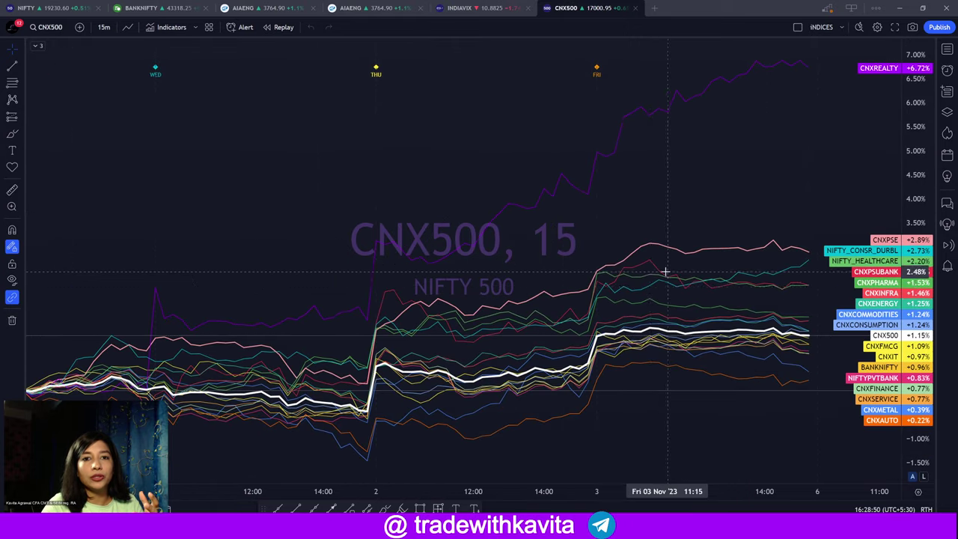
{"action": "scroll", "coordinate": [648, 298], "scroll_direction": "down", "scroll_amount": 2}
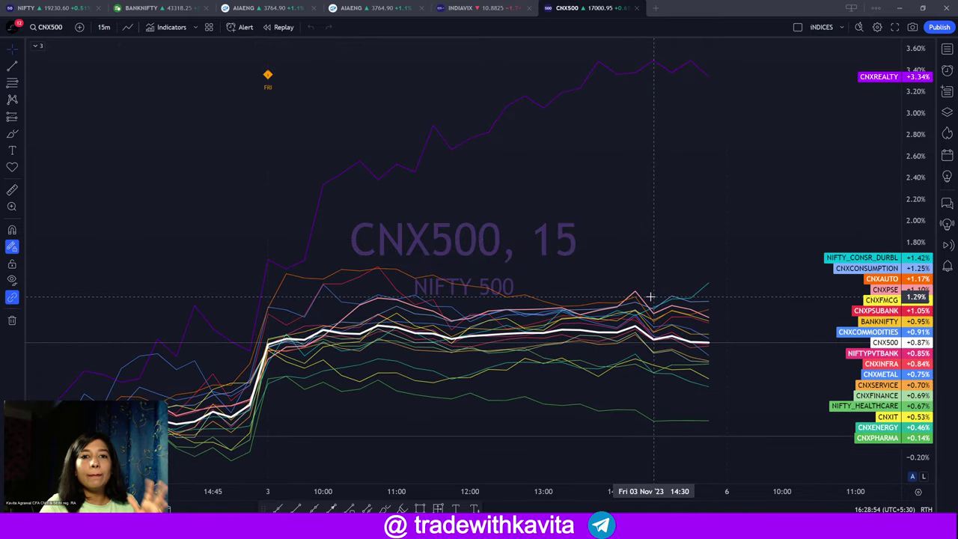
{"action": "scroll", "coordinate": [651, 297], "scroll_direction": "down", "scroll_amount": 4}
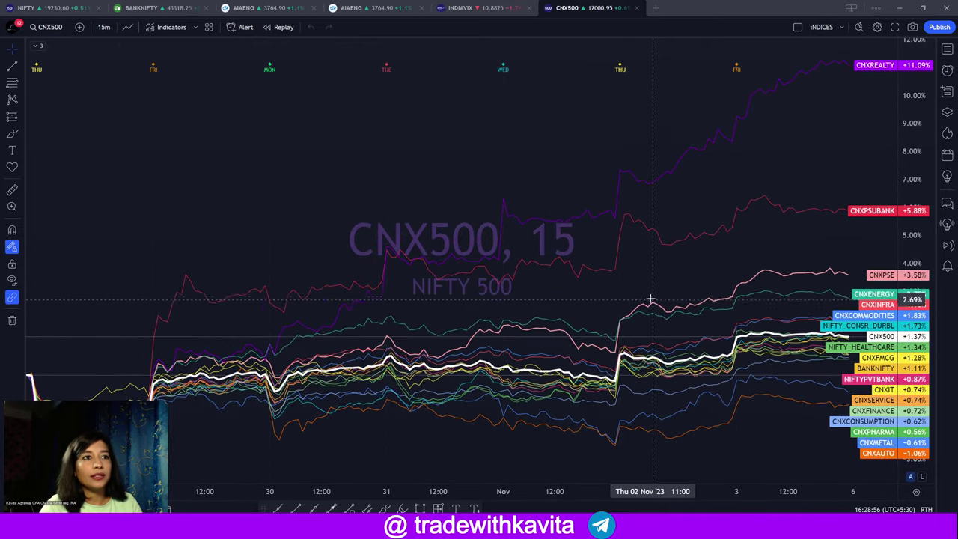
Compare the sector indices' percentage performance against CNX500 across the late October to 3 November sessions
{"action": "scroll", "coordinate": [653, 295], "scroll_direction": "down", "scroll_amount": 3}
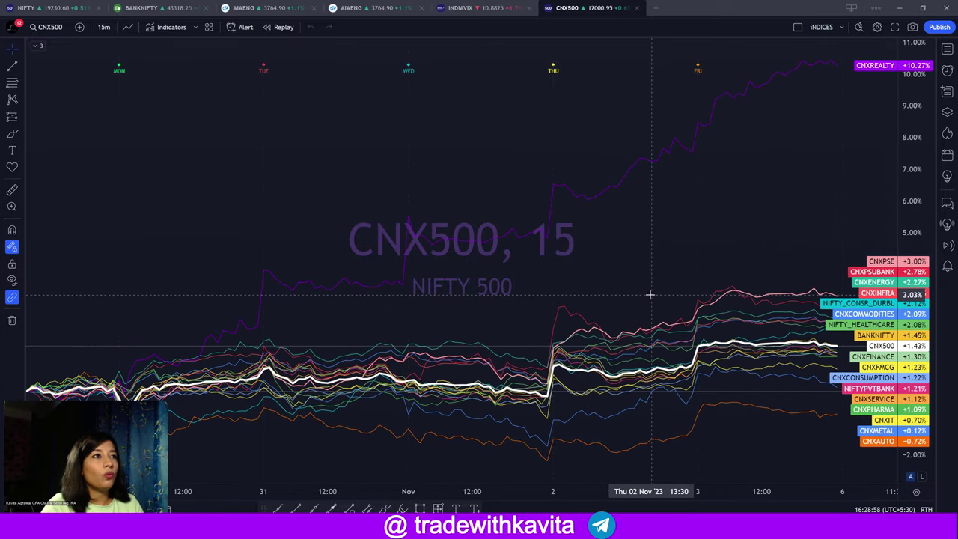
{"action": "scroll", "coordinate": [649, 296], "scroll_direction": "down", "scroll_amount": 1}
{"action": "scroll", "coordinate": [648, 295], "scroll_direction": "up", "scroll_amount": 1}
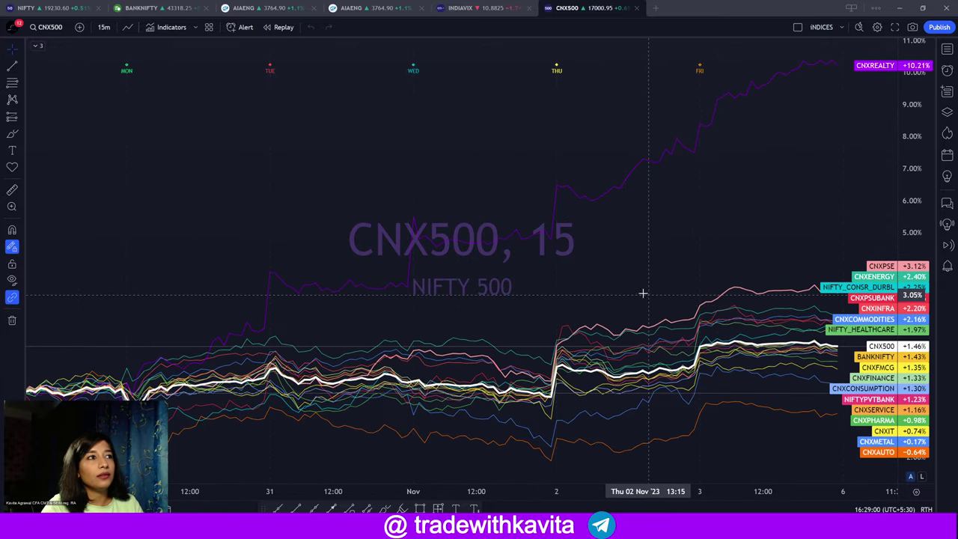
{"action": "left_click_drag", "start_coordinate": [175, 133], "coordinate": [71, 133]}
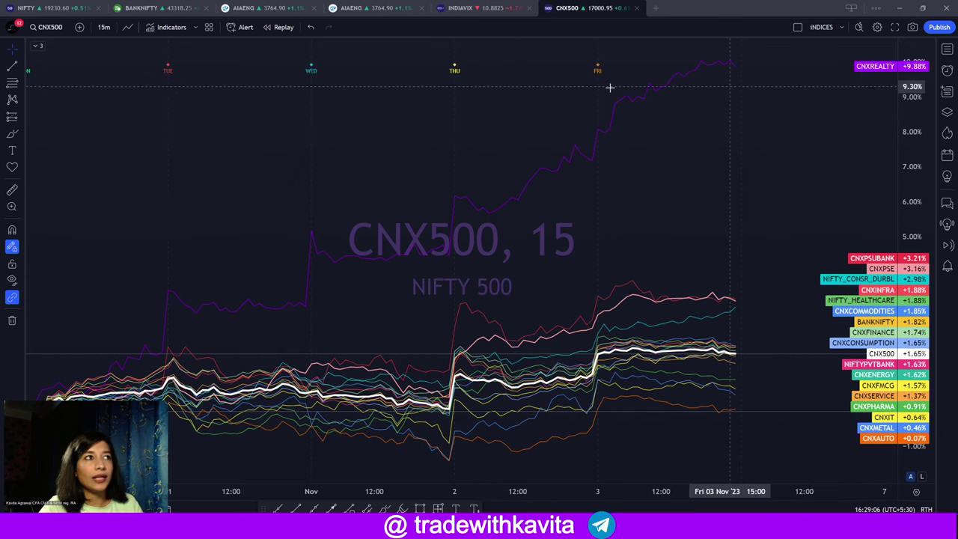
Load CNXREALTY in the Bank Nifty chart tab and review its daily price trend from June to November 2023
{"action": "left_click", "coordinate": [39, 7]}
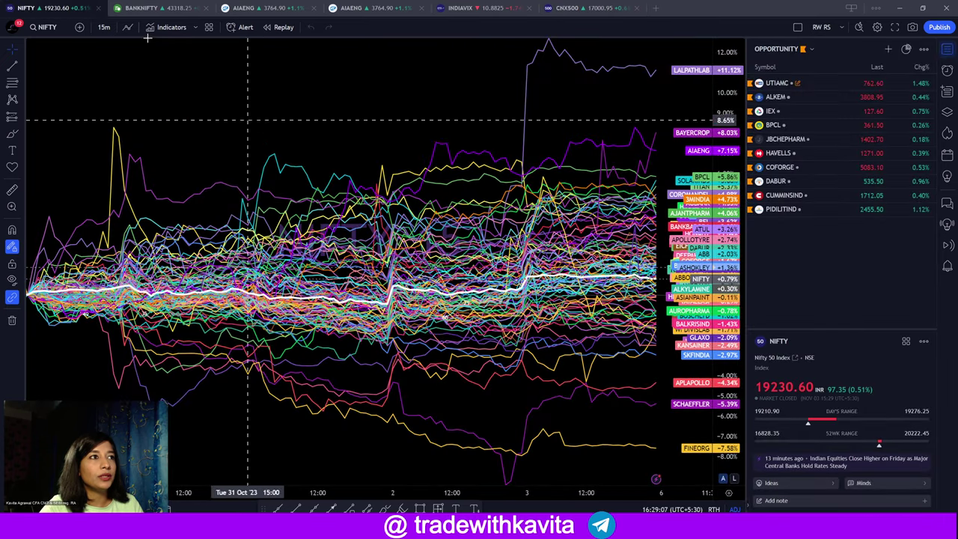
{"action": "left_click", "coordinate": [140, 8]}
{"action": "type", "text": "CNXREALTY"}
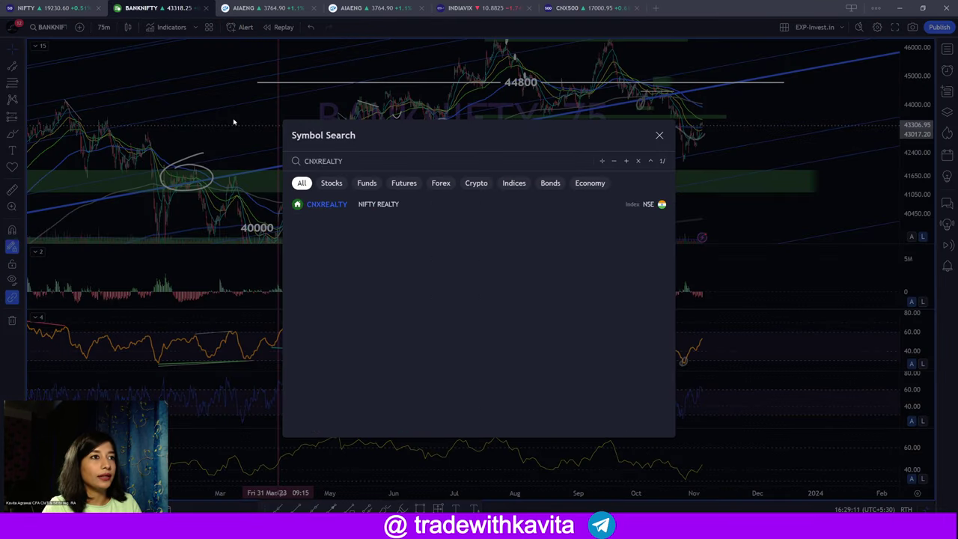
{"action": "key", "text": "Return"}
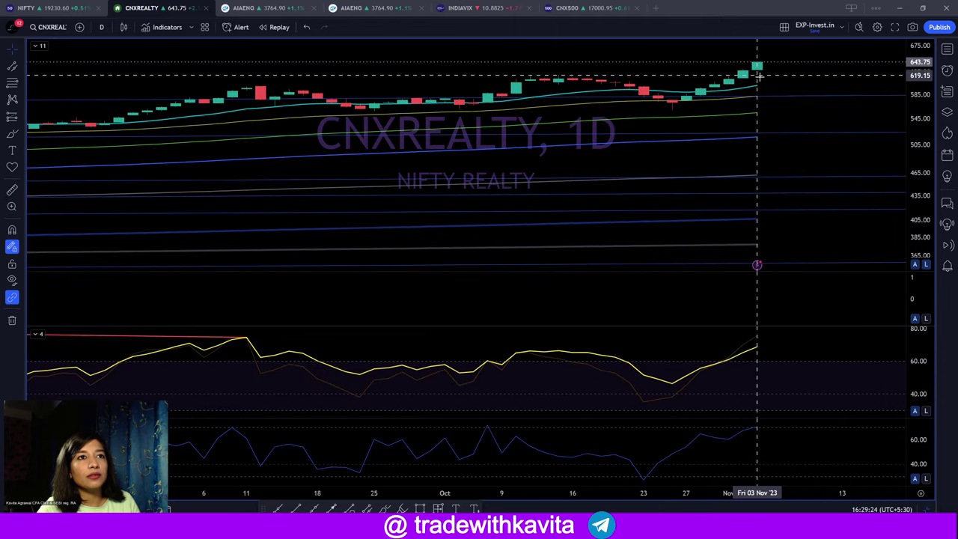
{"action": "scroll", "coordinate": [733, 104], "scroll_direction": "down", "scroll_amount": 5}
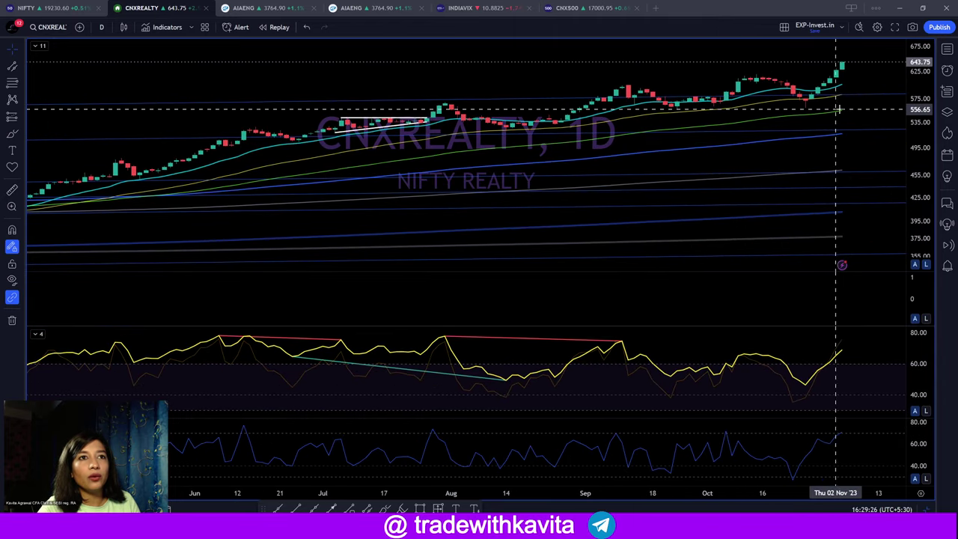
{"action": "left_click_drag", "start_coordinate": [838, 107], "coordinate": [738, 128]}
{"action": "scroll", "coordinate": [546, 114], "scroll_direction": "down", "scroll_amount": 1}
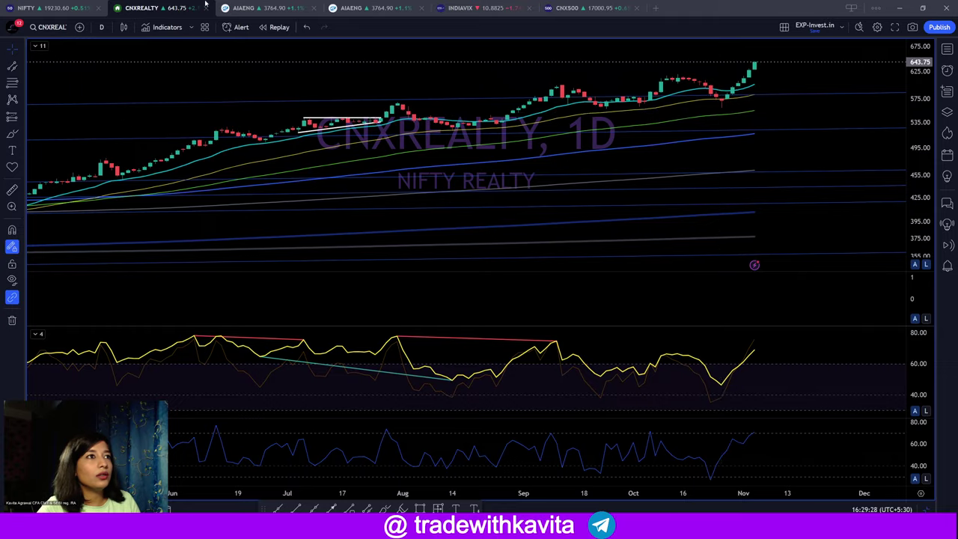
Compare the individual stocks' relative performance against Nifty over the recent sessions in the RW RS layout
{"action": "left_click", "coordinate": [247, 8]}
{"action": "left_click", "coordinate": [45, 8]}
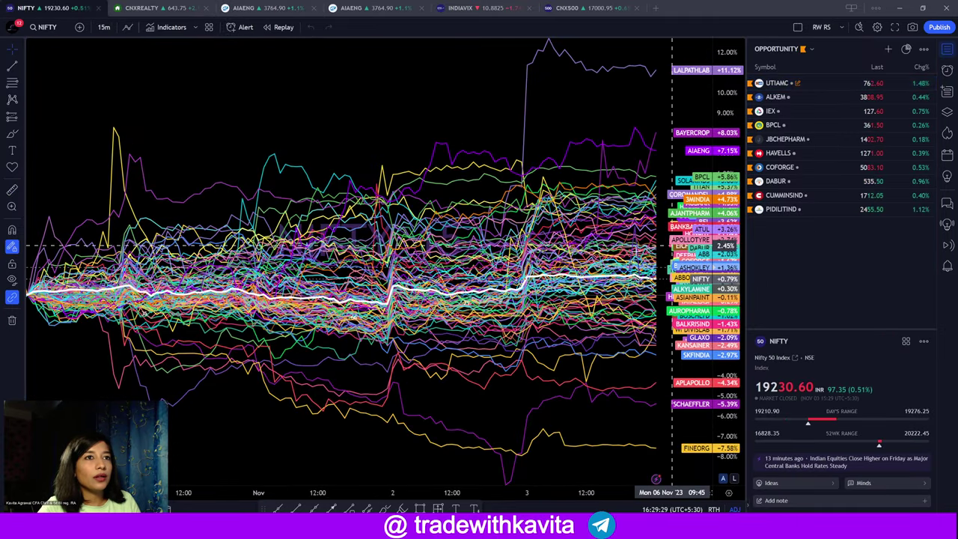
{"action": "scroll", "coordinate": [569, 252], "scroll_direction": "up", "scroll_amount": 10}
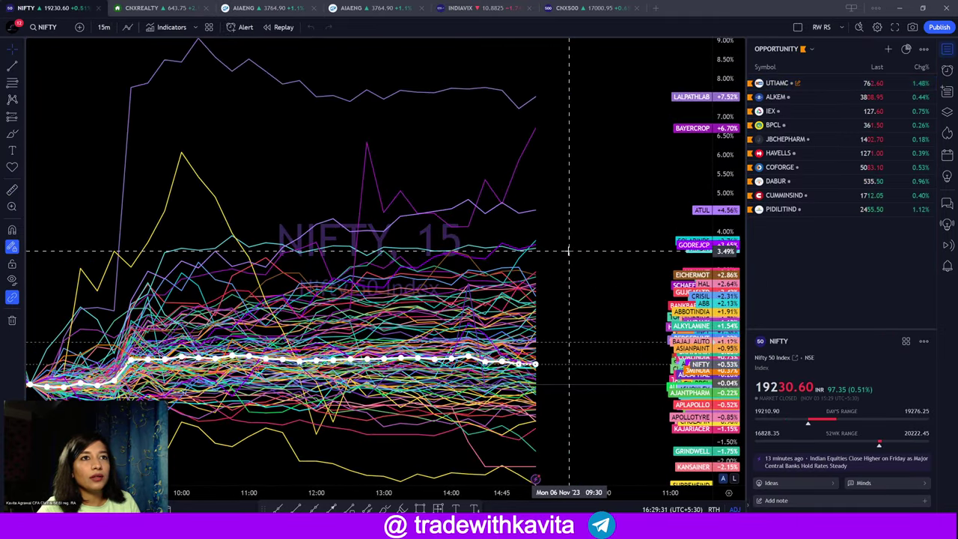
{"action": "scroll", "coordinate": [569, 252], "scroll_direction": "down", "scroll_amount": 6}
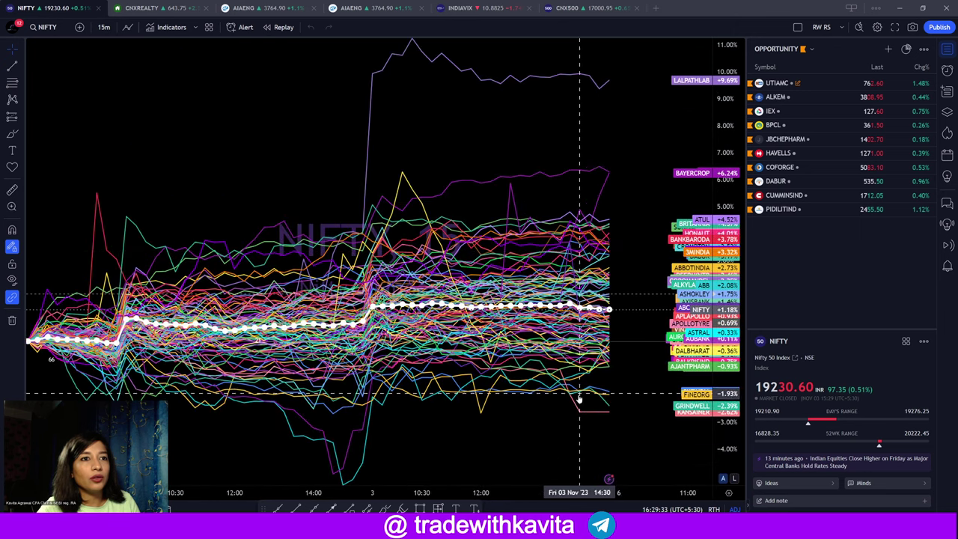
{"action": "scroll", "coordinate": [560, 293], "scroll_direction": "up", "scroll_amount": 3}
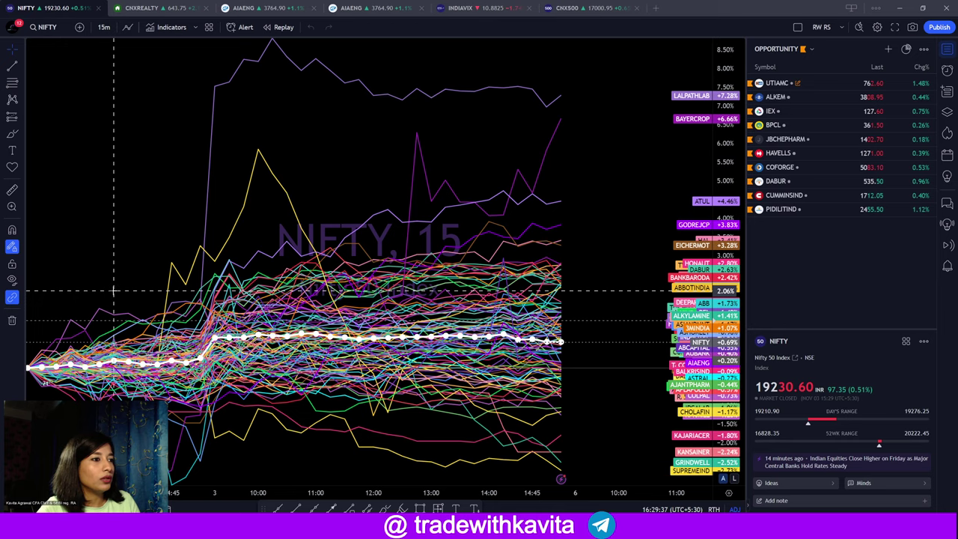
{"action": "scroll", "coordinate": [114, 290], "scroll_direction": "down", "scroll_amount": 4}
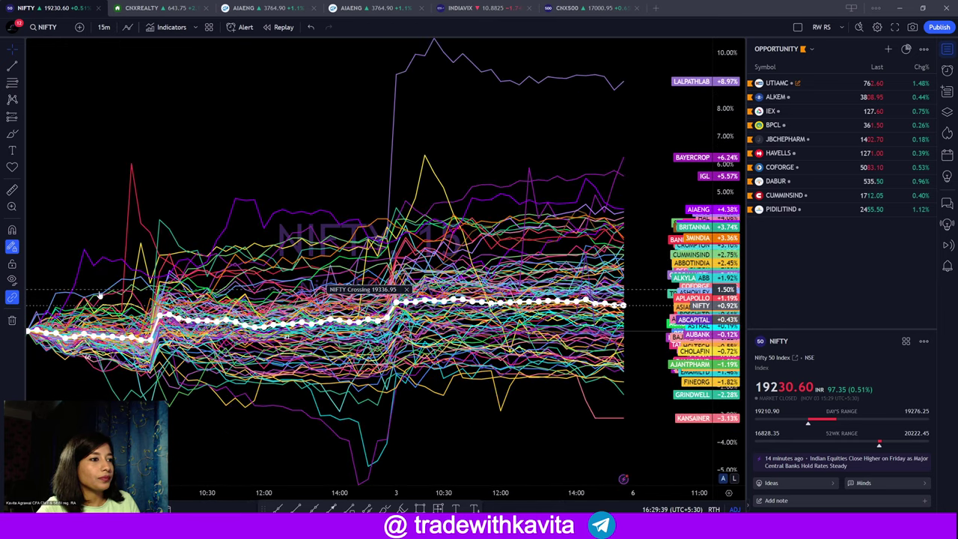
{"action": "scroll", "coordinate": [99, 294], "scroll_direction": "down", "scroll_amount": 5}
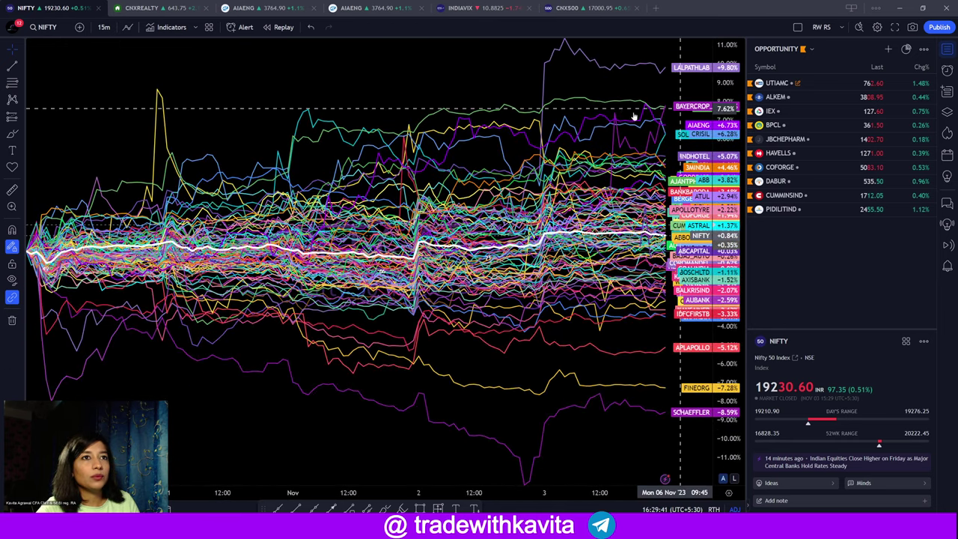
Return to the iNDICES layout and compare the sector indices with CNX500 over the Wednesday-to-Friday sessions
{"action": "left_click", "coordinate": [566, 8]}
{"action": "left_click", "coordinate": [468, 8]}
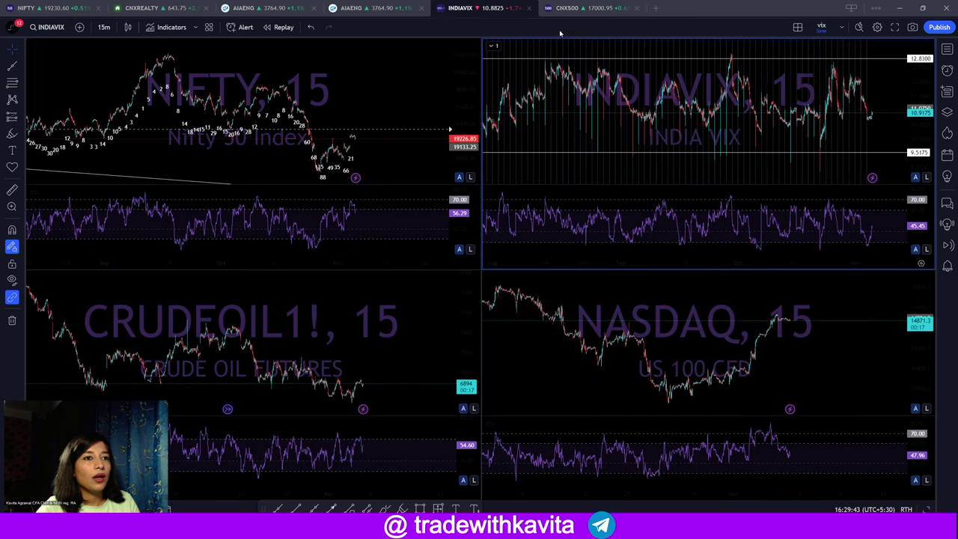
{"action": "left_click", "coordinate": [617, 8]}
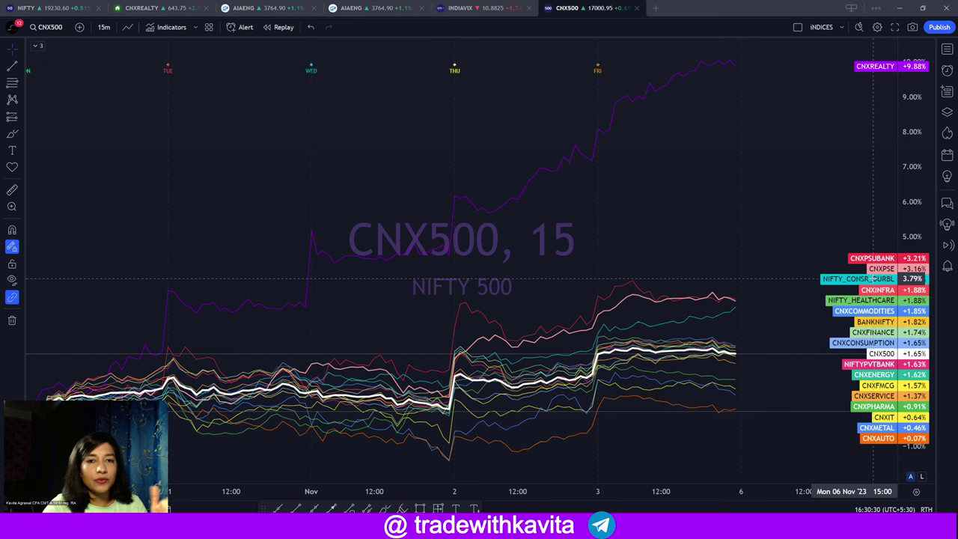
{"action": "scroll", "coordinate": [529, 374], "scroll_direction": "up", "scroll_amount": 2}
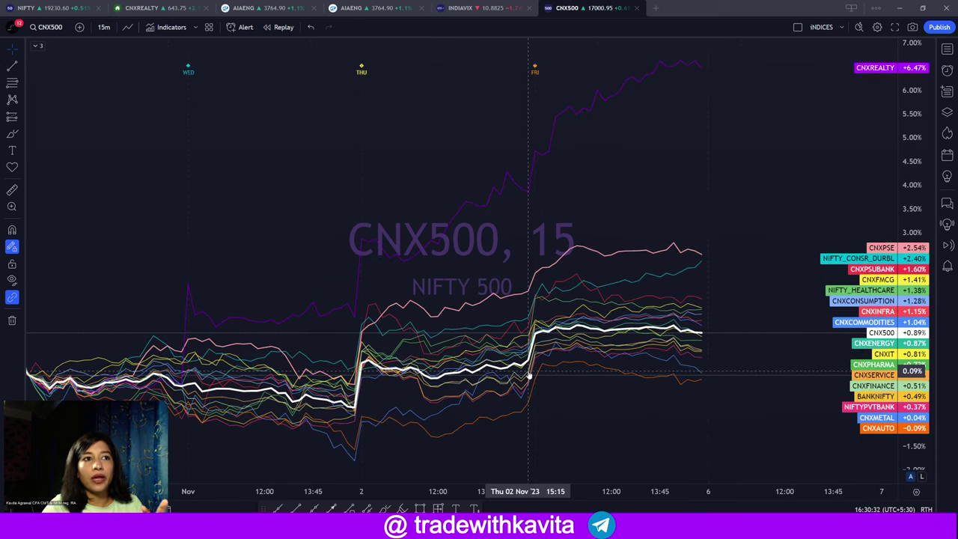
{"action": "scroll", "coordinate": [528, 370], "scroll_direction": "up", "scroll_amount": 2}
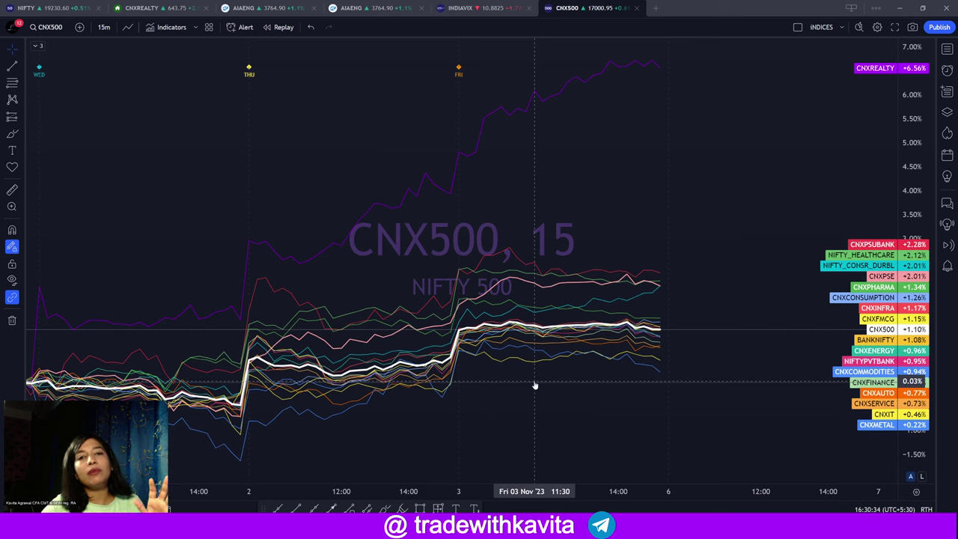
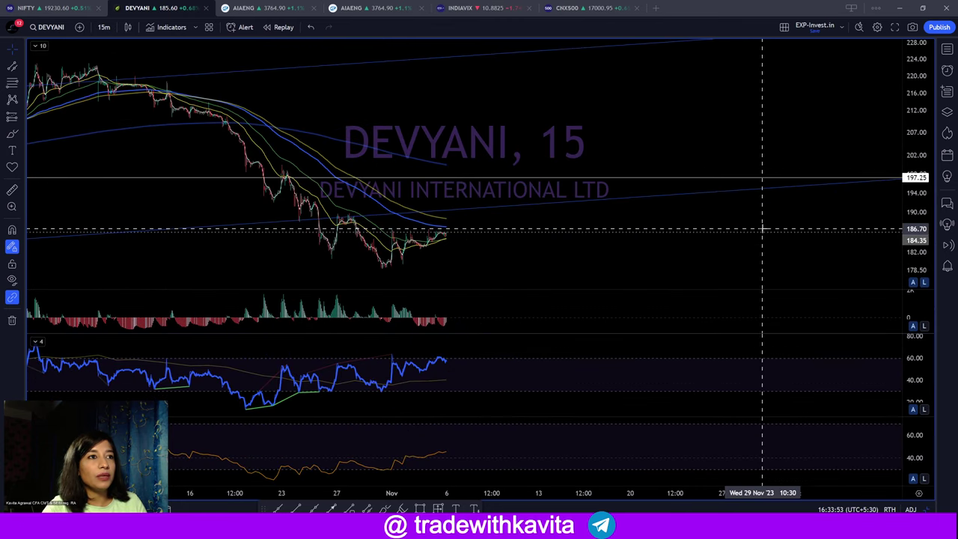
Switch the DEVYANI chart through the 75-minute timeframe to daily and review its full price history
{"action": "type", "text": "75"}
{"action": "key", "text": "Return"}
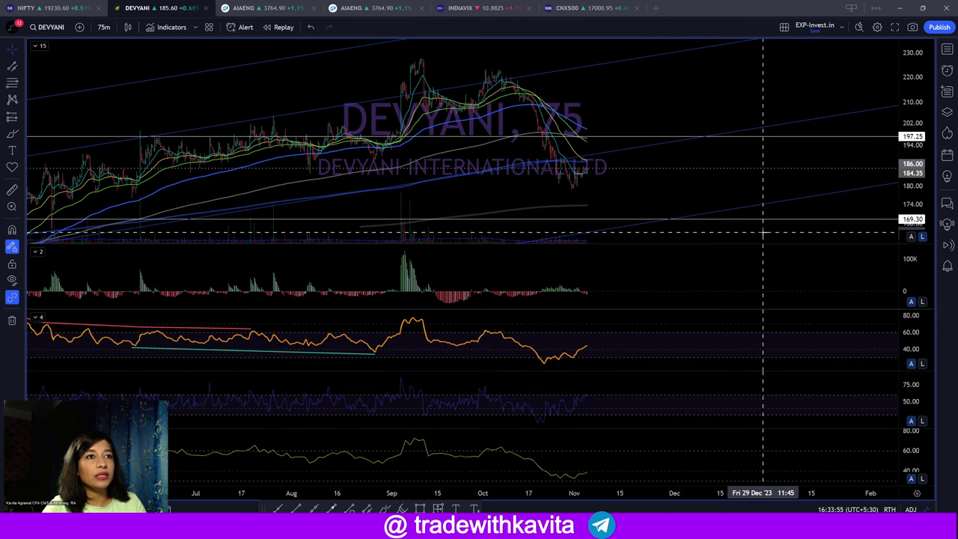
{"action": "type", "text": "D"}
{"action": "key", "text": "Return"}
{"action": "scroll", "coordinate": [762, 233], "scroll_direction": "down", "scroll_amount": 5}
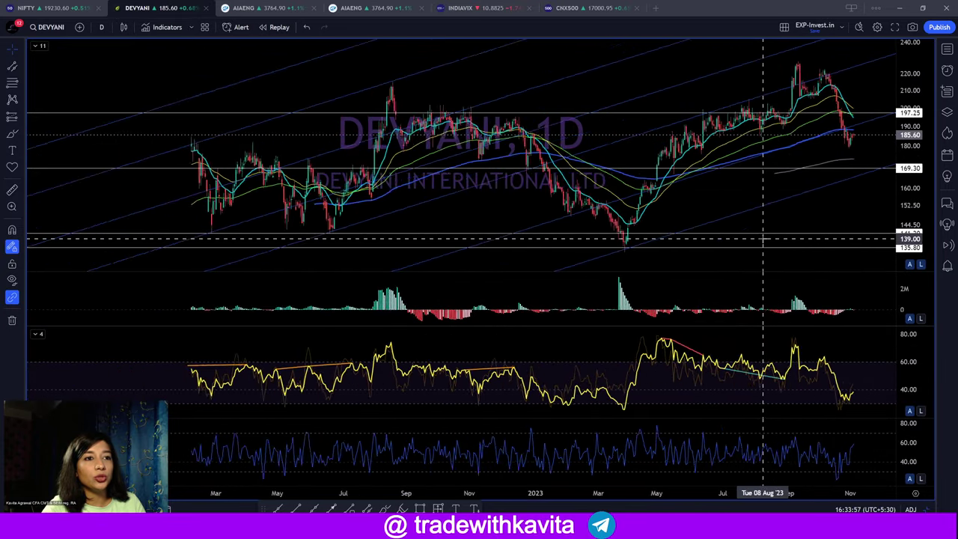
{"action": "scroll", "coordinate": [762, 240], "scroll_direction": "up", "scroll_amount": 5}
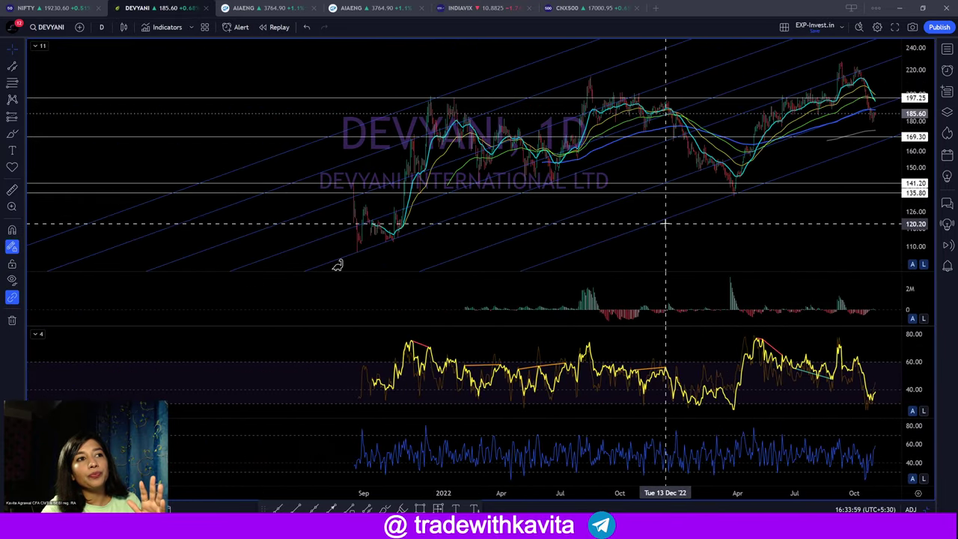
Delete the white horizontal price lines from the daily DEVYANI chart
{"action": "left_click", "coordinate": [771, 199]}
{"action": "key", "text": "Delete"}
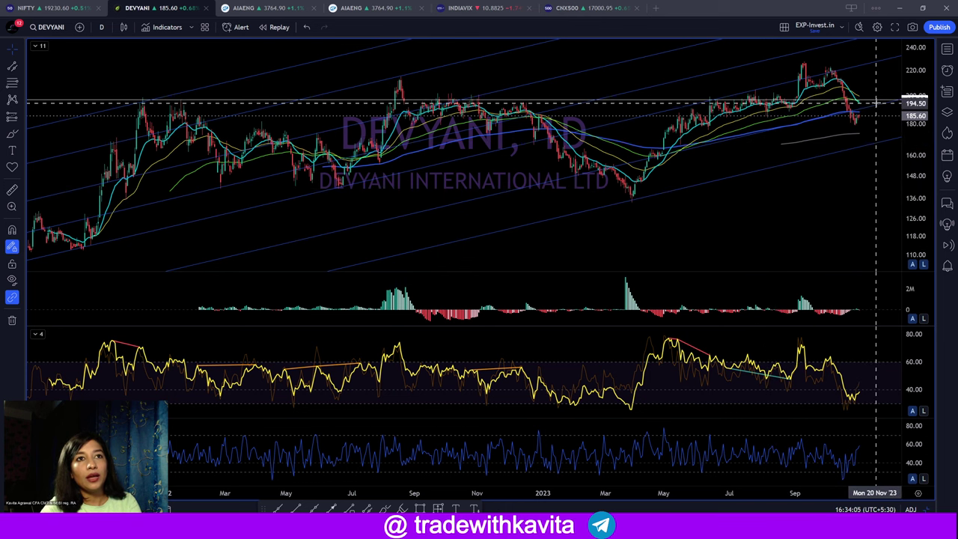
{"action": "scroll", "coordinate": [506, 265], "scroll_direction": "down", "scroll_amount": 5}
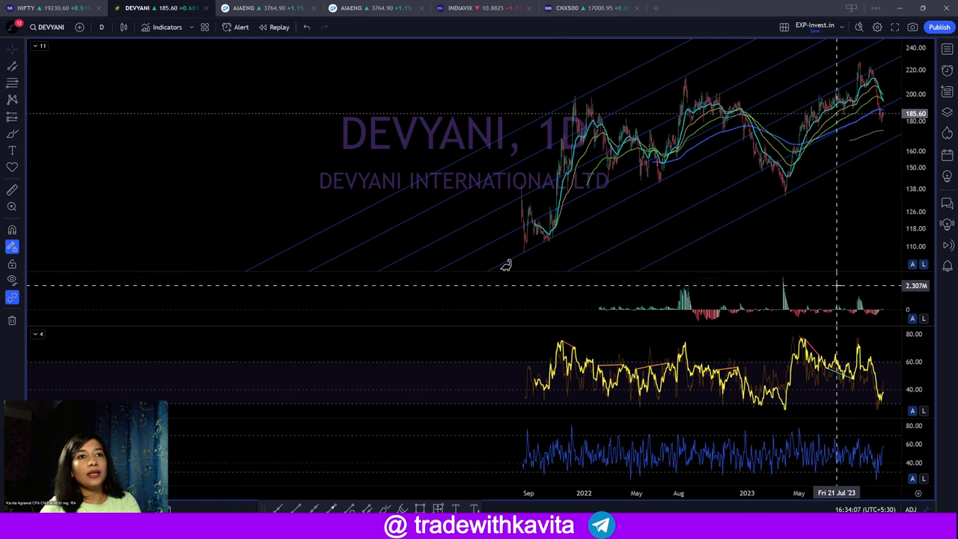
{"action": "scroll", "coordinate": [213, 266], "scroll_direction": "up", "scroll_amount": 3}
{"action": "scroll", "coordinate": [212, 266], "scroll_direction": "up", "scroll_amount": 5}
Measure the daily DEVYANI price move starting near the late September 2023 highs and inspect the latest candles
{"action": "left_click", "coordinate": [638, 71], "text": "shift"}
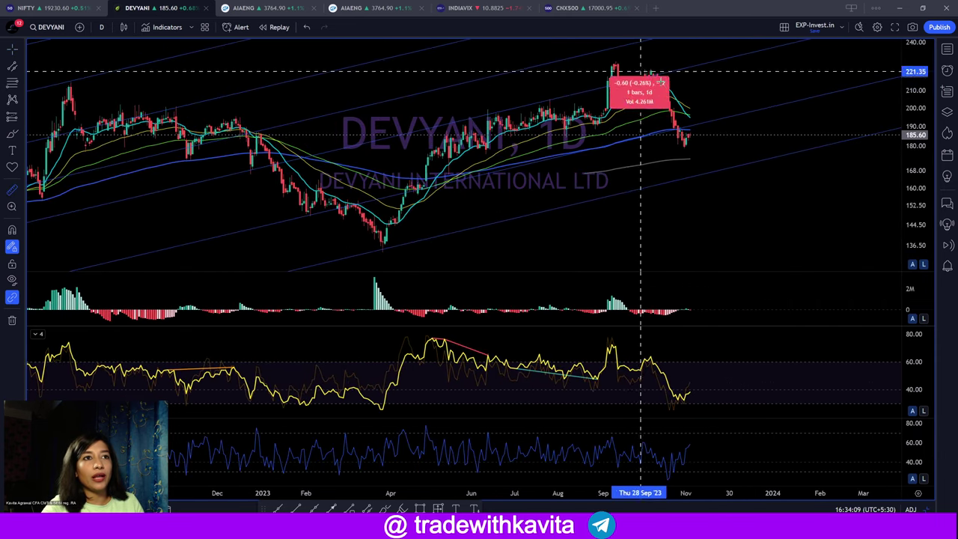
{"action": "left_click", "coordinate": [697, 143]}
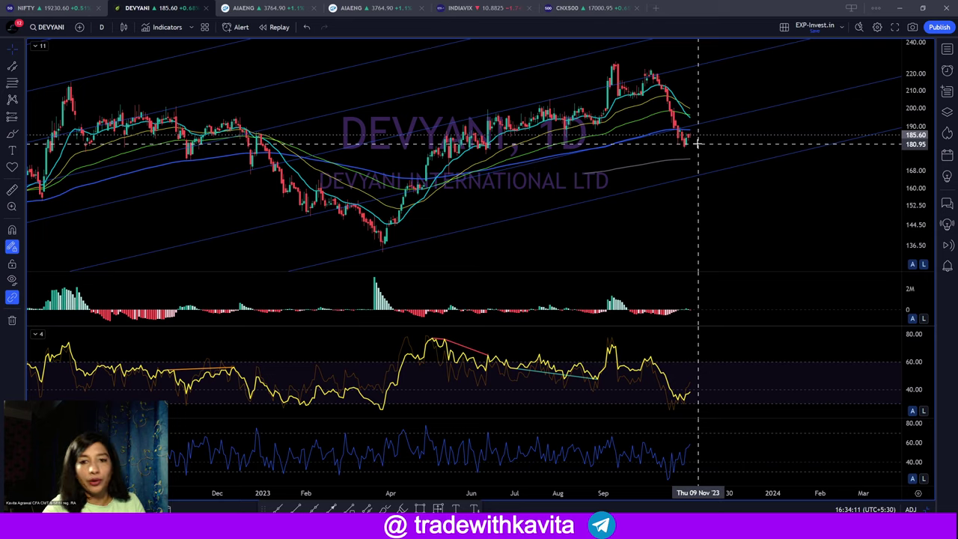
{"action": "scroll", "coordinate": [658, 187], "scroll_direction": "up", "scroll_amount": 3}
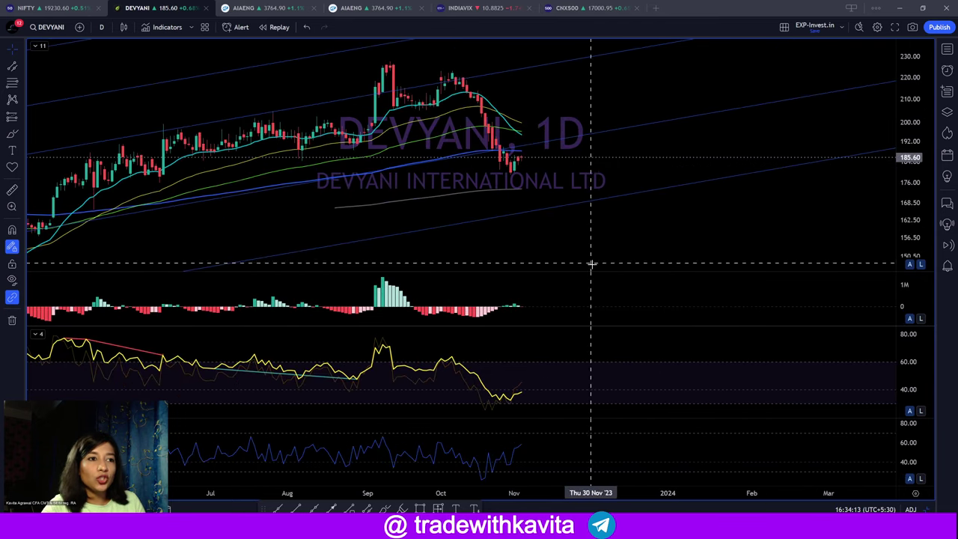
Switch DEVYANI to the 75-minute timeframe and frame the price action from March to November 2023
{"action": "type", "text": "75"}
{"action": "key", "text": "Return"}
{"action": "scroll", "coordinate": [533, 217], "scroll_direction": "down", "scroll_amount": 3}
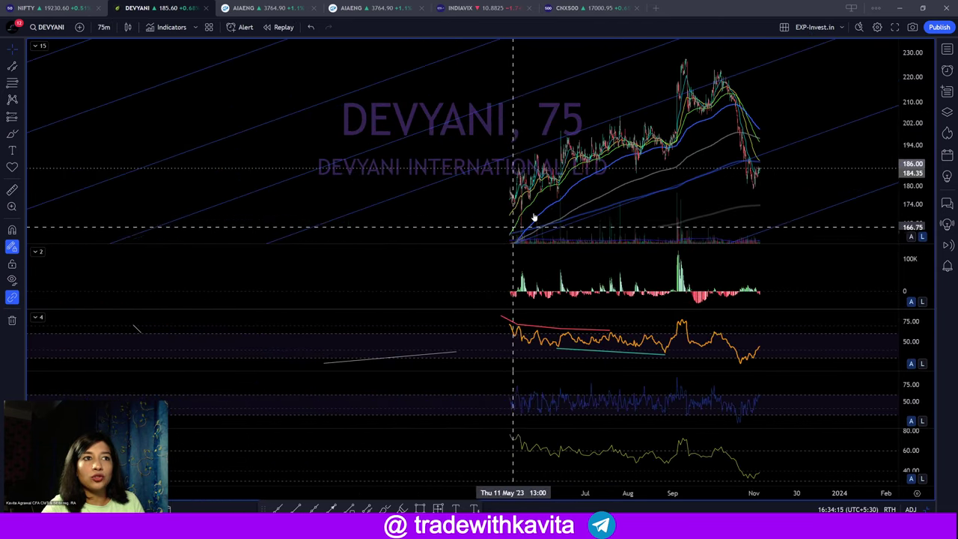
{"action": "scroll", "coordinate": [815, 201], "scroll_direction": "up", "scroll_amount": 5}
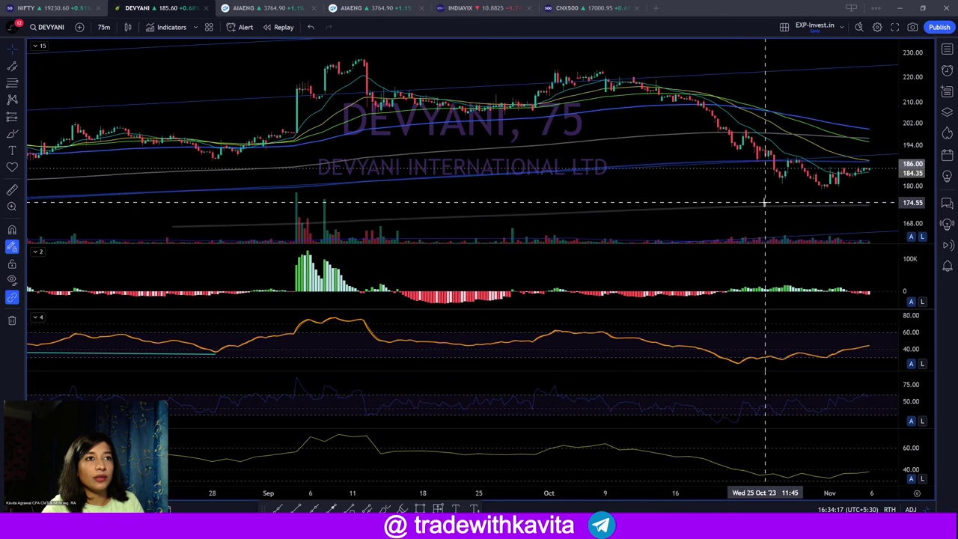
{"action": "scroll", "coordinate": [765, 202], "scroll_direction": "down", "scroll_amount": 5}
{"action": "left_click_drag", "start_coordinate": [770, 197], "coordinate": [679, 154]}
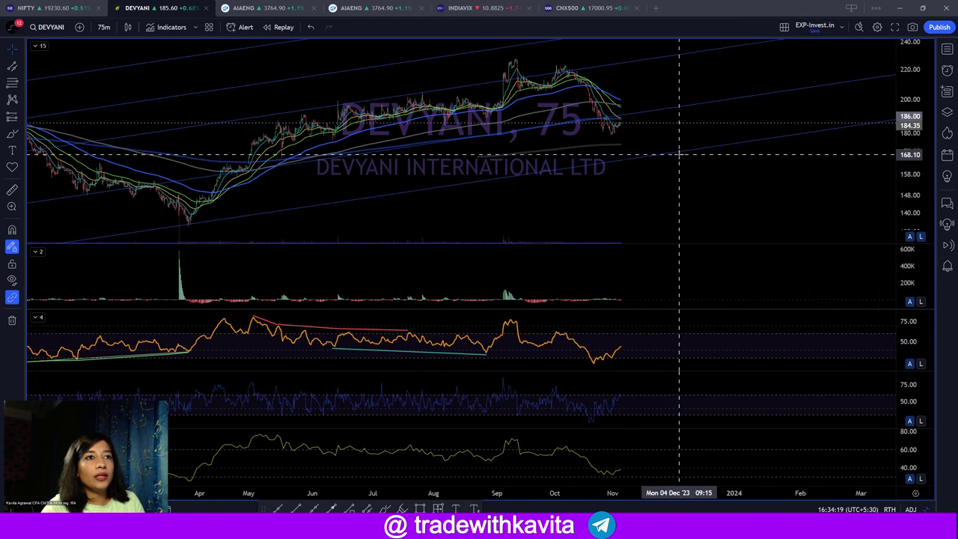
Draw a thin green rectangle zone from about 178.10 to 180.70 across the DEVYANI price chart, extending to 1 January 2024
{"action": "left_click", "coordinate": [420, 509]}
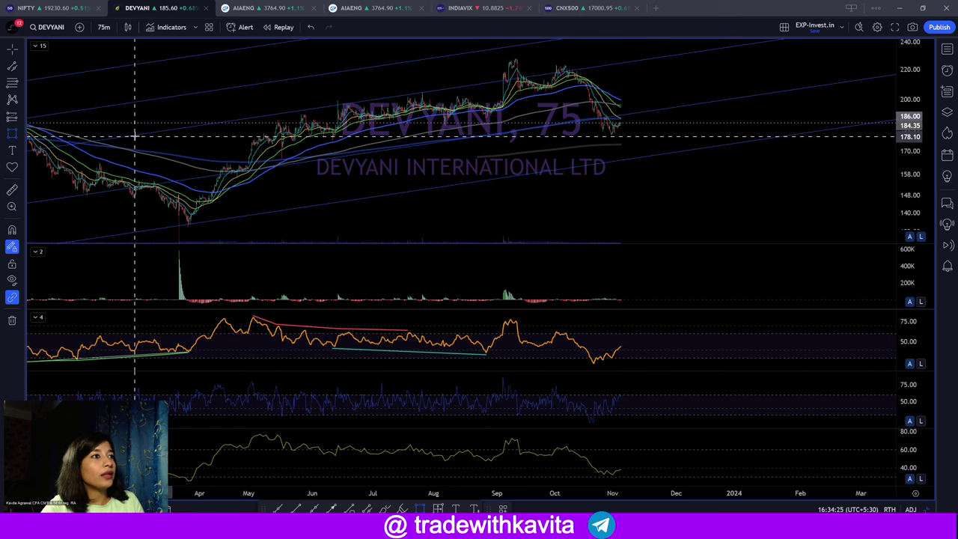
{"action": "left_click_drag", "start_coordinate": [135, 135], "coordinate": [737, 133]}
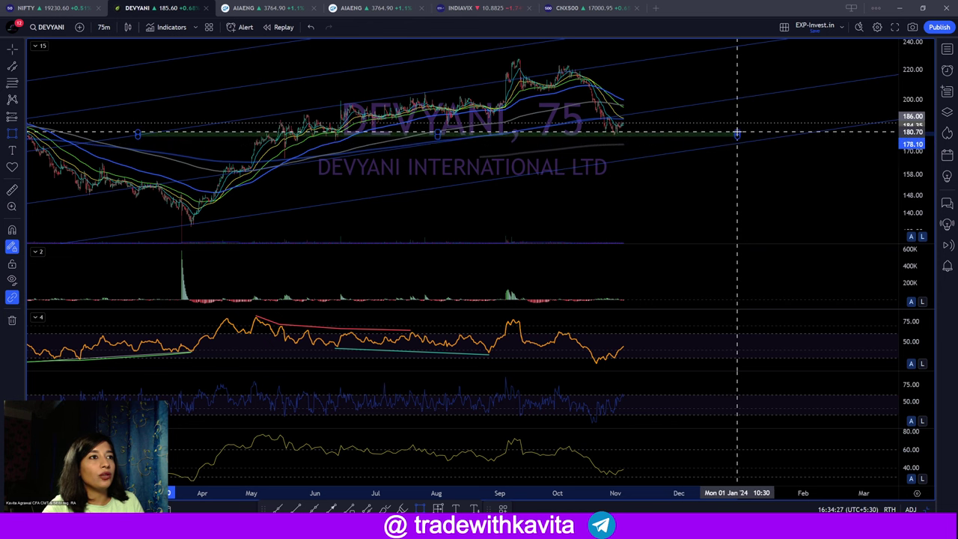
{"action": "left_click", "coordinate": [372, 395]}
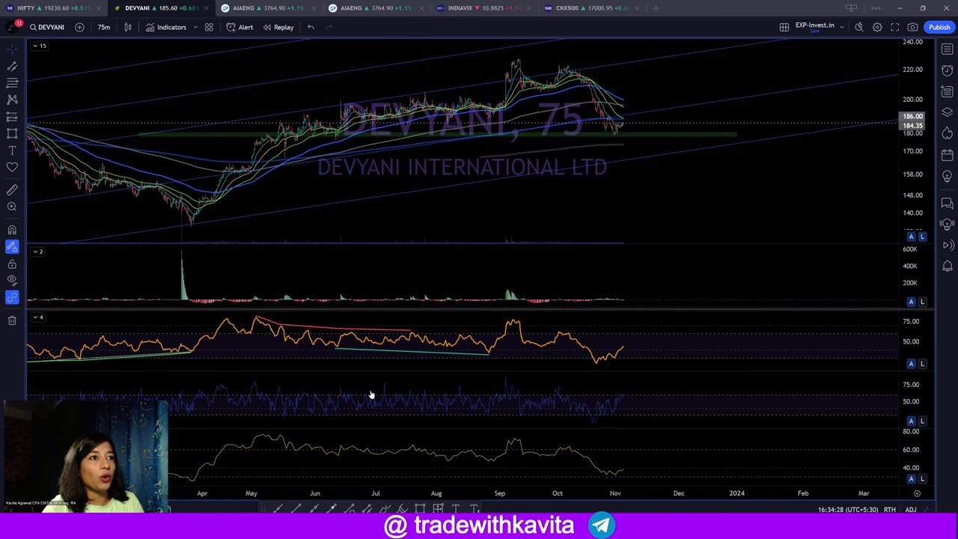
Draw a red horizontal arrow across DEVYANI from 27 April 2023 to 1 March 2024 and lower it to about 171.60
{"action": "left_click", "coordinate": [351, 509]}
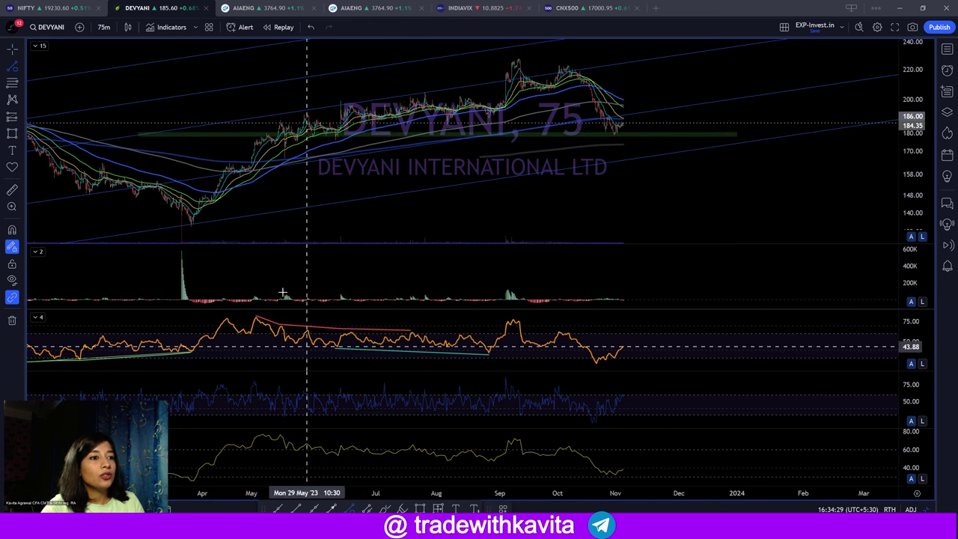
{"action": "left_click", "coordinate": [246, 141]}
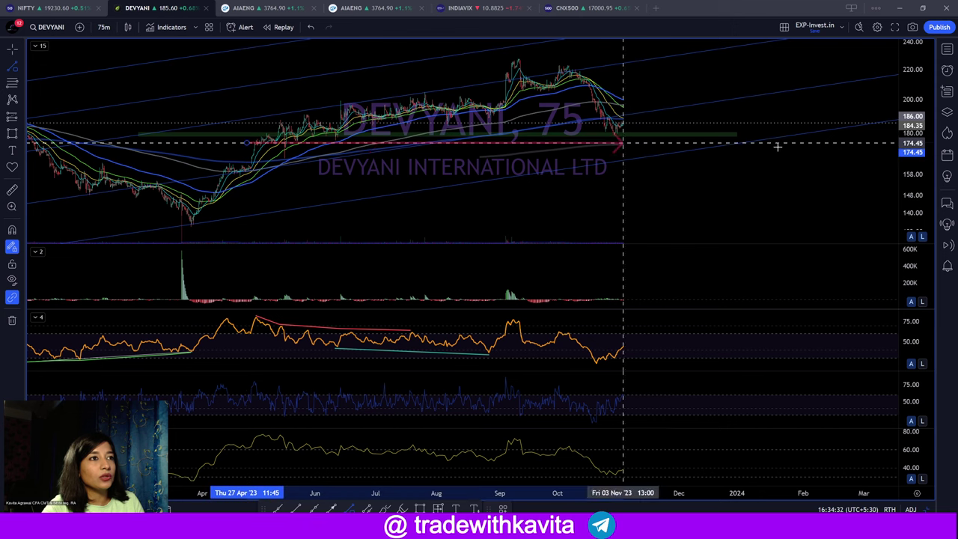
{"action": "left_click", "coordinate": [861, 143]}
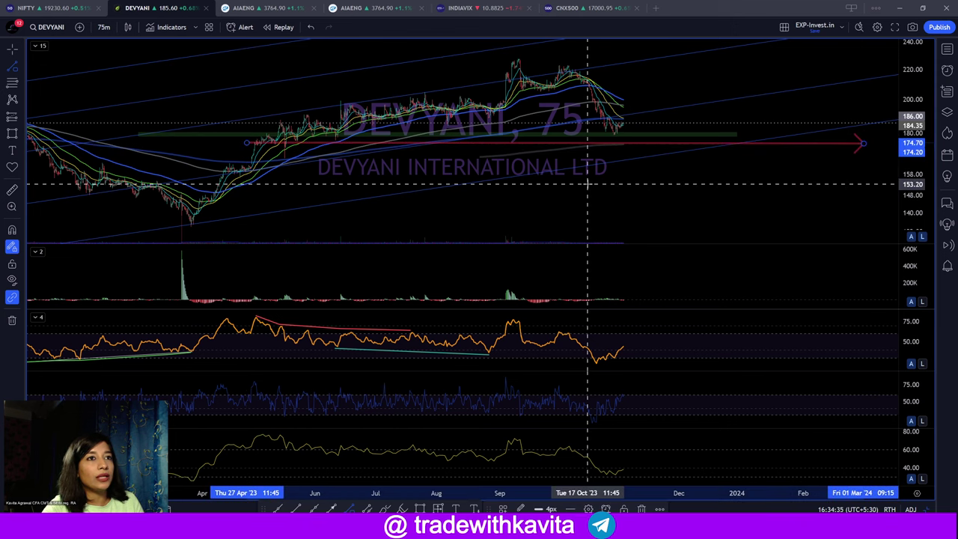
{"action": "scroll", "coordinate": [602, 243], "scroll_direction": "up", "scroll_amount": 3}
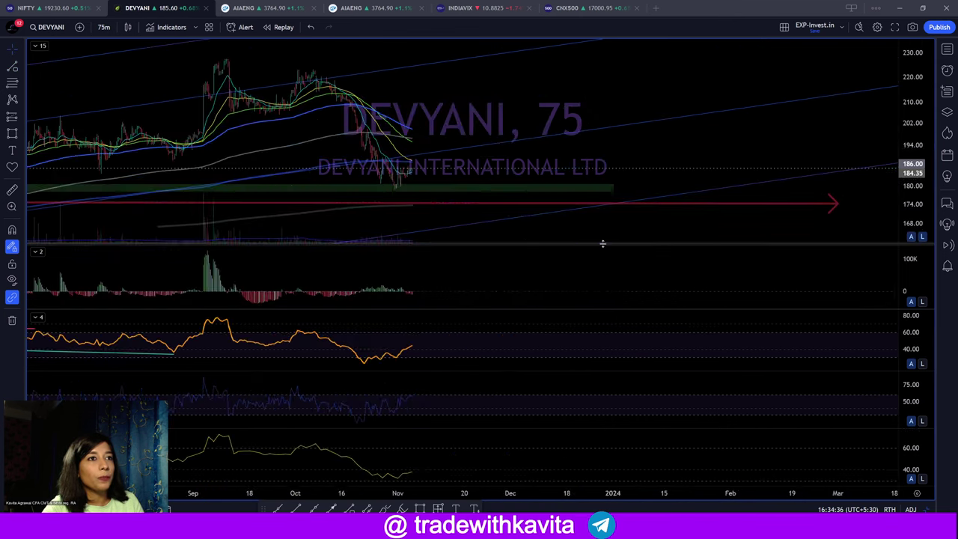
{"action": "left_click_drag", "start_coordinate": [430, 202], "coordinate": [430, 212]}
{"action": "left_click", "coordinate": [410, 209]}
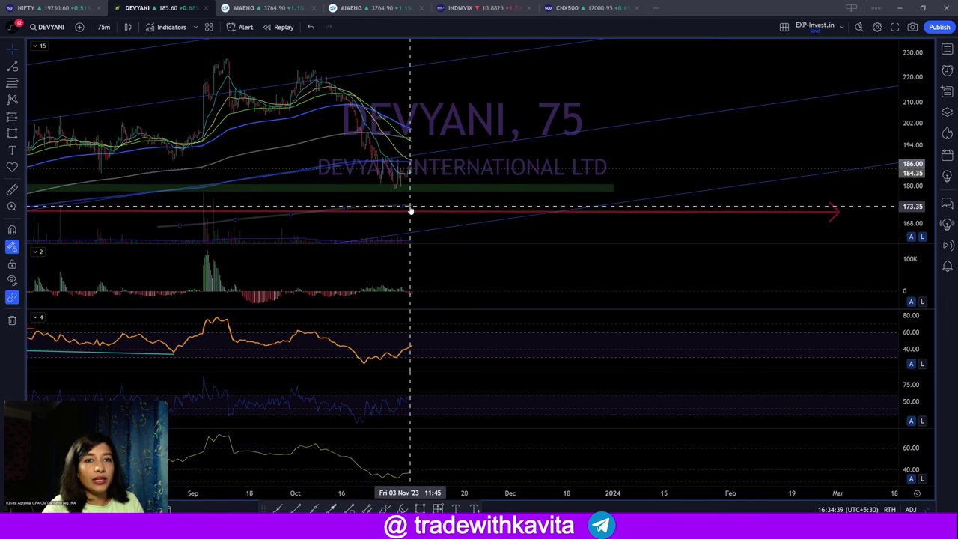
Measure DEVYANI's potential upside from about 186.70, near the latest price, to the September 2023 highs
{"action": "scroll", "coordinate": [411, 210], "scroll_direction": "down", "scroll_amount": 5}
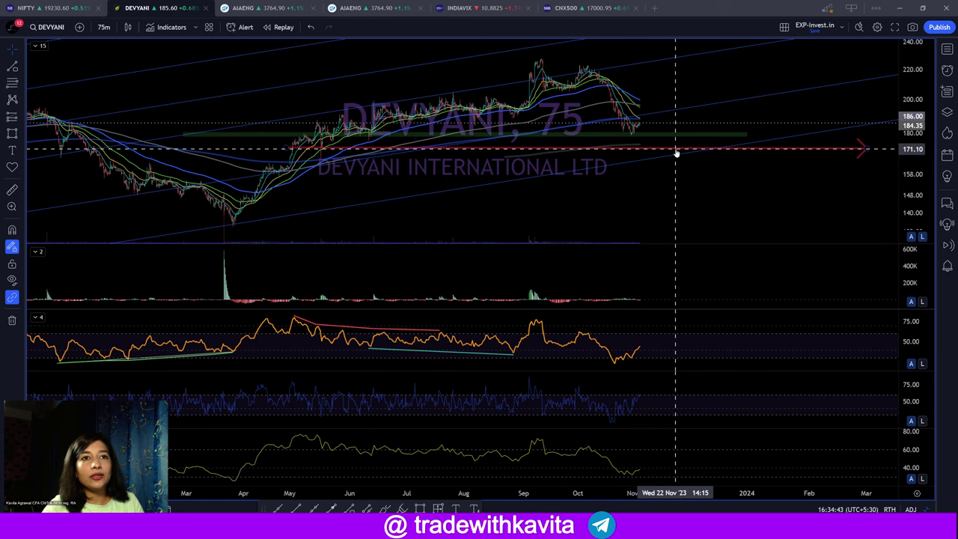
{"action": "scroll", "coordinate": [676, 157], "scroll_direction": "down", "scroll_amount": 3}
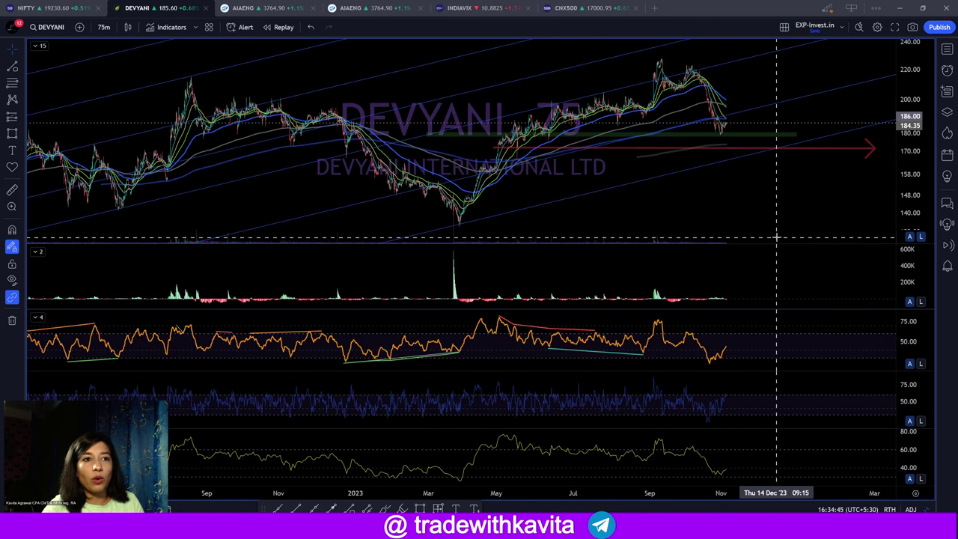
{"action": "scroll", "coordinate": [794, 172], "scroll_direction": "down", "scroll_amount": 3}
{"action": "scroll", "coordinate": [800, 178], "scroll_direction": "up", "scroll_amount": 2}
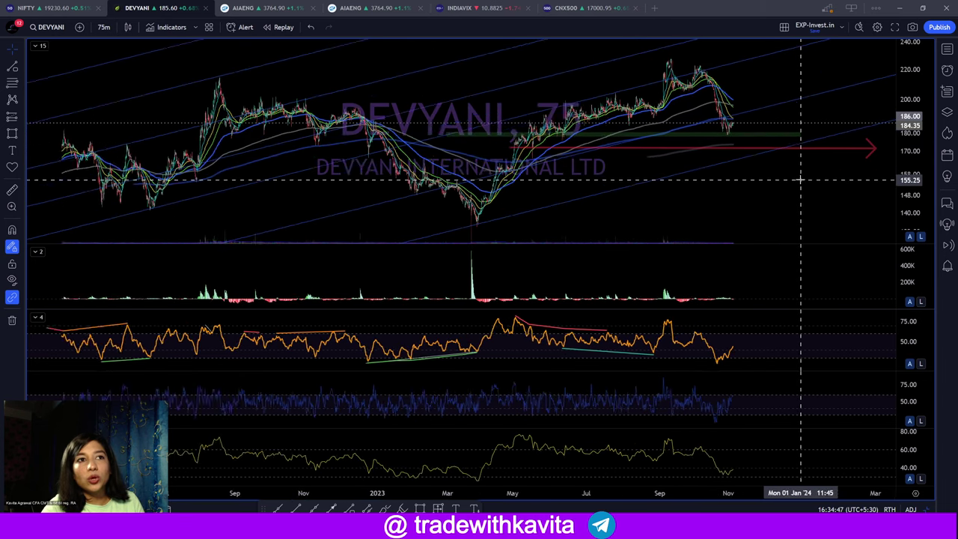
{"action": "scroll", "coordinate": [800, 179], "scroll_direction": "up", "scroll_amount": 1}
{"action": "left_click", "coordinate": [736, 122], "text": "shift"}
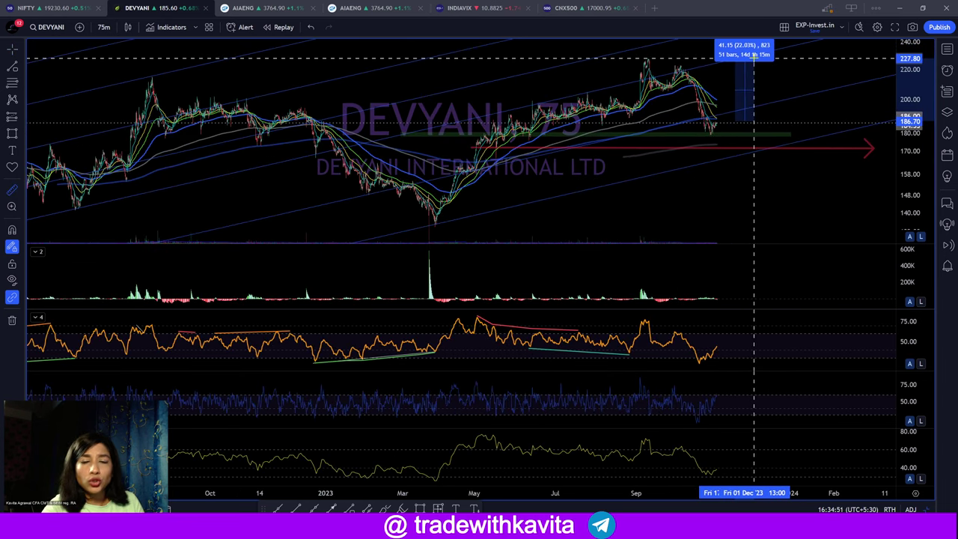
{"action": "scroll", "coordinate": [754, 56], "scroll_direction": "down", "scroll_amount": 4}
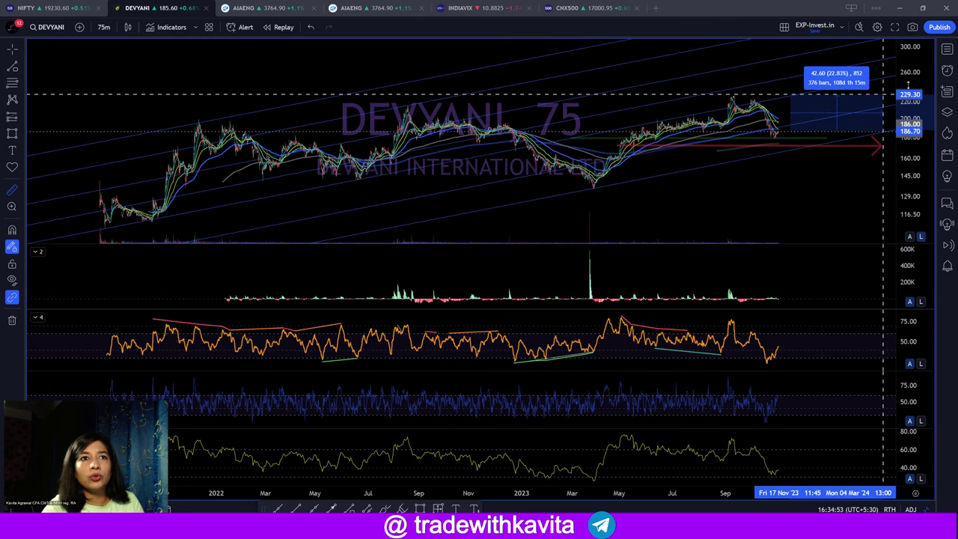
{"action": "left_click", "coordinate": [826, 108]}
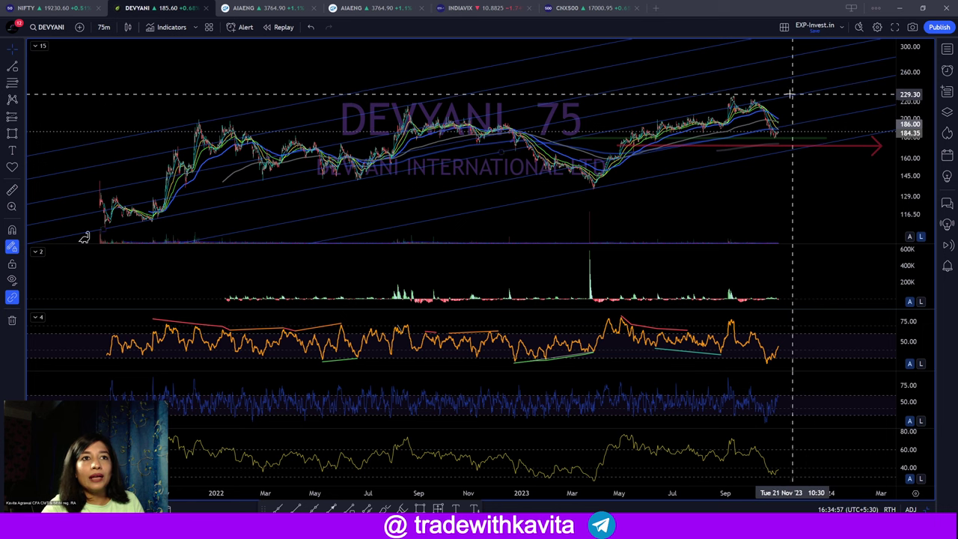
Measure DEVYANI's potential upside again from about 185.25 and inspect recent price action around the green zone and red arrow
{"action": "left_click", "coordinate": [793, 132], "text": "shift"}
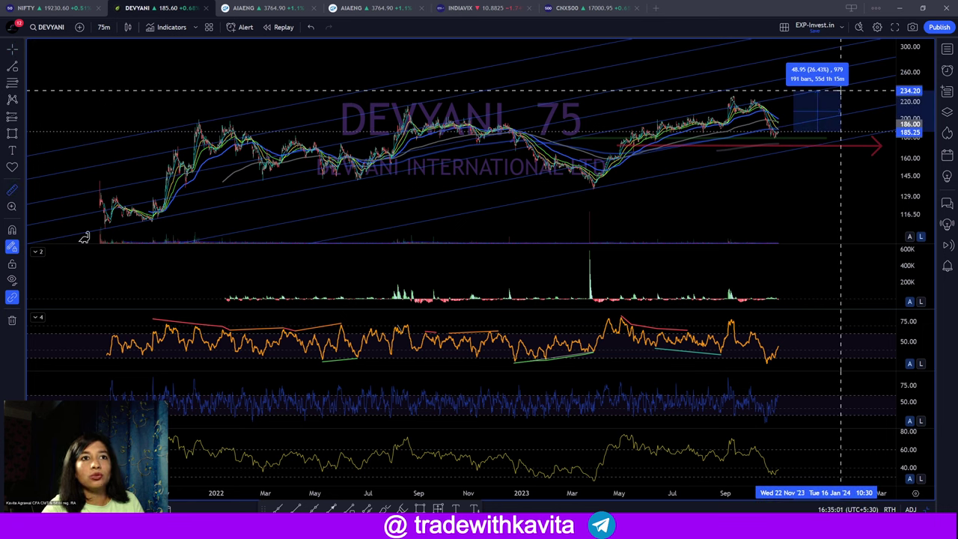
{"action": "left_click", "coordinate": [837, 98]}
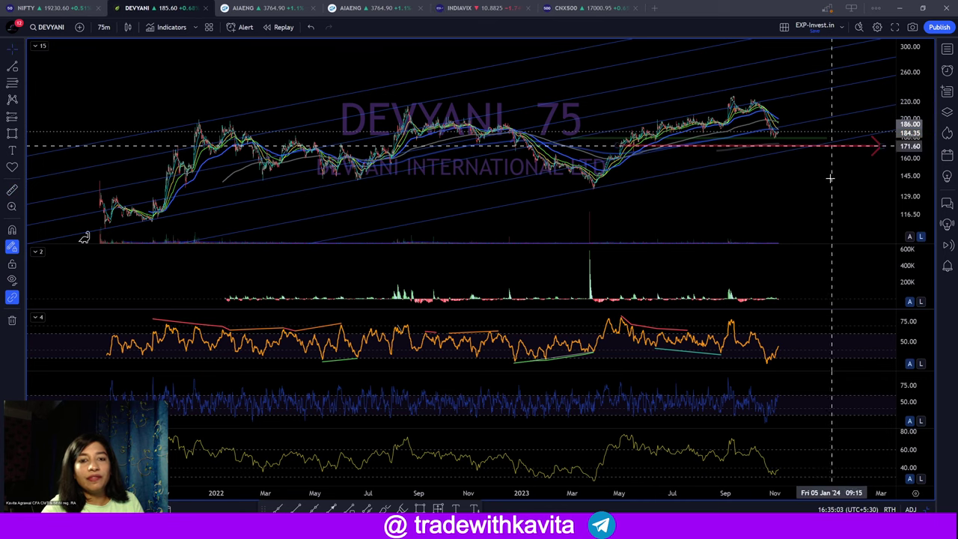
{"action": "scroll", "coordinate": [806, 263], "scroll_direction": "up", "scroll_amount": 5}
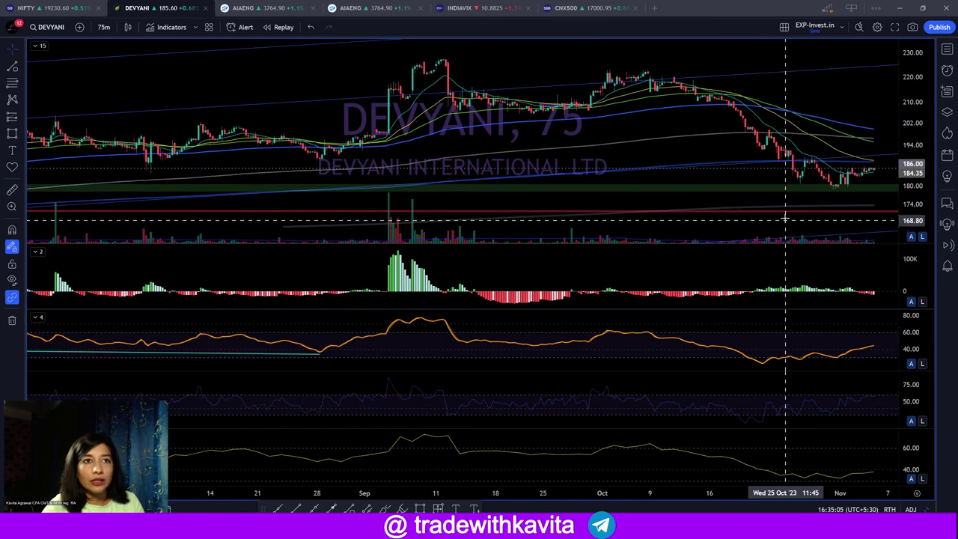
{"action": "scroll", "coordinate": [784, 209], "scroll_direction": "down", "scroll_amount": 3}
{"action": "scroll", "coordinate": [783, 209], "scroll_direction": "down", "scroll_amount": 3}
{"action": "left_click_drag", "start_coordinate": [753, 210], "coordinate": [573, 210]}
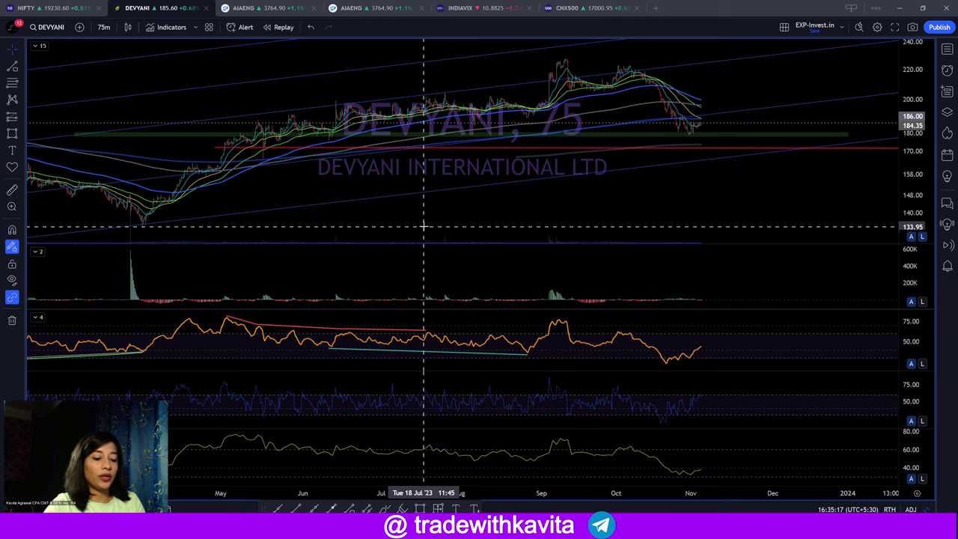
Load the POLYCAB India stock chart and review its 75-minute price history from 2022 to November 2023
{"action": "type", "text": "POLYCAB"}
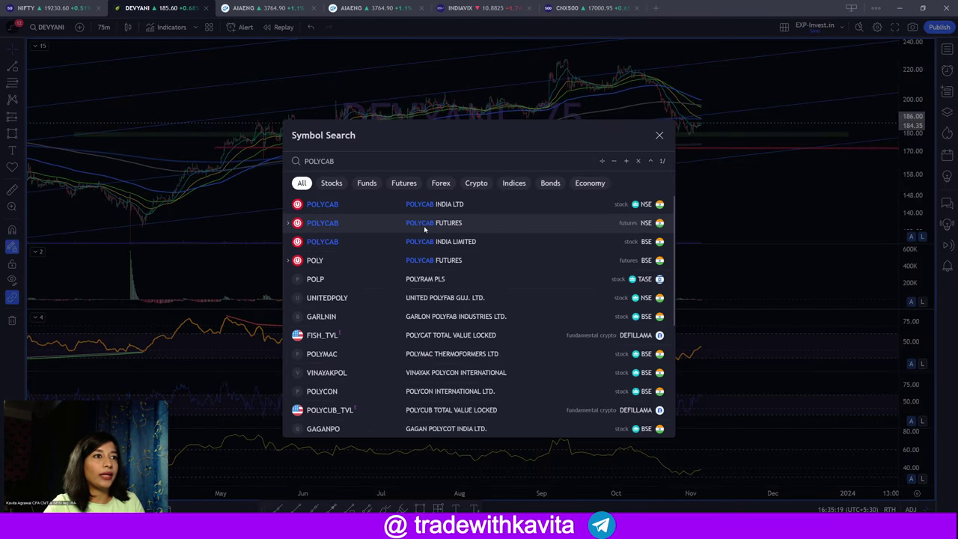
{"action": "key", "text": "Return"}
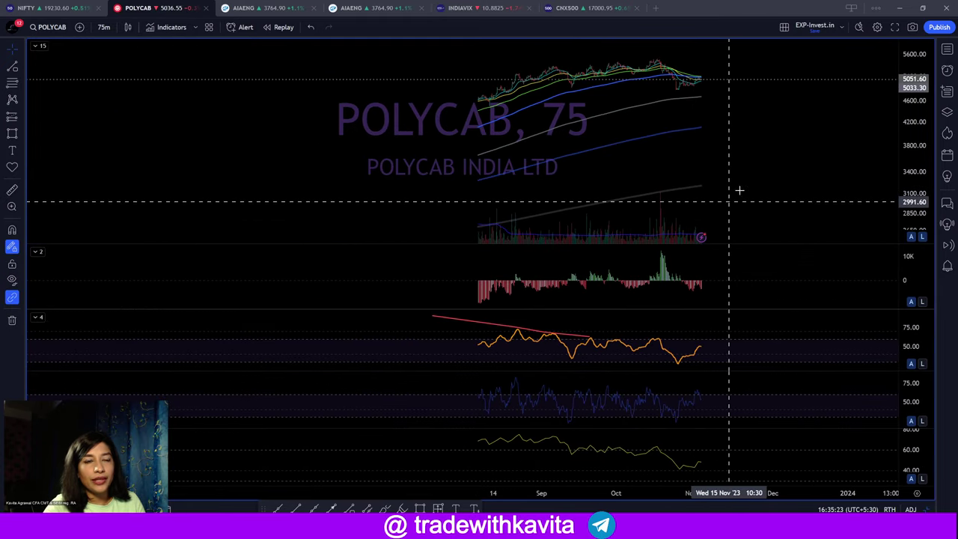
{"action": "scroll", "coordinate": [766, 179], "scroll_direction": "down", "scroll_amount": 5}
{"action": "scroll", "coordinate": [765, 195], "scroll_direction": "up", "scroll_amount": 5}
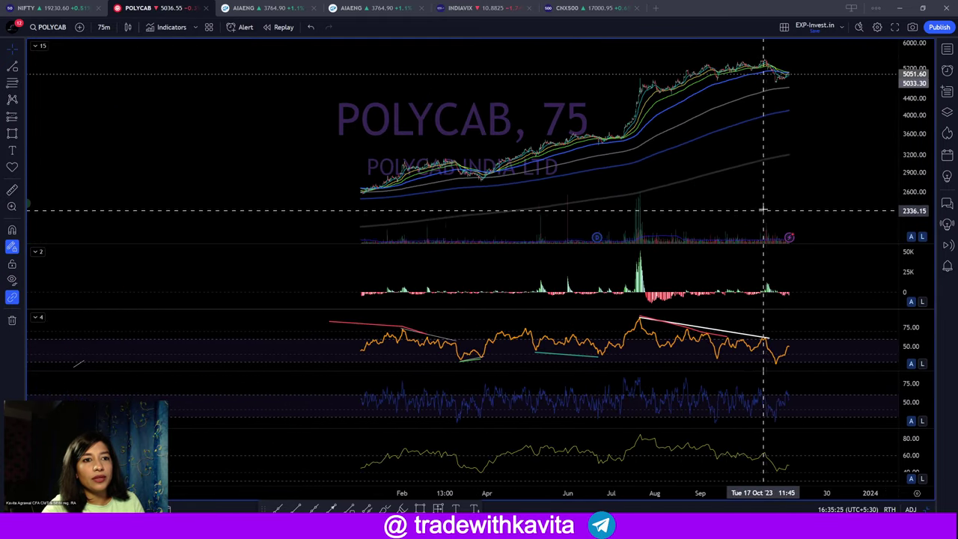
{"action": "scroll", "coordinate": [763, 207], "scroll_direction": "down", "scroll_amount": 5}
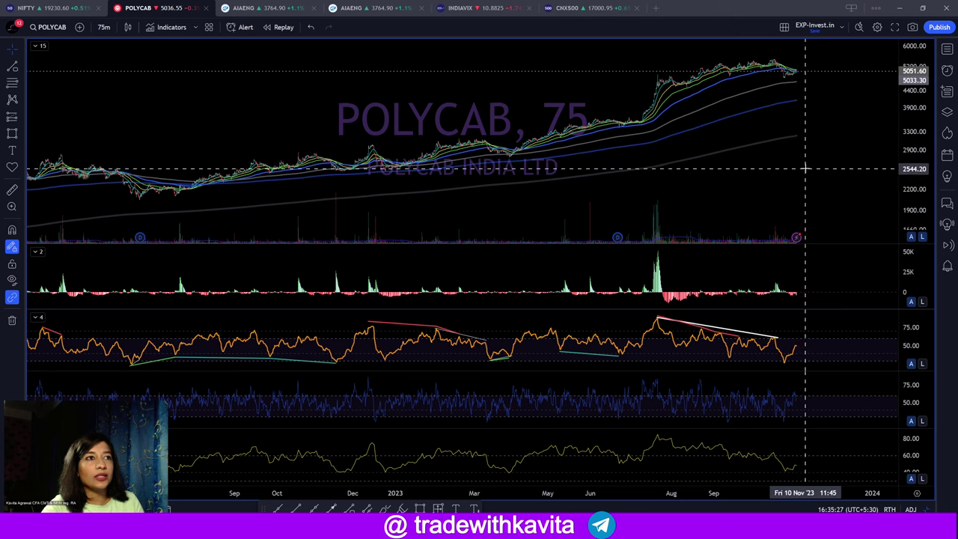
{"action": "scroll", "coordinate": [798, 182], "scroll_direction": "up", "scroll_amount": 2}
Switch POLYCAB to the daily timeframe and draw a descending RSI trend line across the peaks from 19 July to 19 October 2023
{"action": "type", "text": "1D"}
{"action": "key", "text": "Return"}
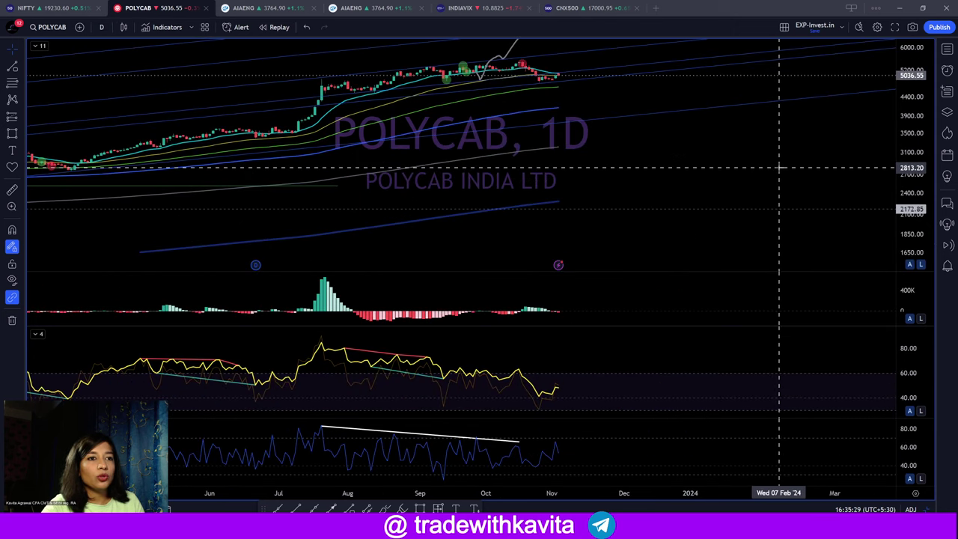
{"action": "left_click", "coordinate": [278, 508]}
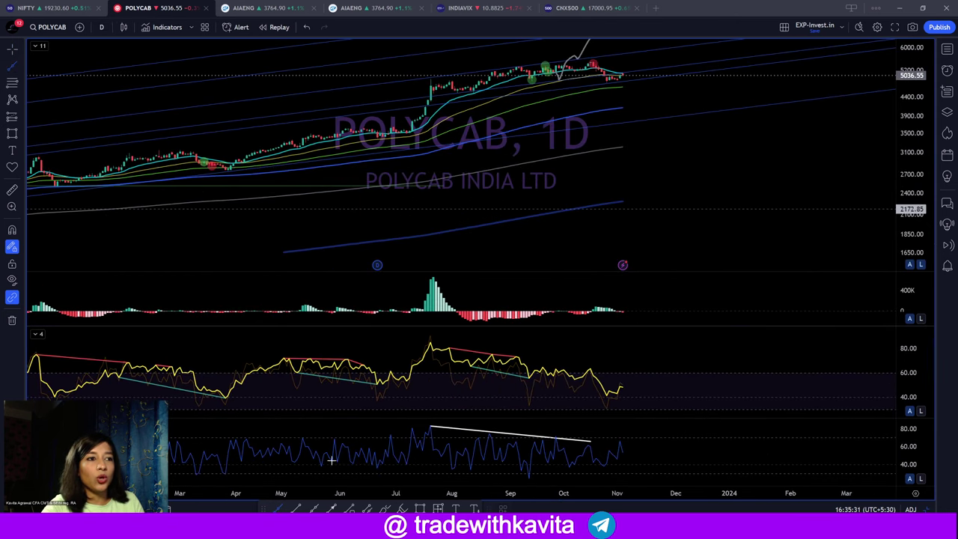
{"action": "left_click", "coordinate": [431, 345]}
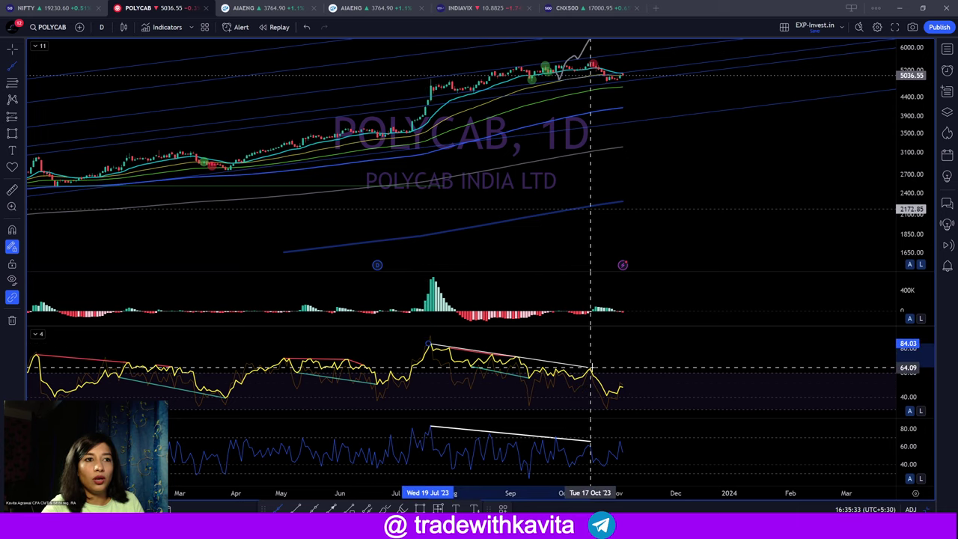
{"action": "left_click", "coordinate": [595, 370]}
{"action": "scroll", "coordinate": [576, 247], "scroll_direction": "up", "scroll_amount": 5}
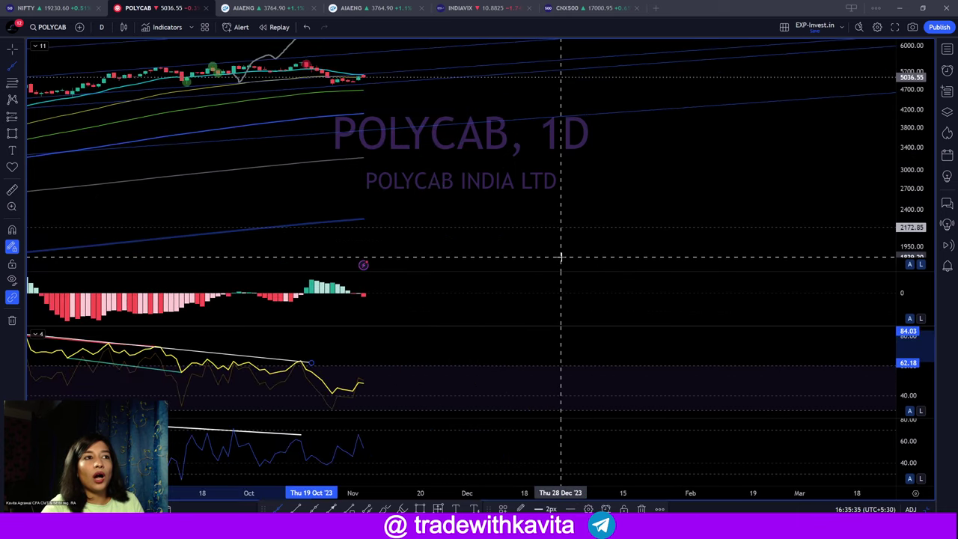
Switch POLYCAB back to the 75-minute timeframe and expand the price scale around the August to November 2023 candles
{"action": "type", "text": "75"}
{"action": "key", "text": "Return"}
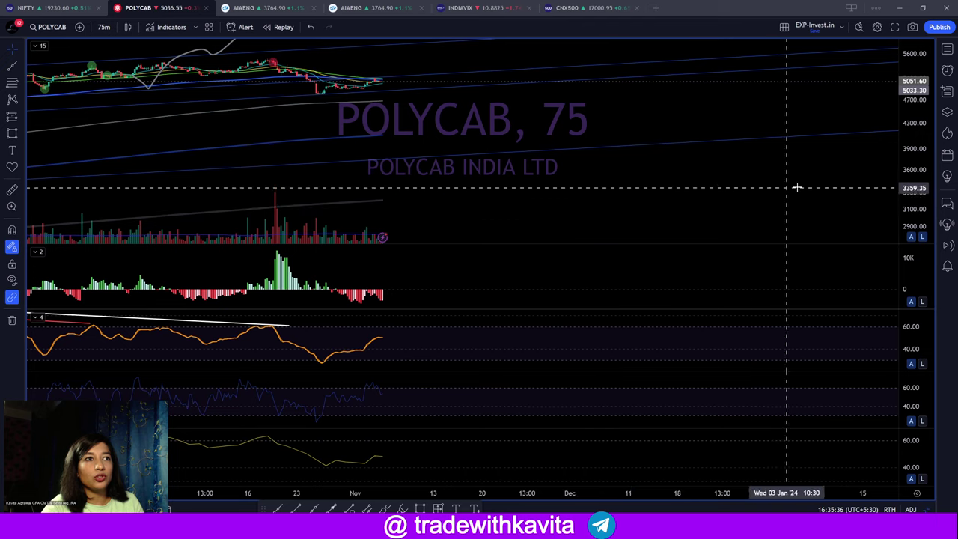
{"action": "left_click_drag", "start_coordinate": [599, 103], "coordinate": [727, 306]}
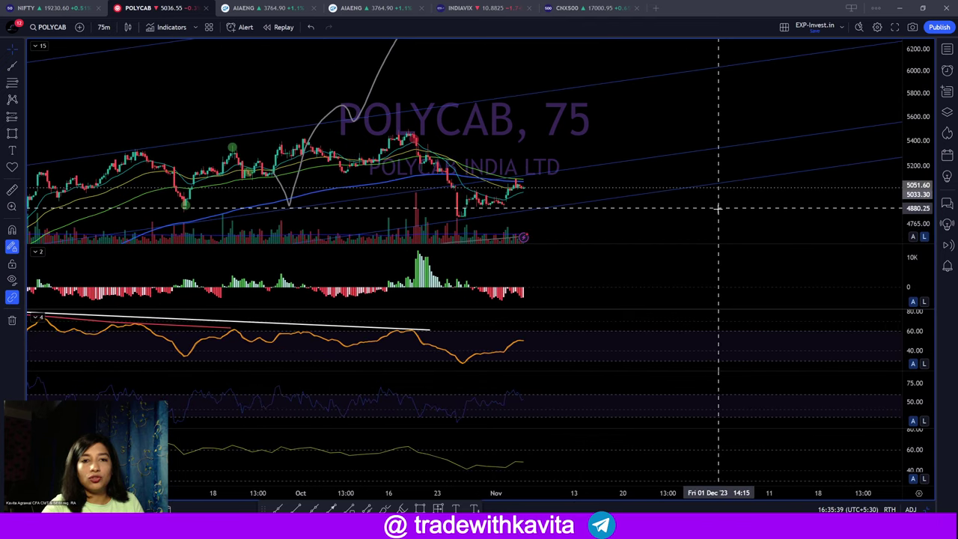
{"action": "scroll", "coordinate": [644, 242], "scroll_direction": "down", "scroll_amount": 5}
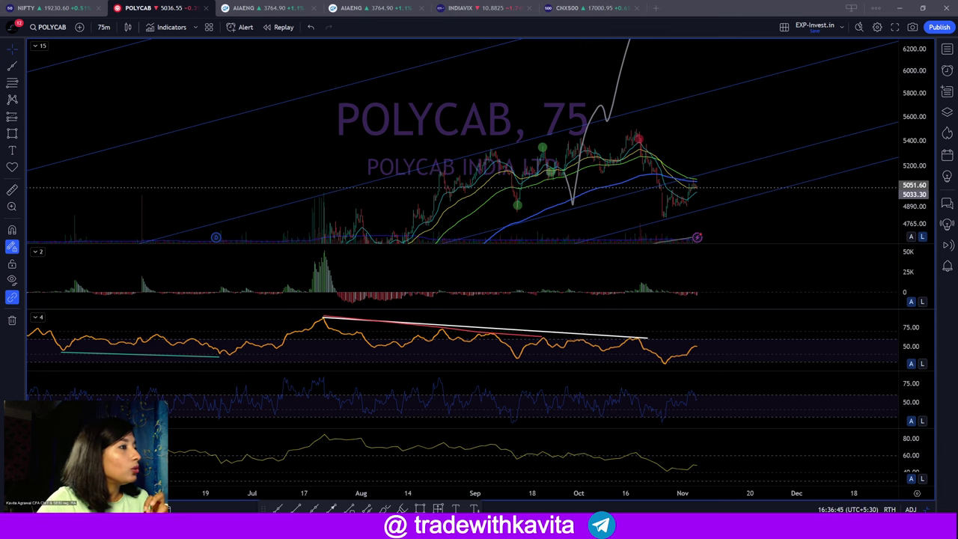
Load the GODREJPROP stock chart on the 75-minute timeframe, framing the price action from August to November 2023
{"action": "type", "text": "GO"}
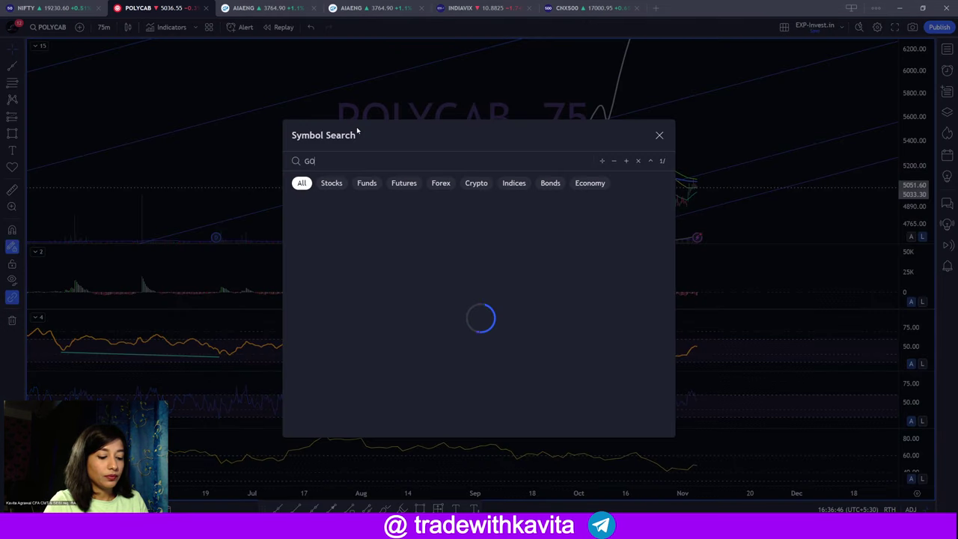
{"action": "type", "text": "DREJPROP"}
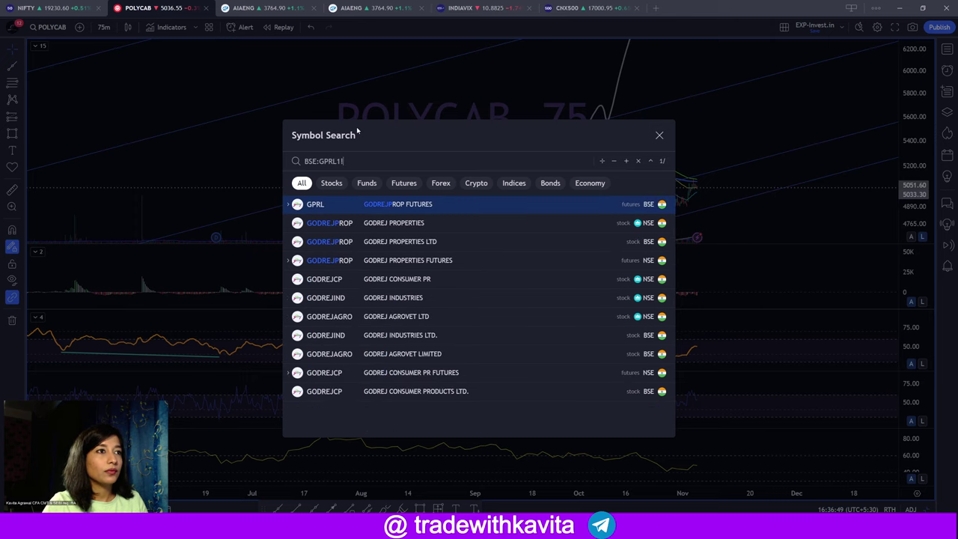
{"action": "key", "text": "Return"}
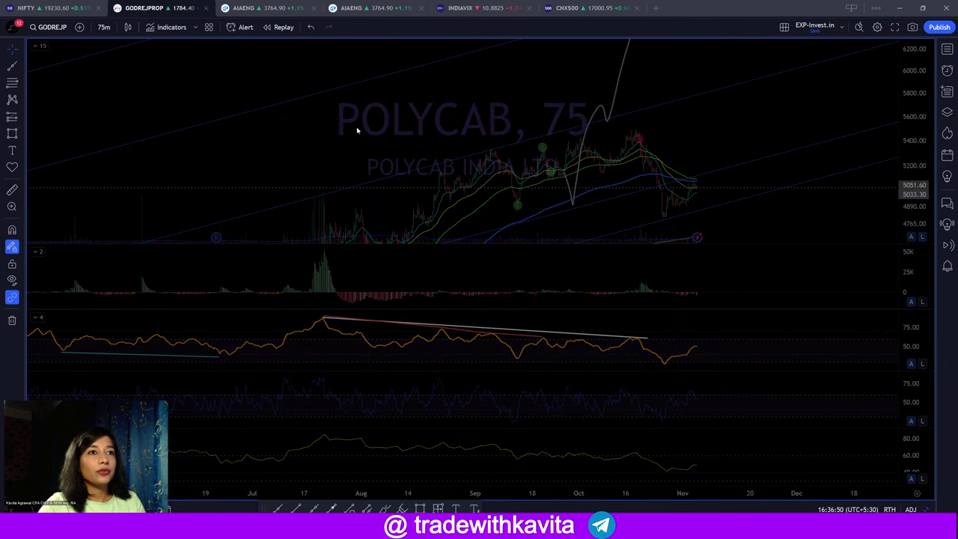
{"action": "scroll", "coordinate": [710, 196], "scroll_direction": "up", "scroll_amount": 8}
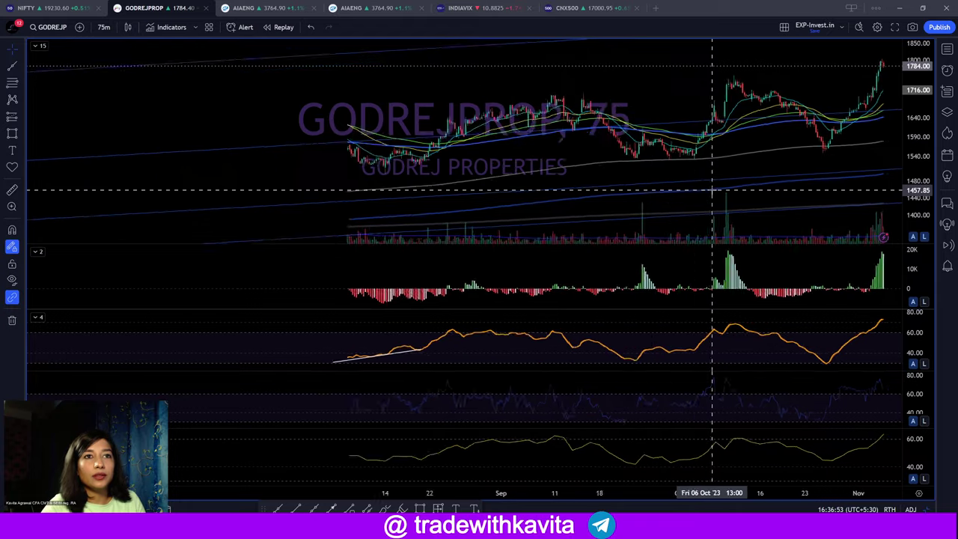
Measure the GODREJPROP rally from the 26 October 2023 low to the 3 November 2023 high
{"action": "left_click_drag", "start_coordinate": [711, 198], "coordinate": [670, 65]}
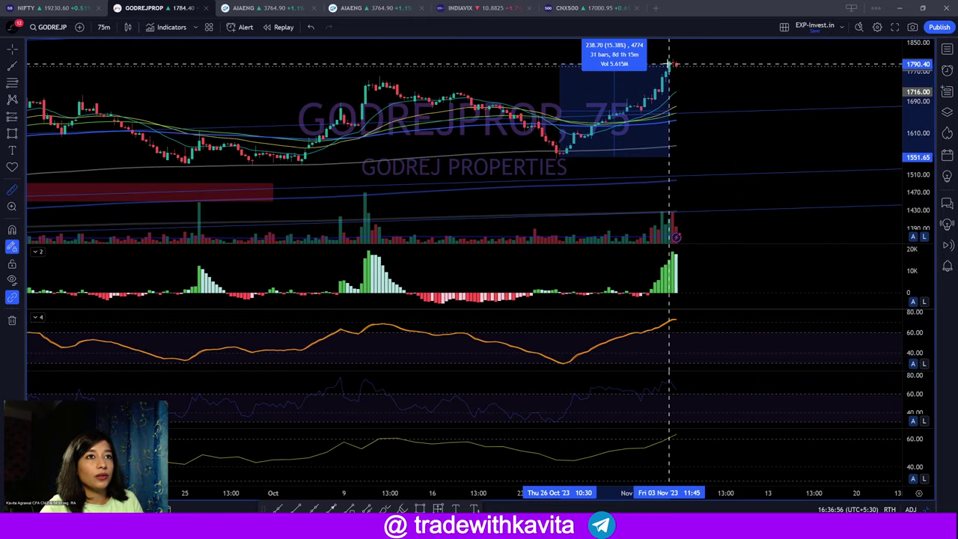
{"action": "left_click", "coordinate": [669, 64]}
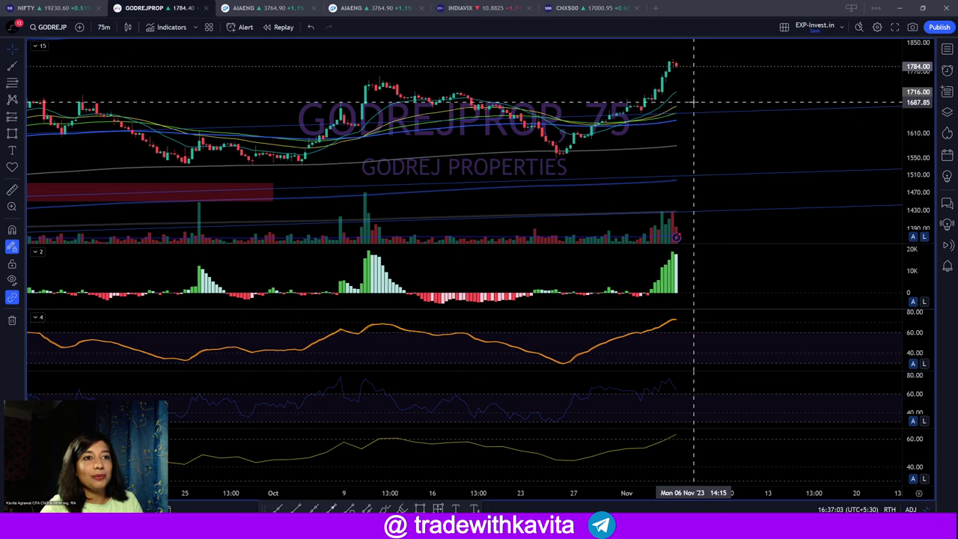
{"action": "scroll", "coordinate": [659, 146], "scroll_direction": "down", "scroll_amount": 5}
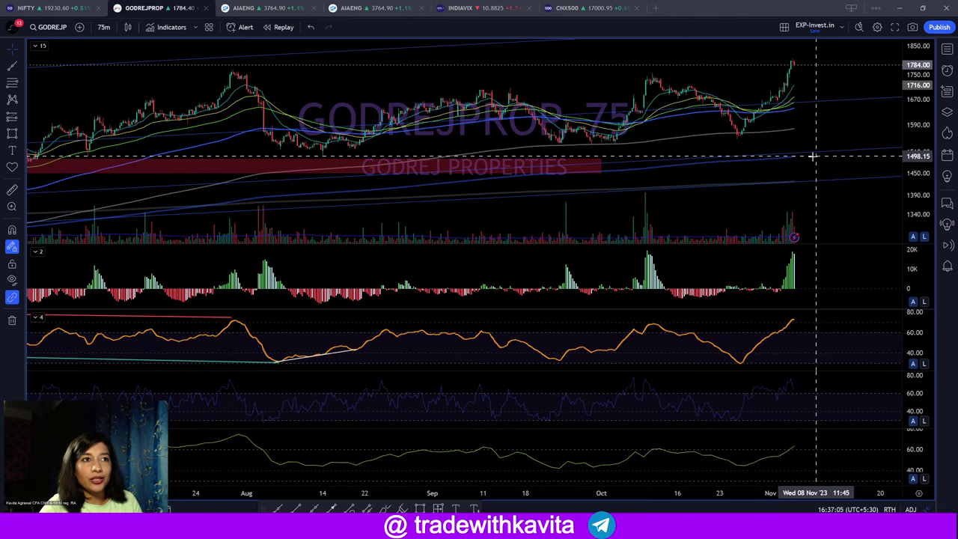
Switch GODREJPROP to the daily timeframe and frame the candles from March to November 2023
{"action": "type", "text": "1D"}
{"action": "key", "text": "Return"}
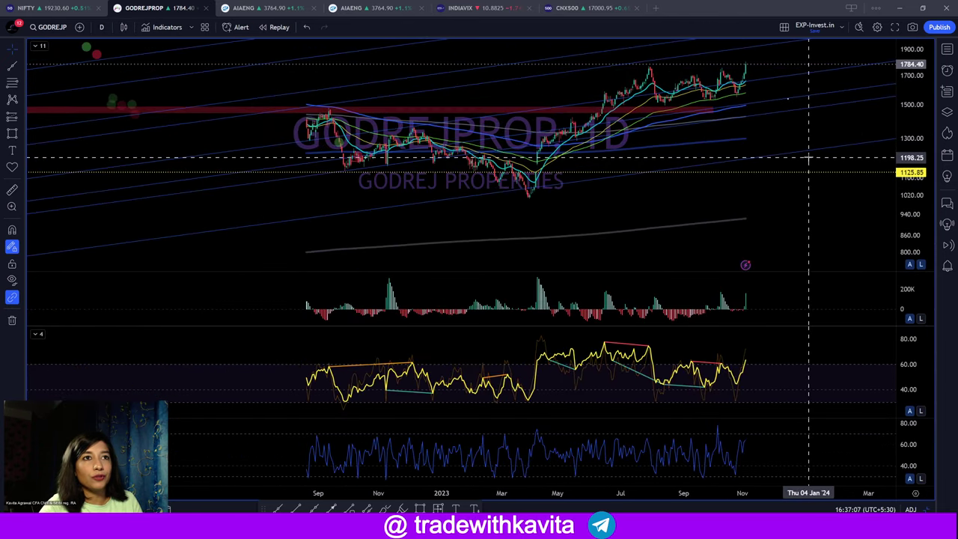
{"action": "scroll", "coordinate": [779, 135], "scroll_direction": "up", "scroll_amount": 4}
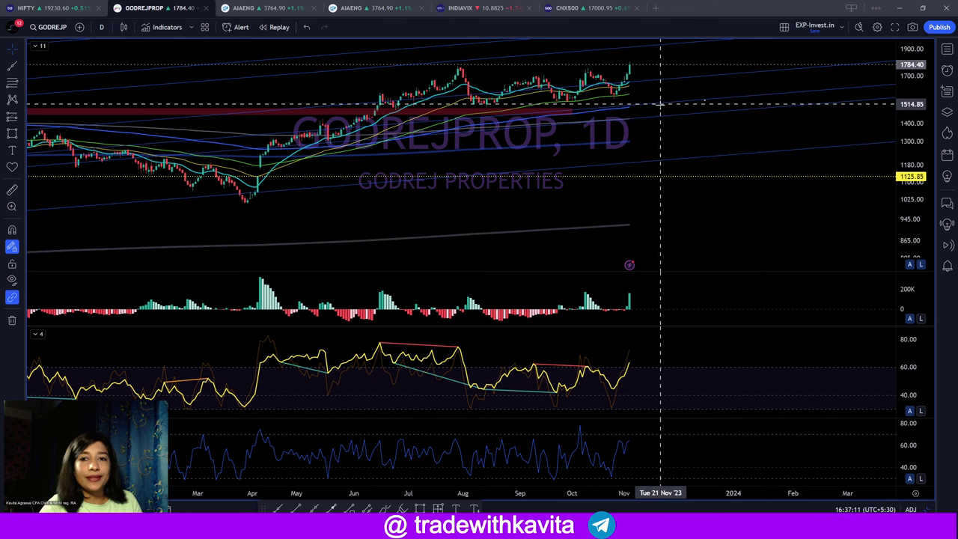
Step GODREJPROP down through the 75-minute to the 15-minute timeframe and examine the price swings from July to November 2023
{"action": "type", "text": "75"}
{"action": "key", "text": "Return"}
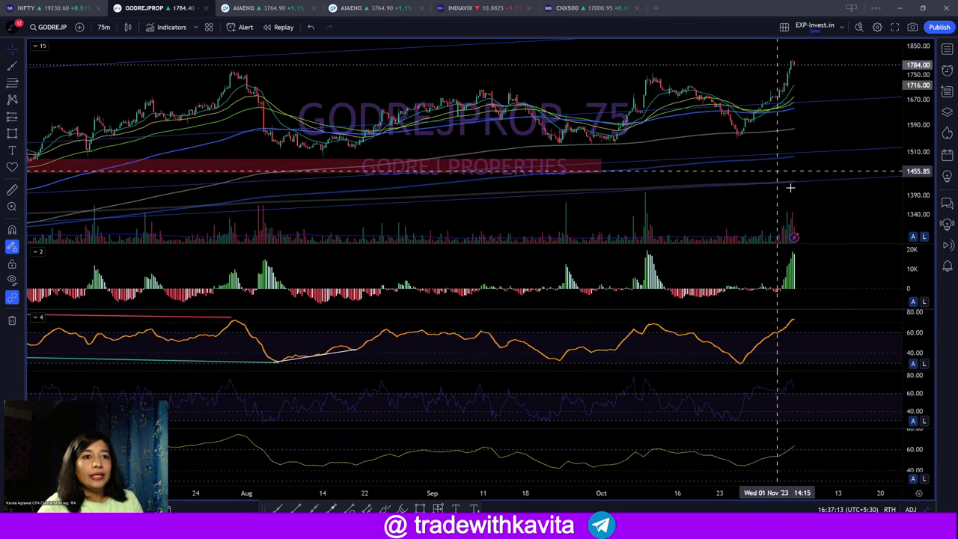
{"action": "type", "text": "15"}
{"action": "key", "text": "Return"}
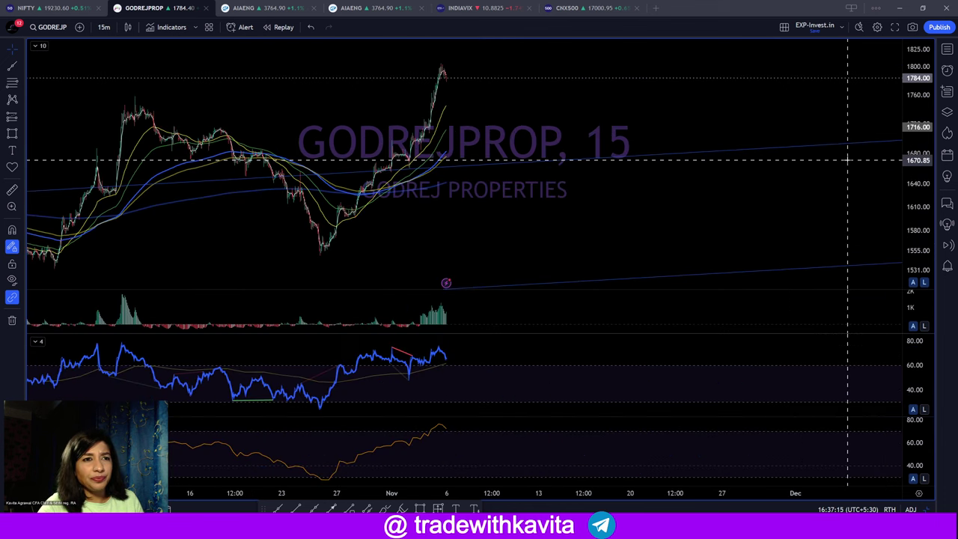
{"action": "scroll", "coordinate": [848, 160], "scroll_direction": "down", "scroll_amount": 5}
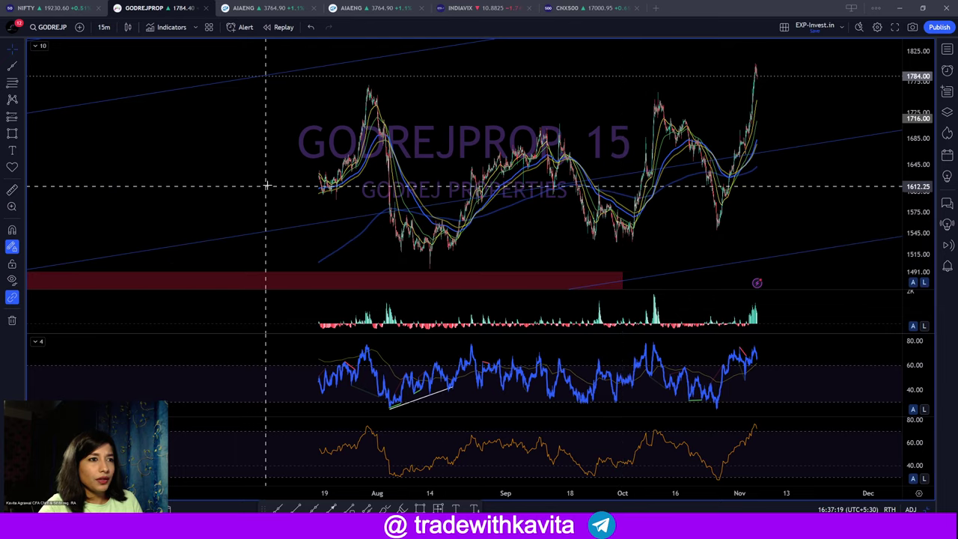
{"action": "left_click_drag", "start_coordinate": [316, 231], "coordinate": [276, 190]}
{"action": "scroll", "coordinate": [613, 188], "scroll_direction": "up", "scroll_amount": 5}
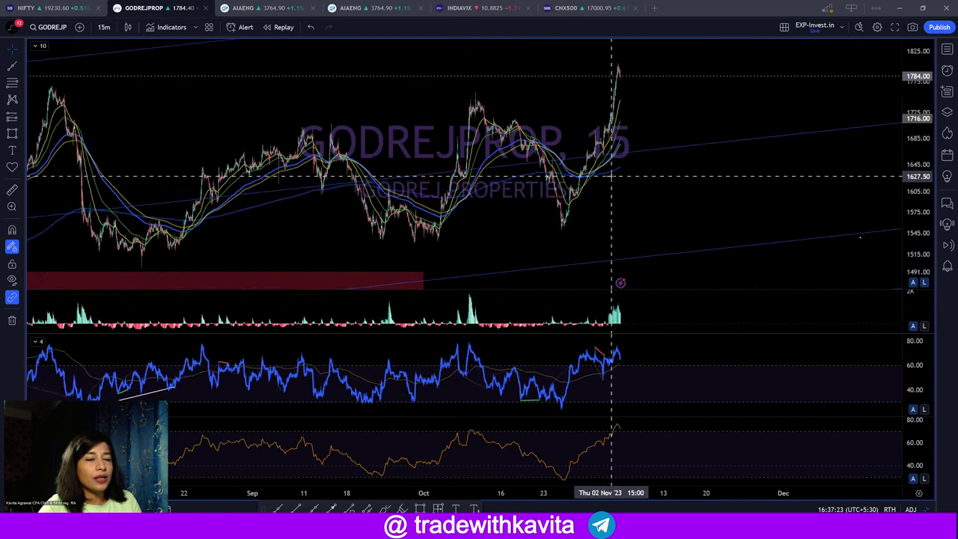
{"action": "scroll", "coordinate": [449, 233], "scroll_direction": "down", "scroll_amount": 3}
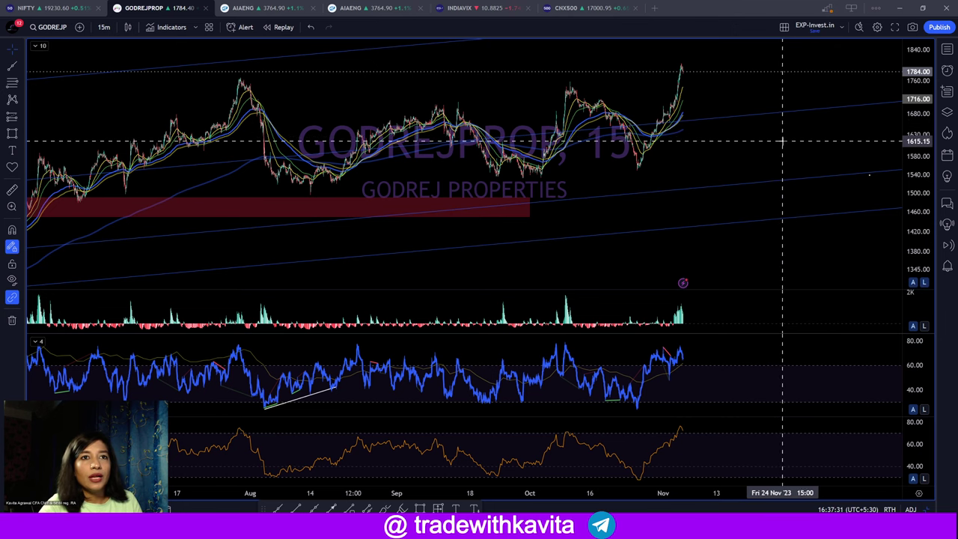
{"action": "scroll", "coordinate": [775, 148], "scroll_direction": "down", "scroll_amount": 2}
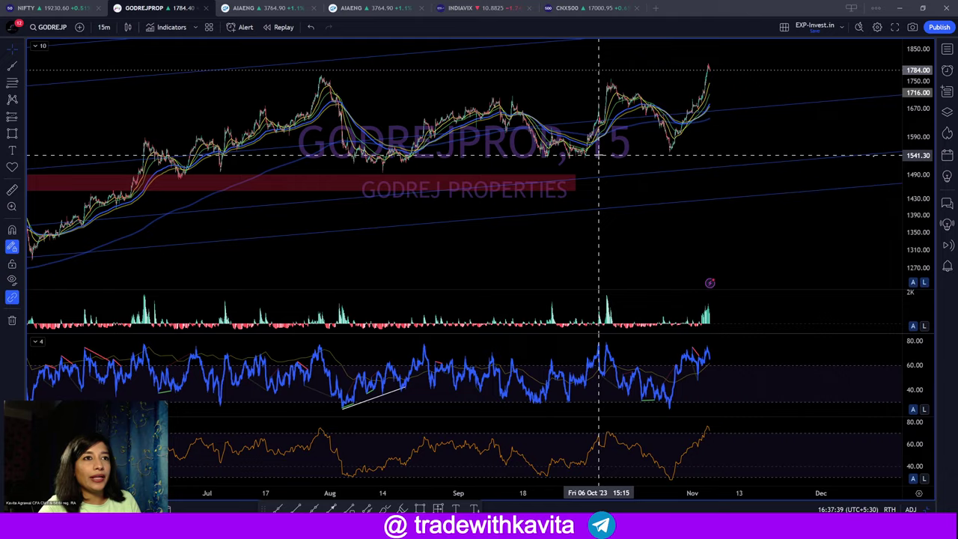
Review GODREJPROP on the daily timeframe from April to November 2023 and return to 75-minute candles covering October
{"action": "type", "text": "D"}
{"action": "key", "text": "Return"}
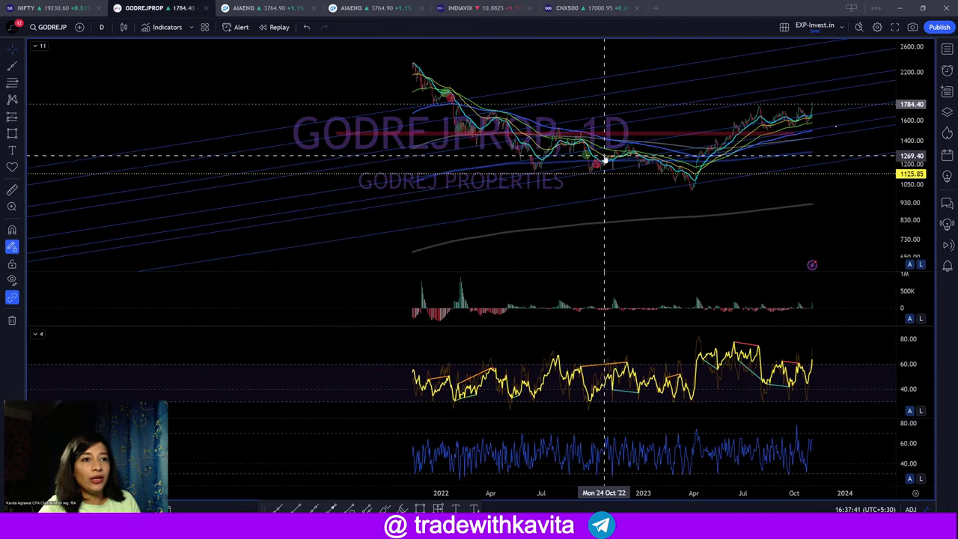
{"action": "scroll", "coordinate": [605, 159], "scroll_direction": "up", "scroll_amount": 6}
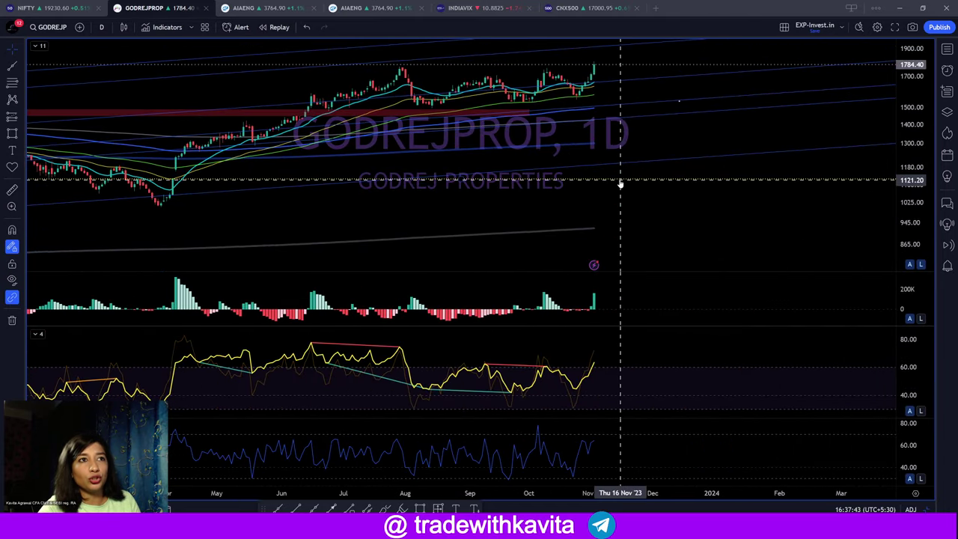
{"action": "type", "text": "75"}
{"action": "key", "text": "Return"}
{"action": "scroll", "coordinate": [644, 168], "scroll_direction": "up", "scroll_amount": 4}
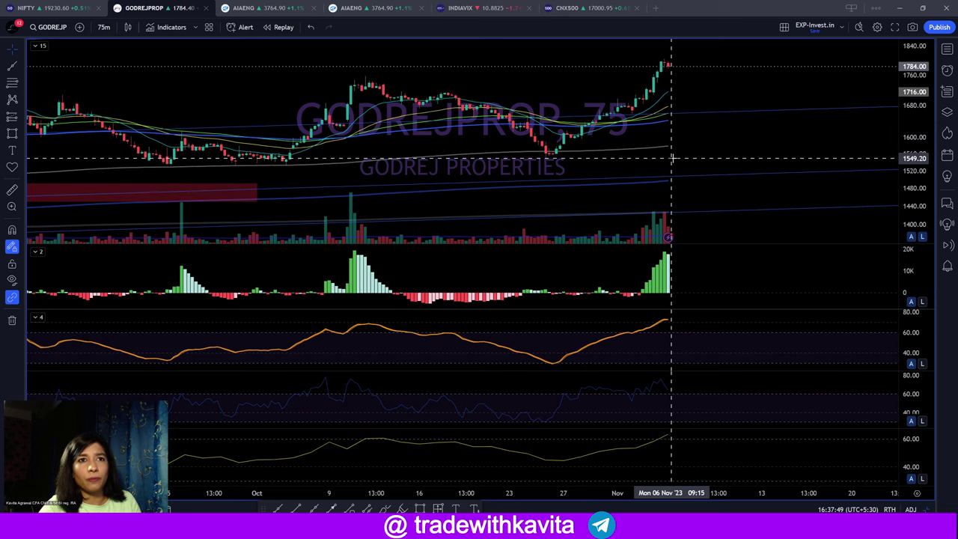
Switch GODREJPROP to the 15-minute timeframe and frame the rally from late October to 3 November 2023
{"action": "type", "text": "15"}
{"action": "key", "text": "Return"}
{"action": "scroll", "coordinate": [681, 163], "scroll_direction": "up", "scroll_amount": 6}
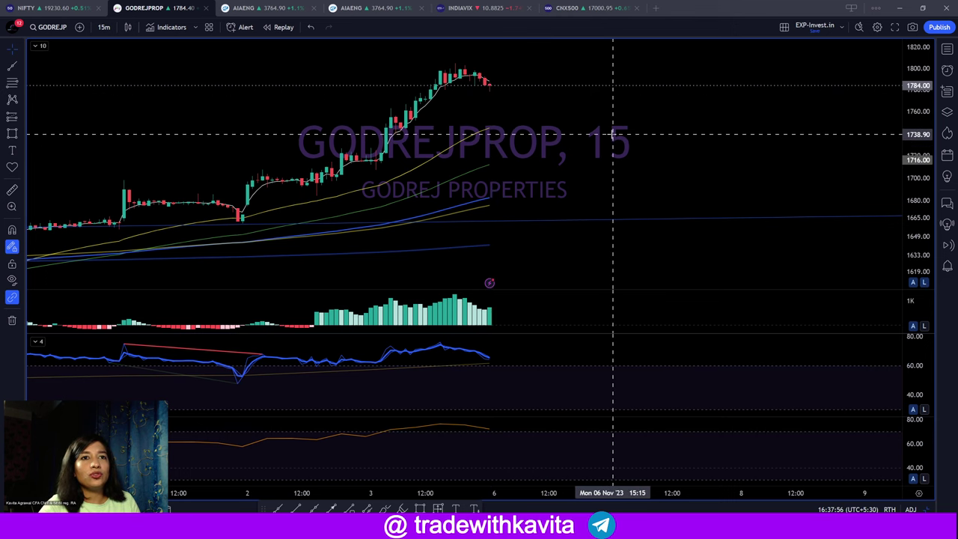
{"action": "scroll", "coordinate": [613, 134], "scroll_direction": "down", "scroll_amount": 4}
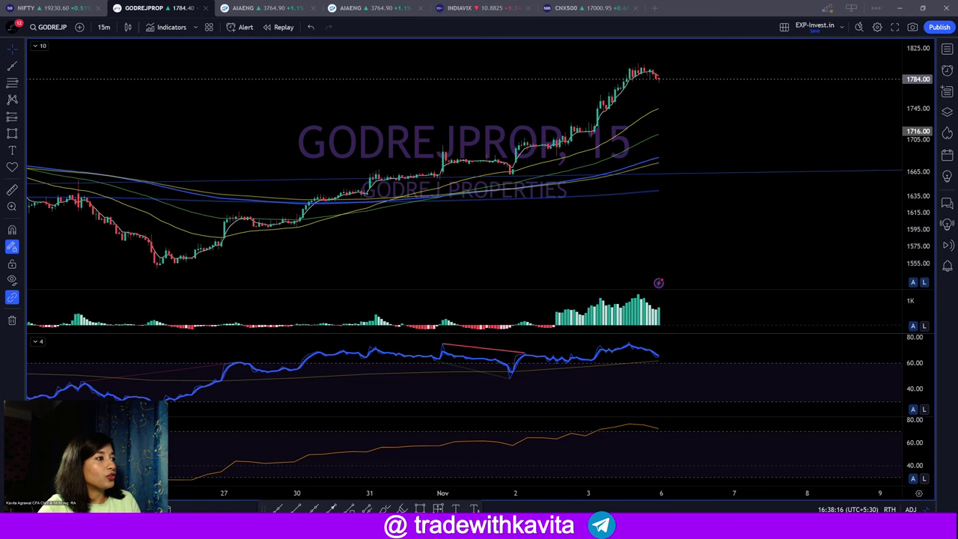
Load the WELSPUNIND stock chart in place of GODREJPROP
{"action": "type", "text": "WEL"}
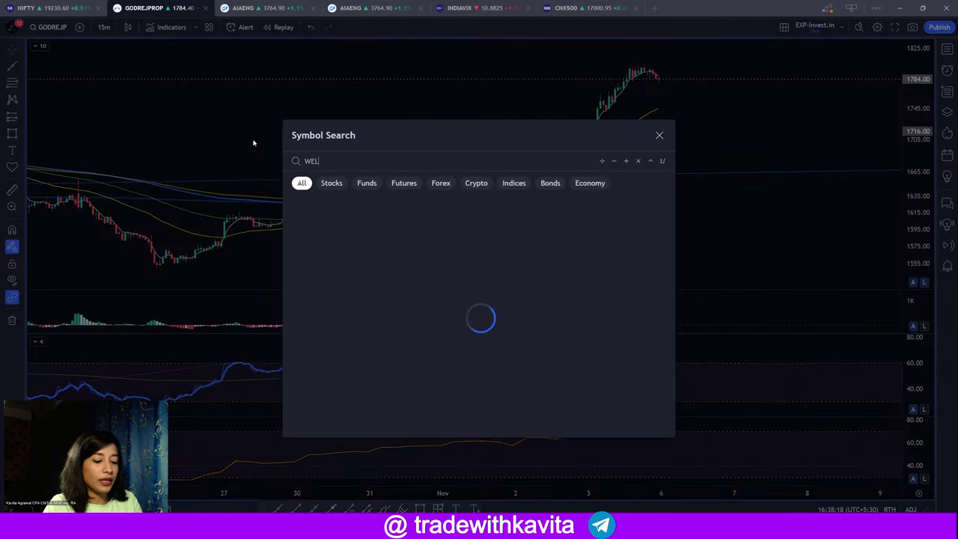
{"action": "type", "text": "SPUNIND"}
{"action": "key", "text": "Return"}
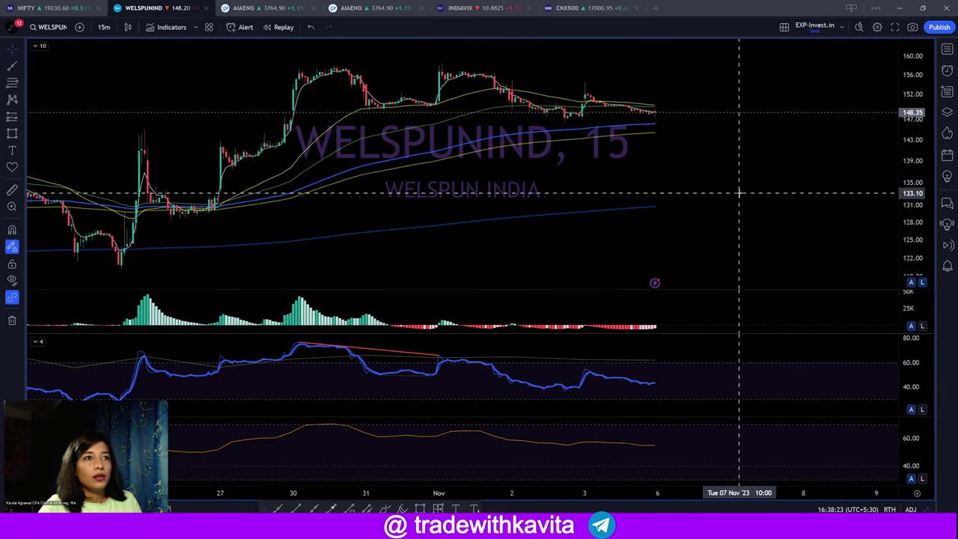
Switch WELSPUNIND to the 75-minute timeframe, enlarge the price pane and examine the uptrend up to November 2023
{"action": "type", "text": "75"}
{"action": "key", "text": "Return"}
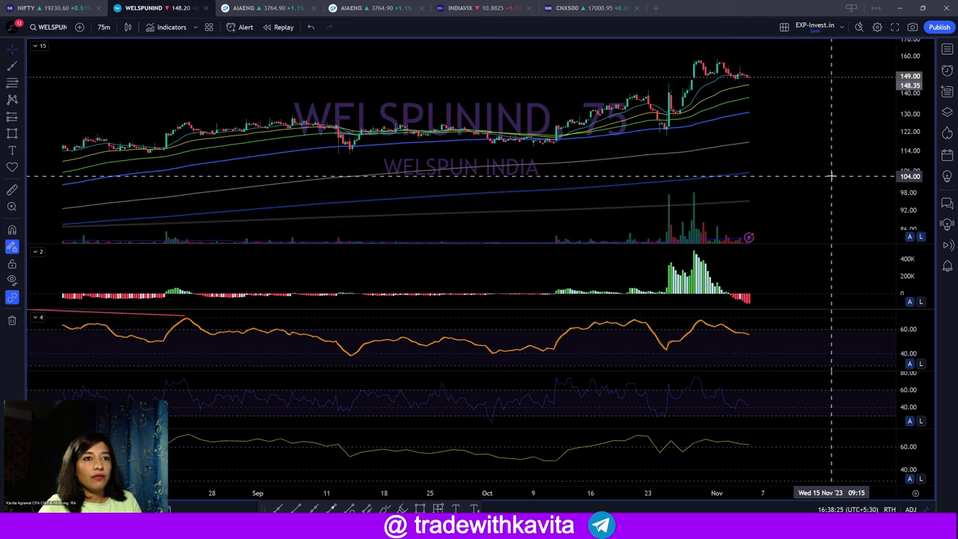
{"action": "scroll", "coordinate": [889, 243], "scroll_direction": "down", "scroll_amount": 5}
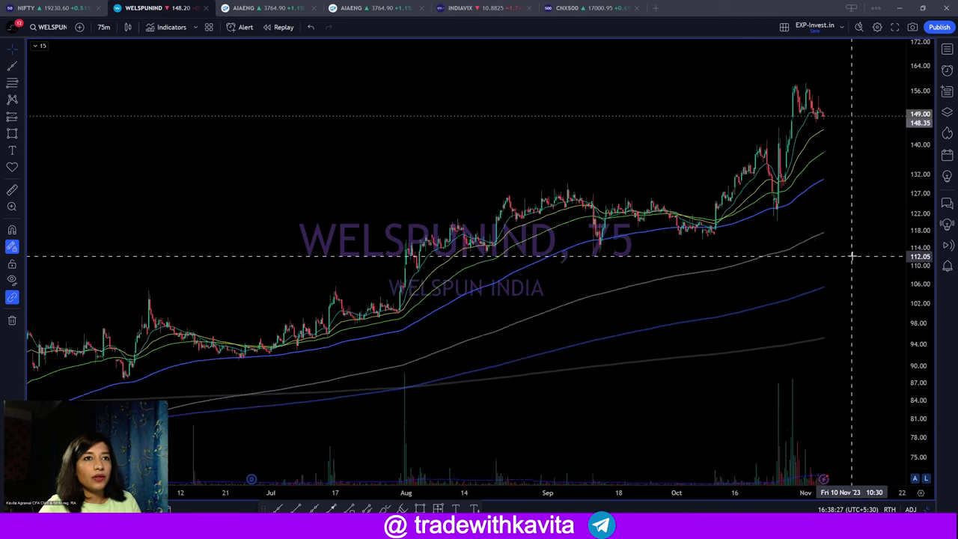
{"action": "scroll", "coordinate": [860, 361], "scroll_direction": "up", "scroll_amount": 1}
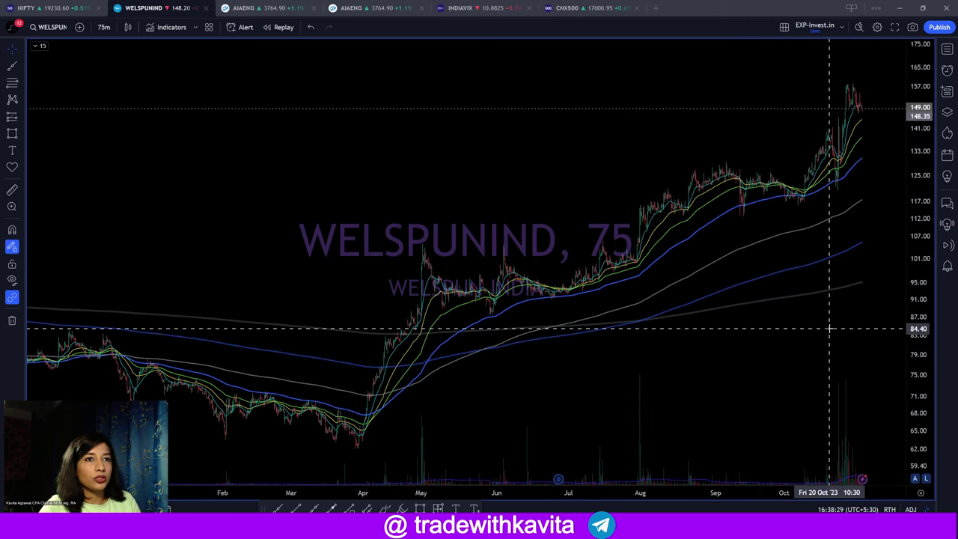
{"action": "scroll", "coordinate": [829, 327], "scroll_direction": "up", "scroll_amount": 3}
{"action": "scroll", "coordinate": [823, 327], "scroll_direction": "up", "scroll_amount": 2}
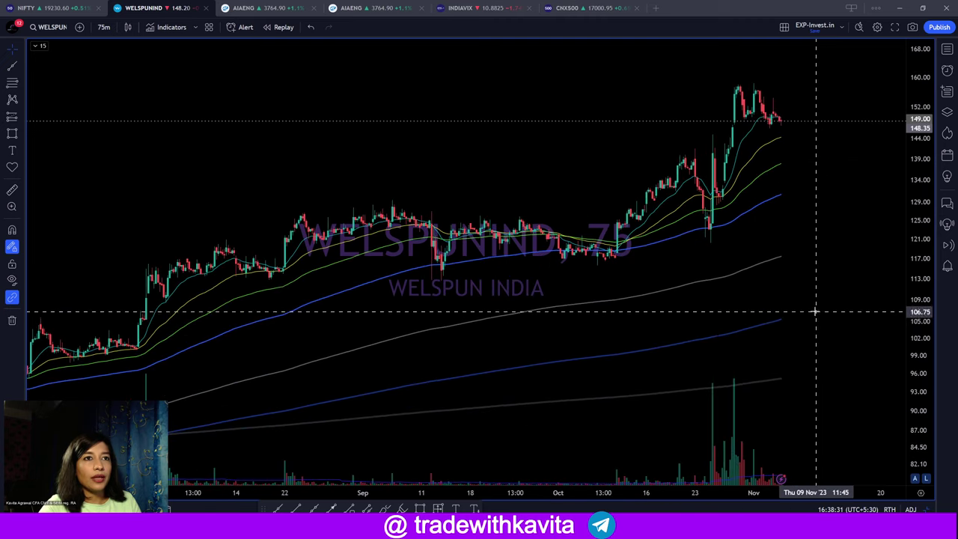
{"action": "scroll", "coordinate": [637, 293], "scroll_direction": "up", "scroll_amount": 2}
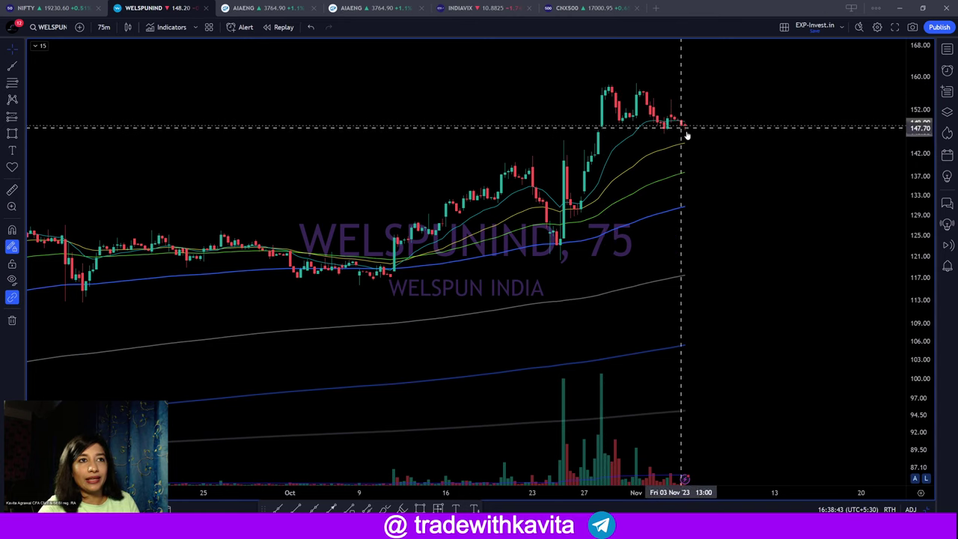
Check WELSPUNIND briefly on the 15-minute timeframe and return to 75-minute candles with the indicator panes restored
{"action": "type", "text": "15"}
{"action": "key", "text": "Return"}
{"action": "type", "text": "75"}
{"action": "key", "text": "Return"}
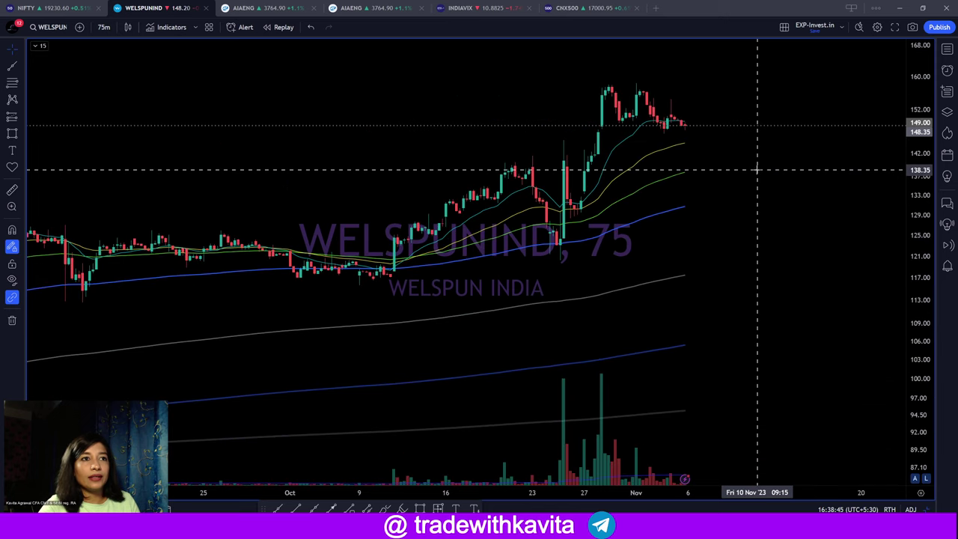
{"action": "scroll", "coordinate": [755, 166], "scroll_direction": "up", "scroll_amount": 2}
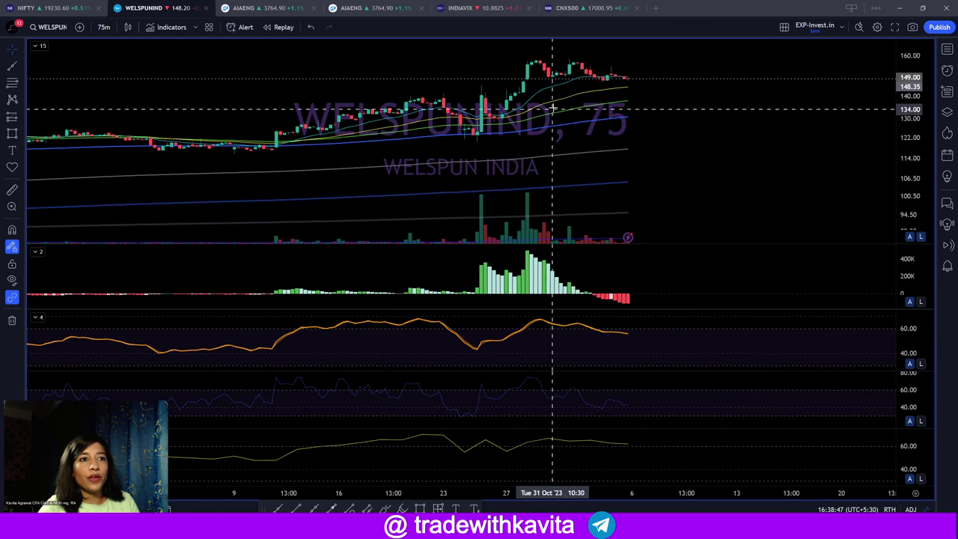
Switch WELSPUNIND to the 15-minute timeframe, frame late September to November 2023 and measure the drop from about 157.65 to the latest price
{"action": "type", "text": "15"}
{"action": "key", "text": "Return"}
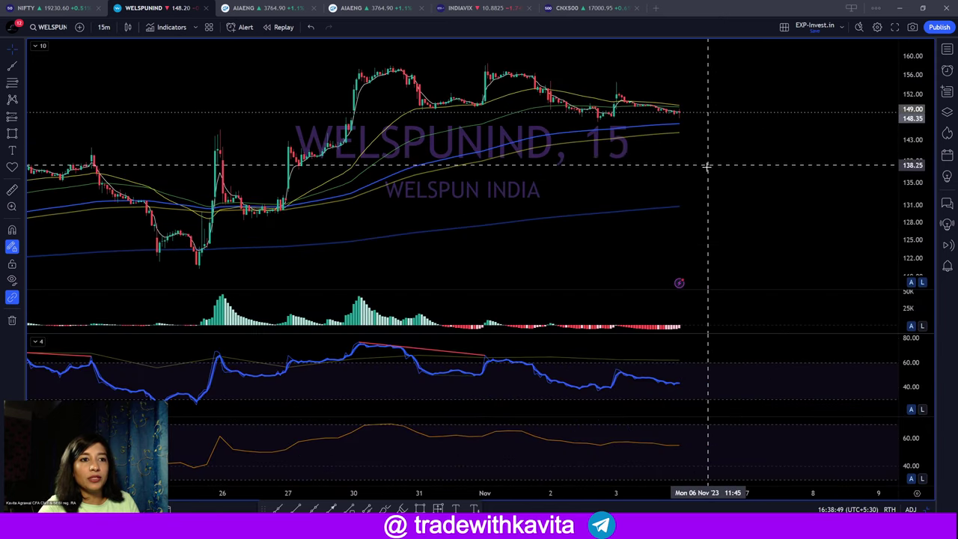
{"action": "scroll", "coordinate": [706, 164], "scroll_direction": "down", "scroll_amount": 5}
{"action": "left_click_drag", "start_coordinate": [836, 181], "coordinate": [684, 145]}
{"action": "scroll", "coordinate": [718, 124], "scroll_direction": "up", "scroll_amount": 3}
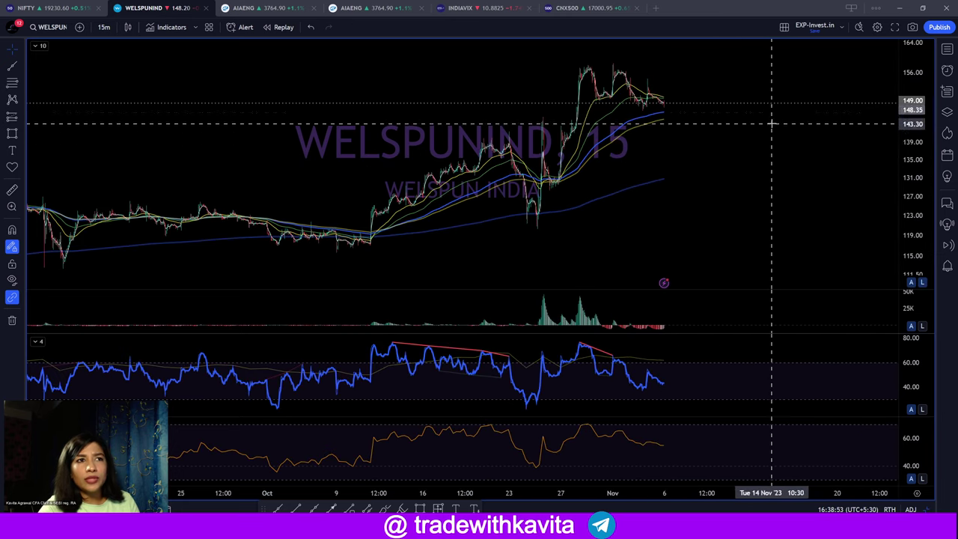
{"action": "left_click", "coordinate": [657, 68], "text": "shift"}
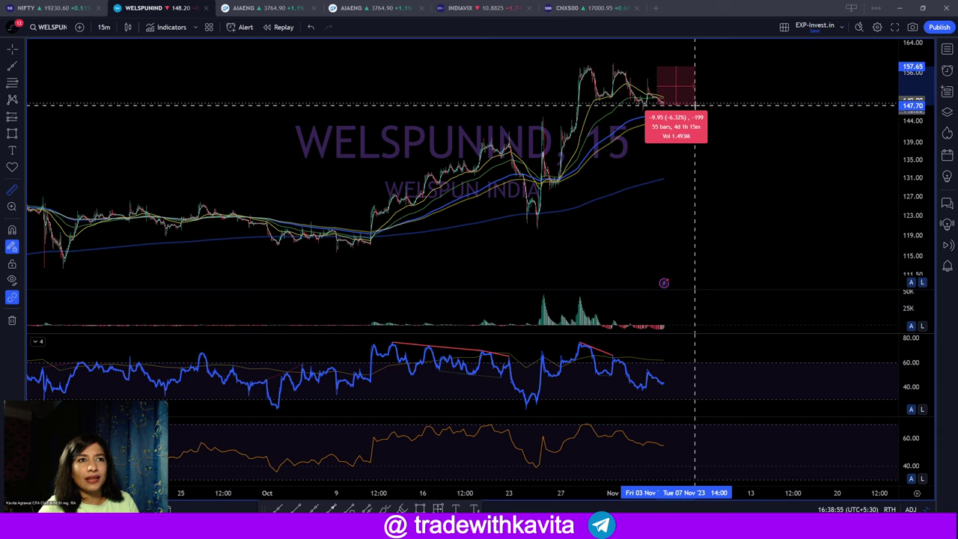
{"action": "left_click", "coordinate": [693, 101]}
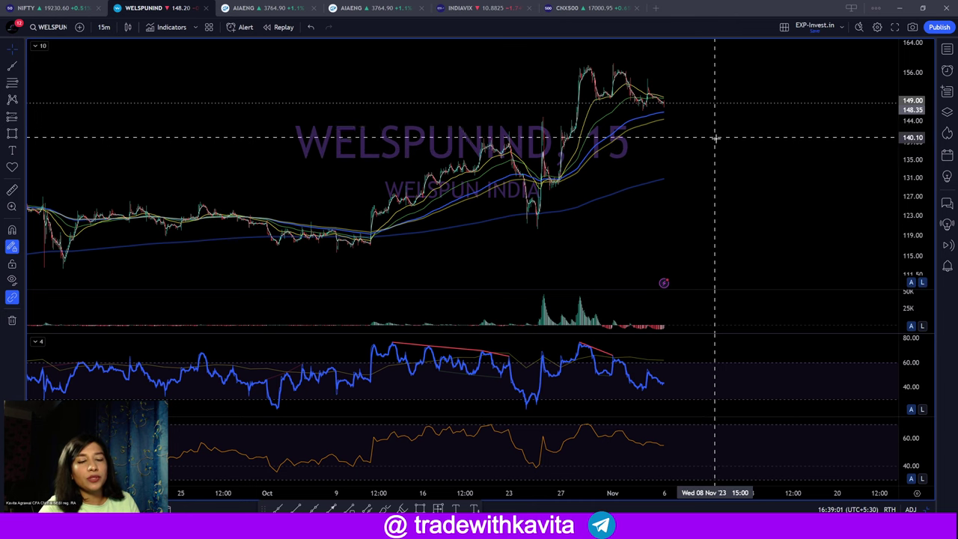
Switch WELSPUNIND to the daily timeframe and view its long-term price history from 2016 to November 2023
{"action": "key", "text": "Down"}
{"action": "key", "text": "Down"}
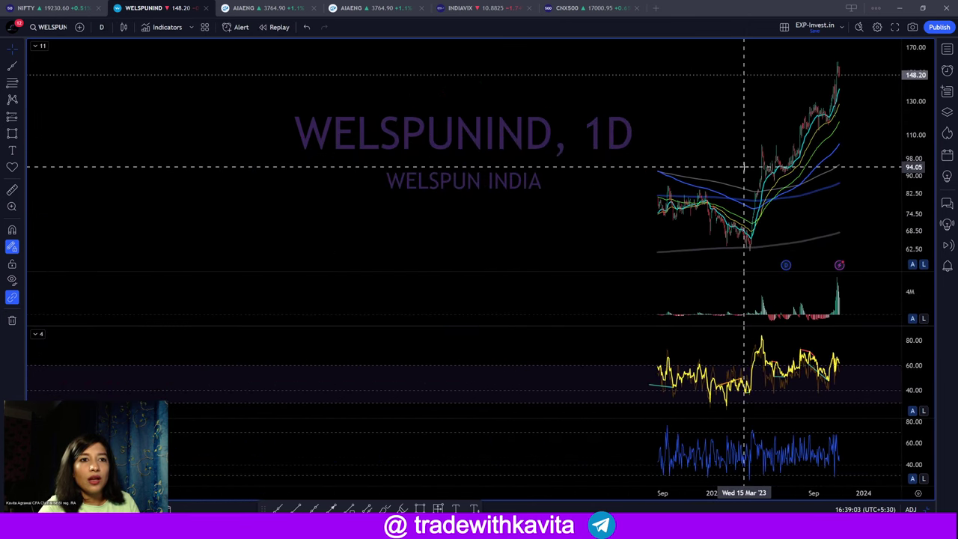
{"action": "scroll", "coordinate": [844, 157], "scroll_direction": "down", "scroll_amount": 2}
{"action": "scroll", "coordinate": [837, 155], "scroll_direction": "down", "scroll_amount": 2}
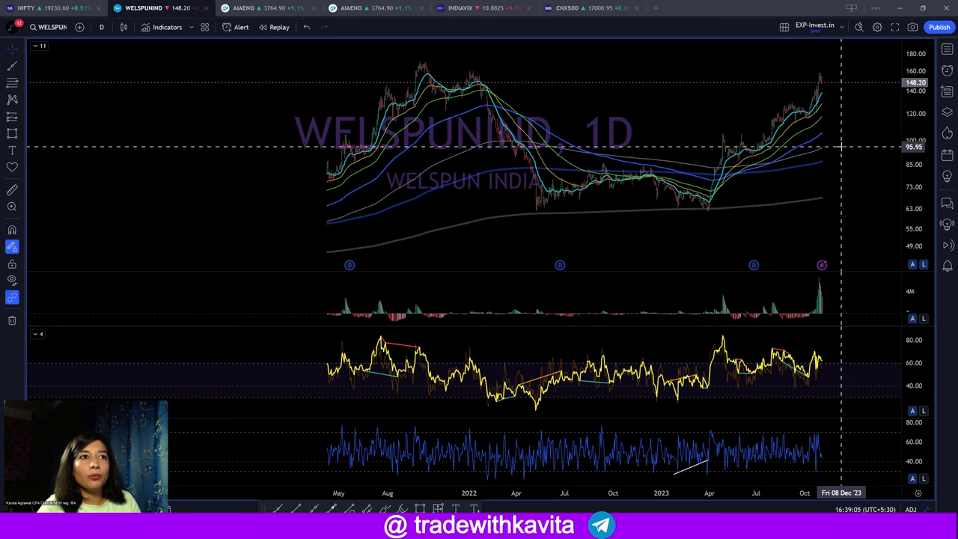
{"action": "scroll", "coordinate": [840, 146], "scroll_direction": "down", "scroll_amount": 2}
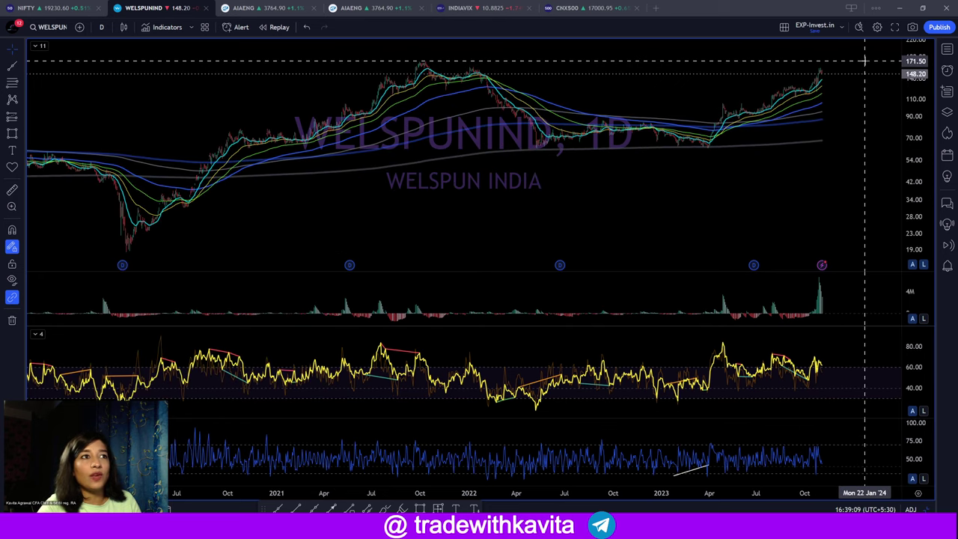
{"action": "scroll", "coordinate": [863, 68], "scroll_direction": "down", "scroll_amount": 2}
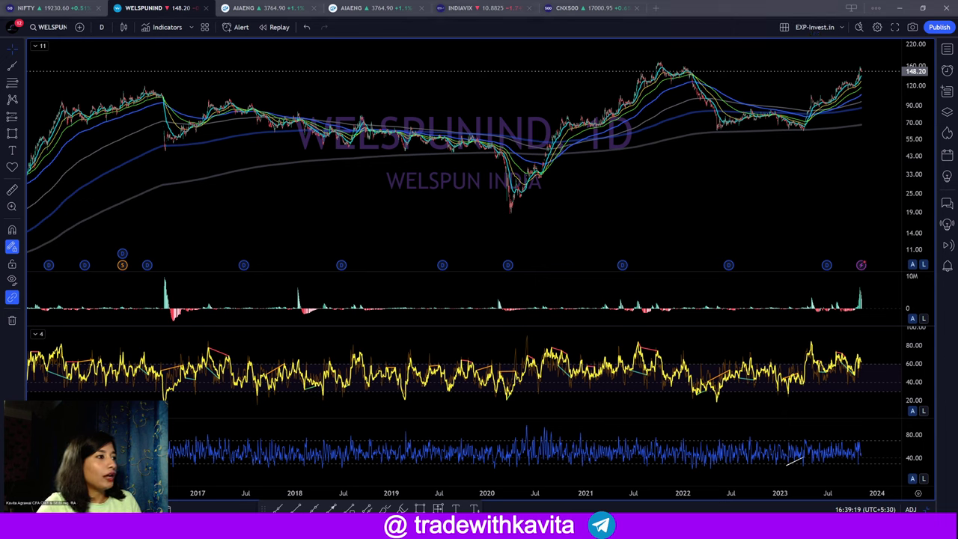
Load the RELIANCE stock chart in place of WELSPUNIND
{"action": "type", "text": "RELAICN"}
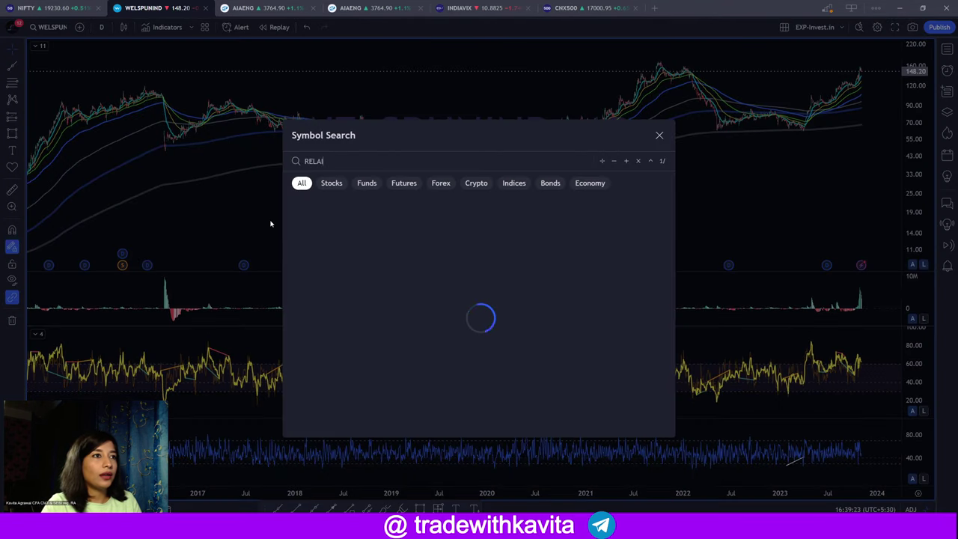
{"action": "key", "text": "BackSpace"}
{"action": "key", "text": "BackSpace"}
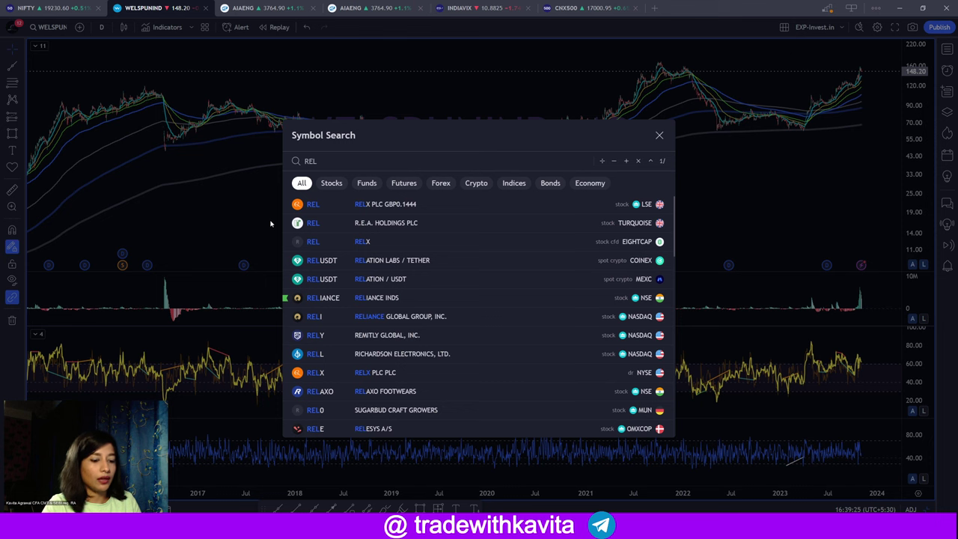
{"action": "type", "text": "IANCE"}
{"action": "key", "text": "Return"}
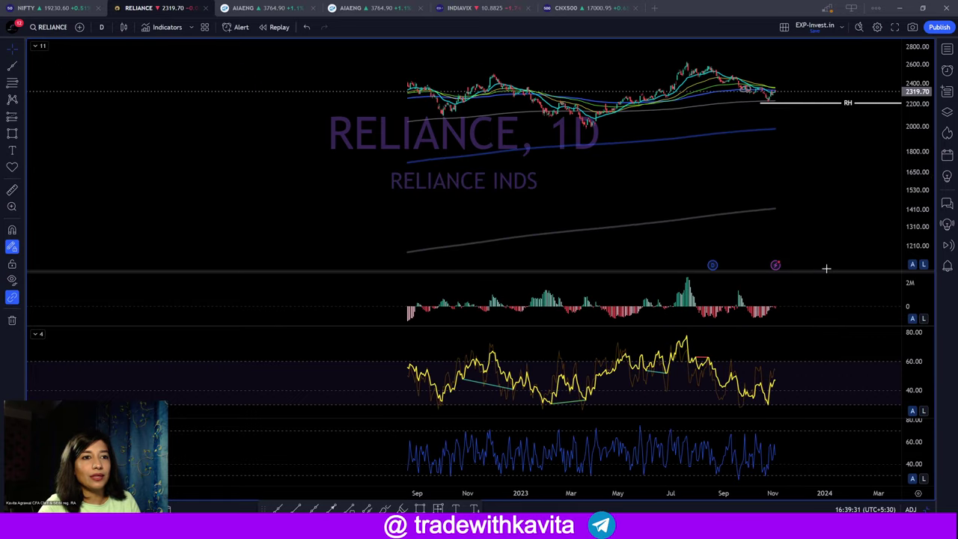
Switch RELIANCE to the 75-minute timeframe
{"action": "scroll", "coordinate": [828, 180], "scroll_direction": "up", "scroll_amount": 5}
{"action": "type", "text": "75"}
{"action": "key", "text": "Return"}
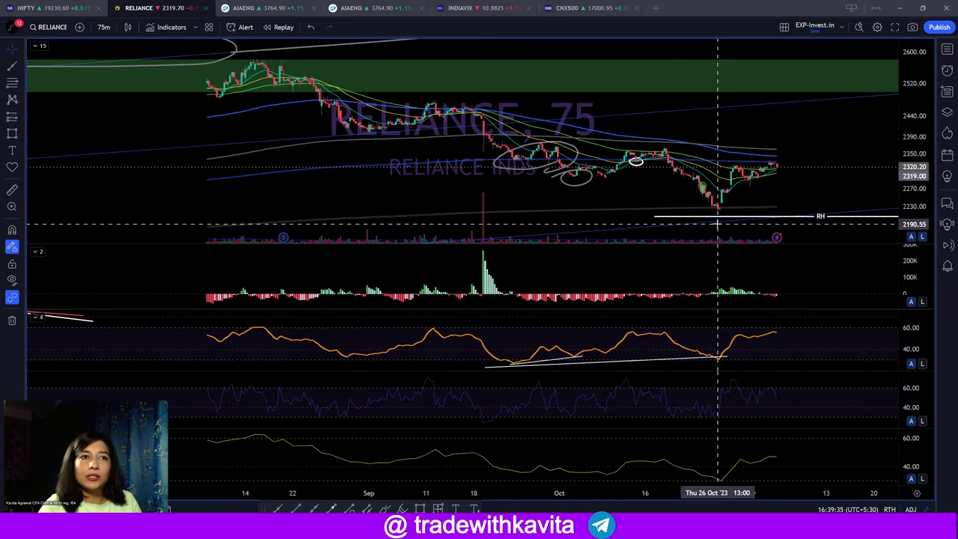
Frame RELIANCE from late September to November 2023 and measure a downward price move from about 2321 beside the latest candles
{"action": "scroll", "coordinate": [711, 221], "scroll_direction": "down", "scroll_amount": 4}
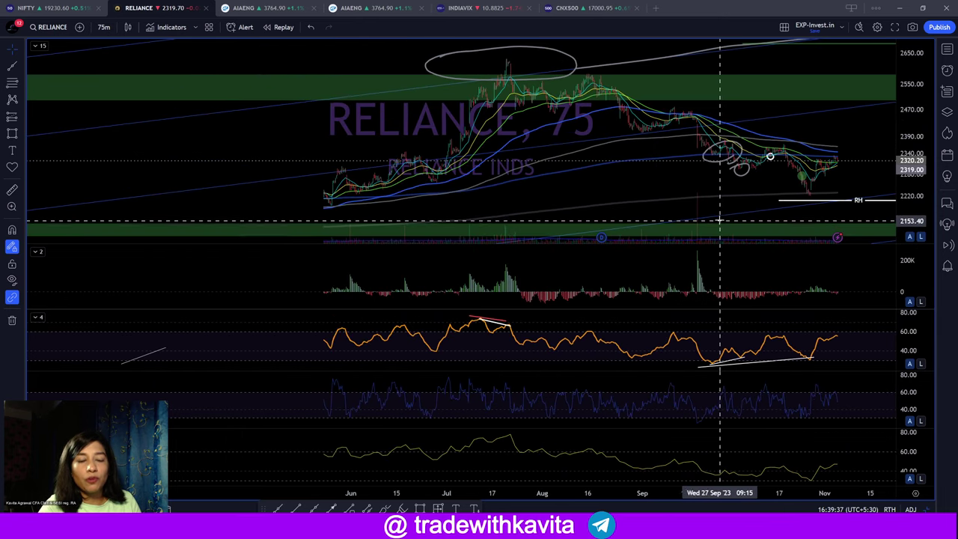
{"action": "scroll", "coordinate": [722, 225], "scroll_direction": "up", "scroll_amount": 5}
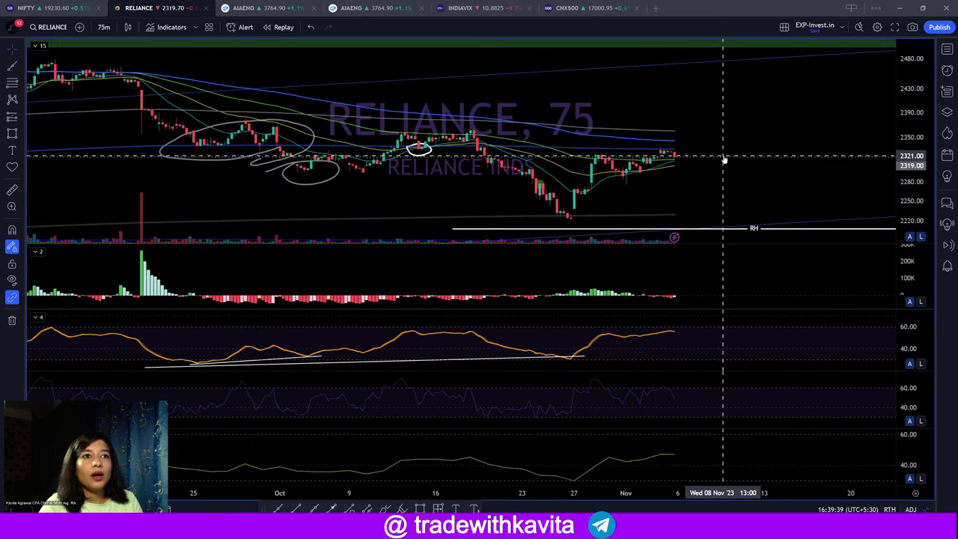
{"action": "left_click", "coordinate": [723, 157], "text": "shift"}
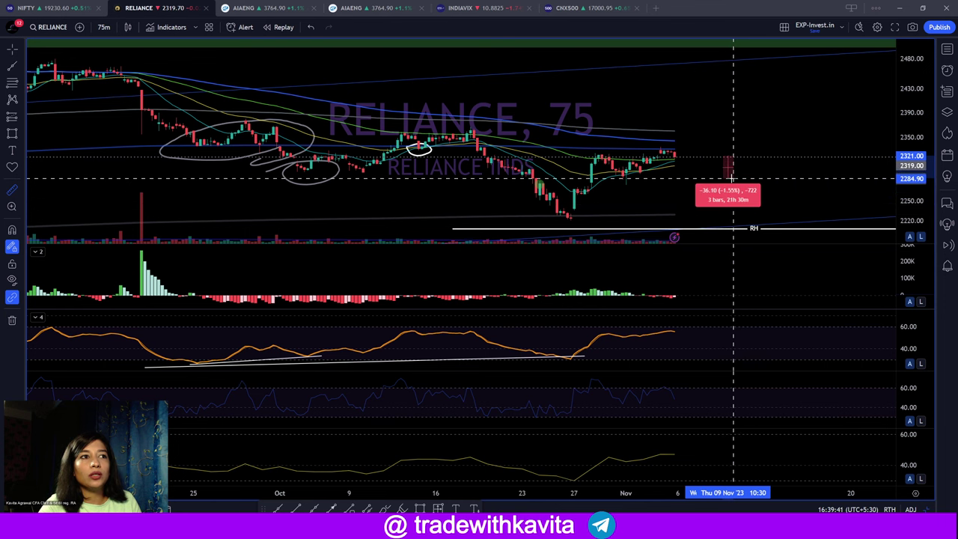
{"action": "left_click", "coordinate": [743, 165]}
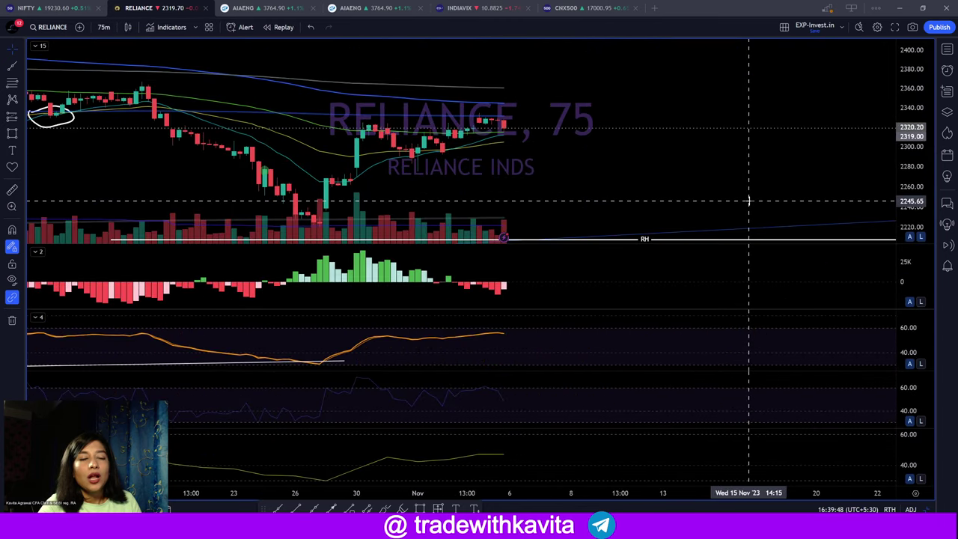
Examine RELIANCE's 75-minute price action against the moving averages, the RH support line and the green zones, from recent candles back to March 2023
{"action": "scroll", "coordinate": [749, 200], "scroll_direction": "up", "scroll_amount": 2}
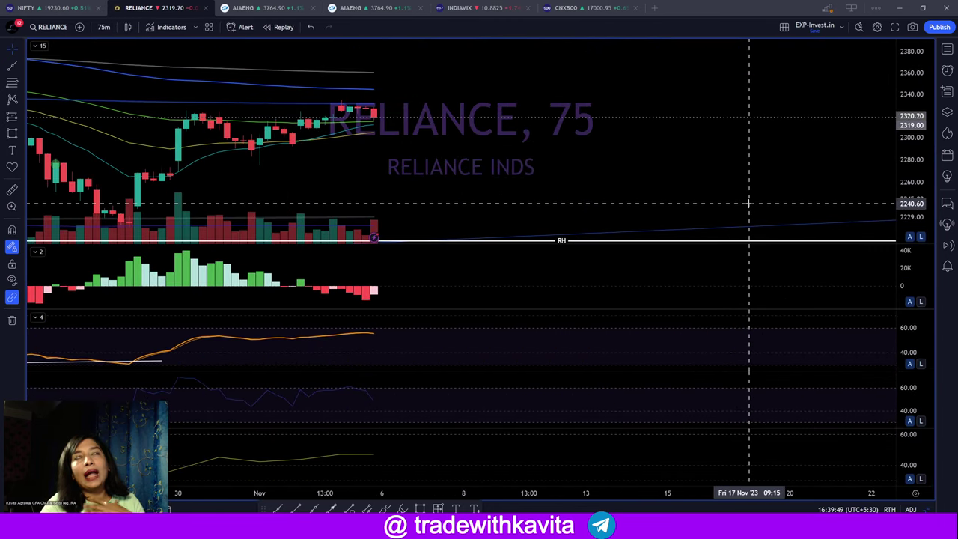
{"action": "scroll", "coordinate": [770, 225], "scroll_direction": "down", "scroll_amount": 4}
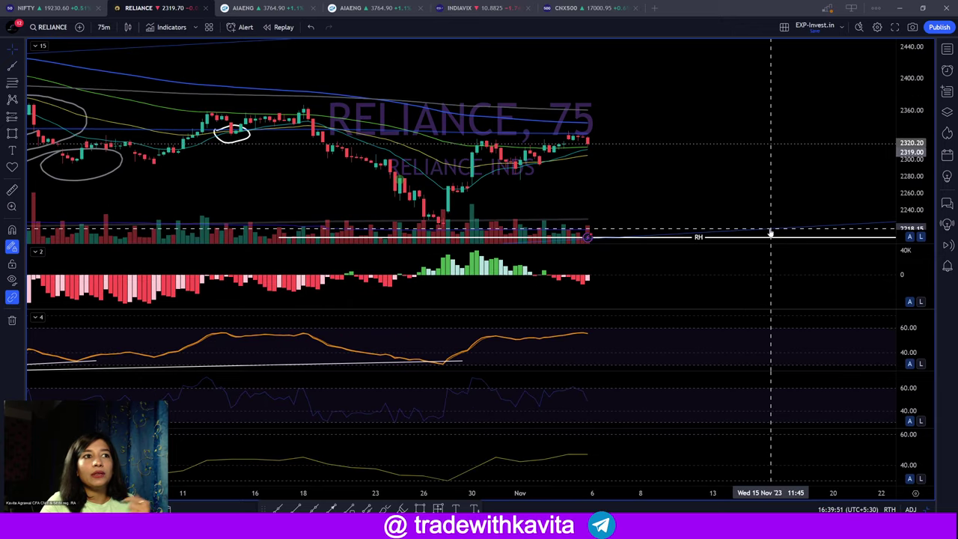
{"action": "scroll", "coordinate": [770, 233], "scroll_direction": "down", "scroll_amount": 2}
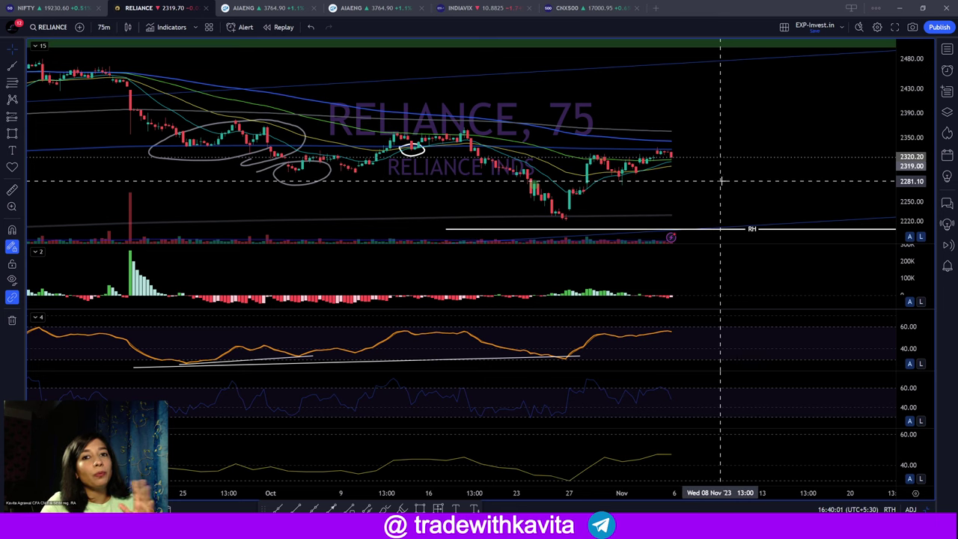
{"action": "scroll", "coordinate": [704, 193], "scroll_direction": "down", "scroll_amount": 2}
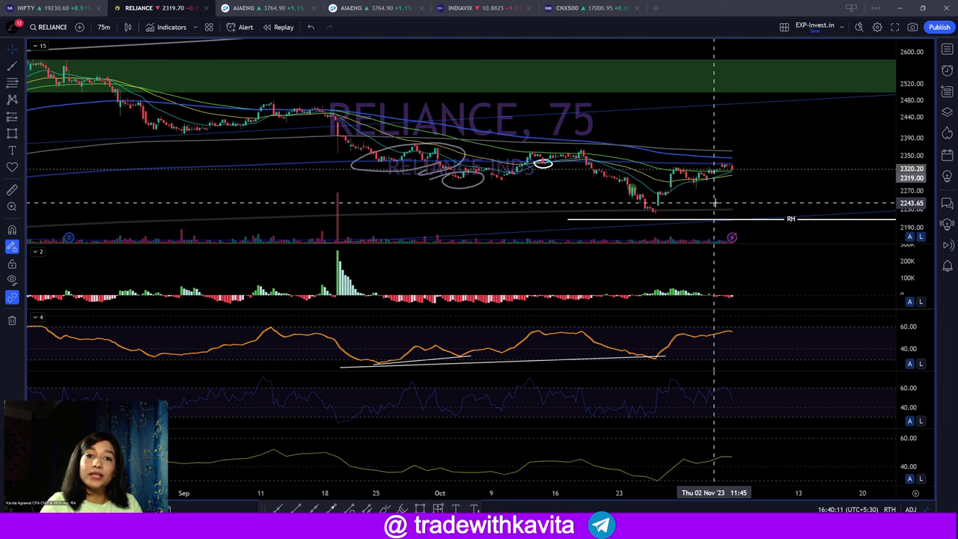
{"action": "scroll", "coordinate": [712, 206], "scroll_direction": "up", "scroll_amount": 4}
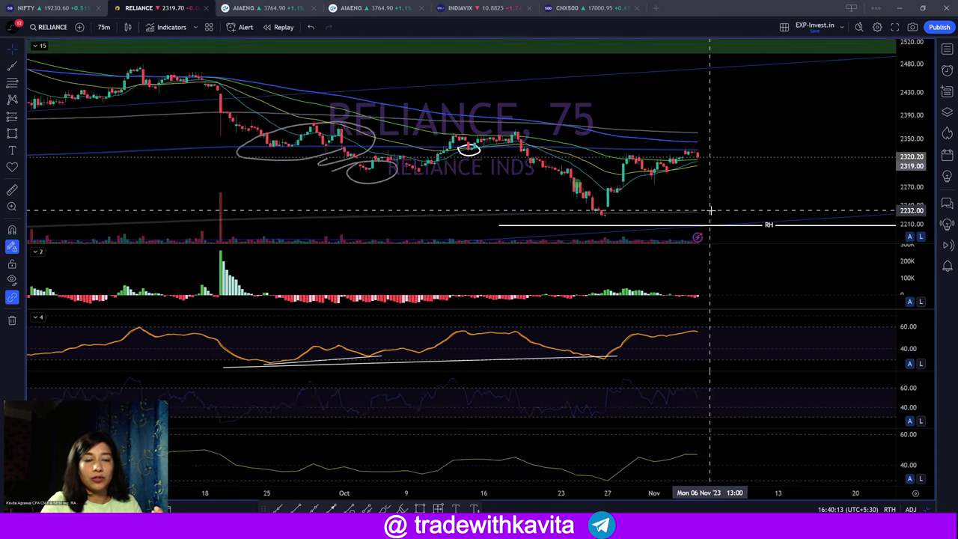
{"action": "scroll", "coordinate": [759, 148], "scroll_direction": "down", "scroll_amount": 3}
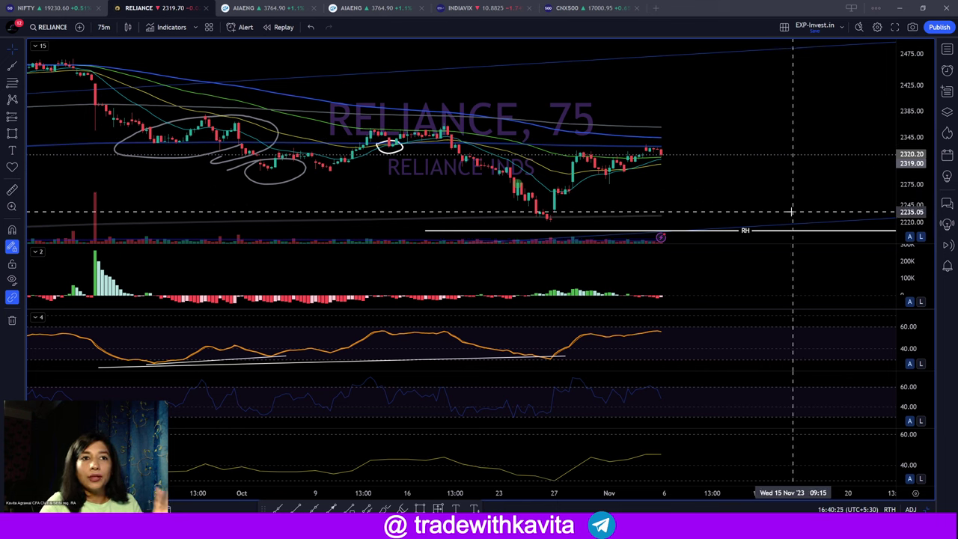
{"action": "scroll", "coordinate": [791, 212], "scroll_direction": "down", "scroll_amount": 5}
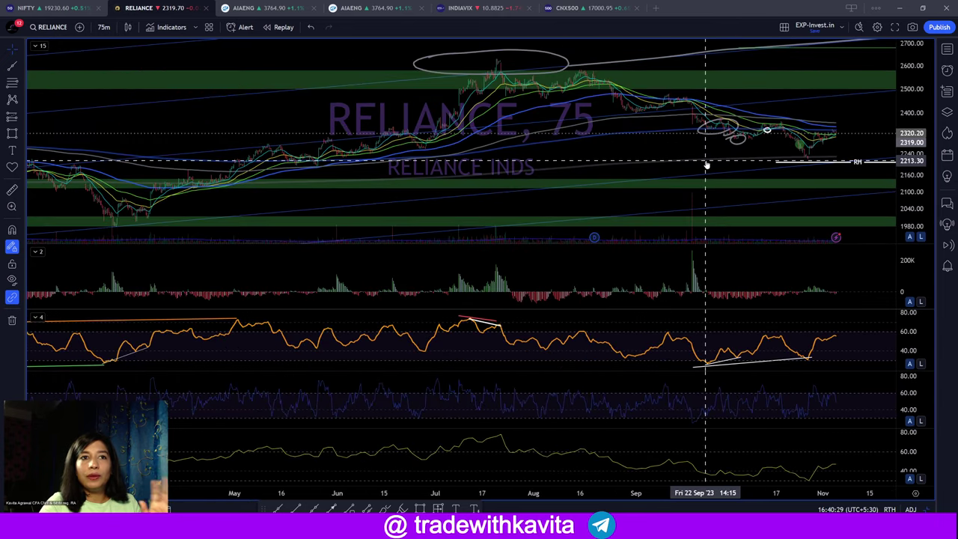
{"action": "scroll", "coordinate": [706, 166], "scroll_direction": "down", "scroll_amount": 5}
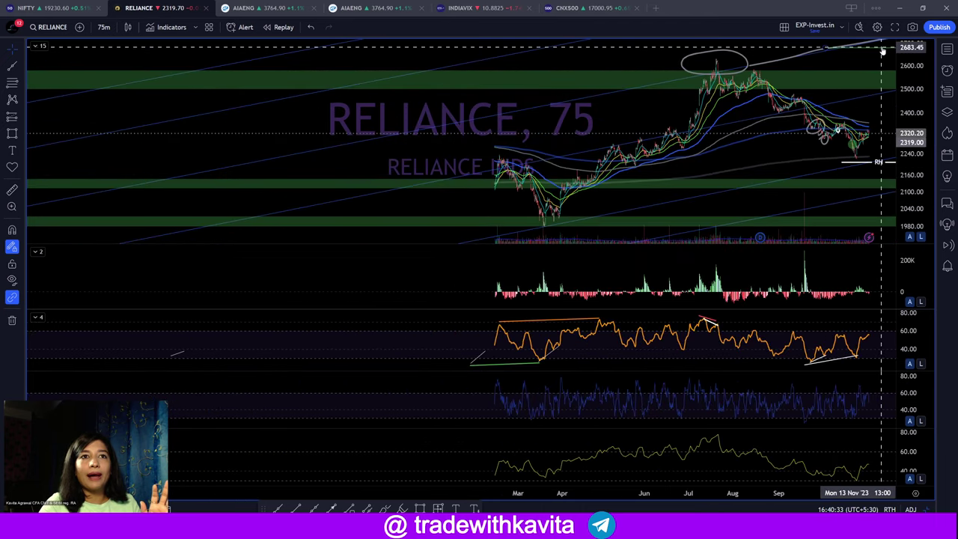
{"action": "scroll", "coordinate": [659, 214], "scroll_direction": "up", "scroll_amount": 4}
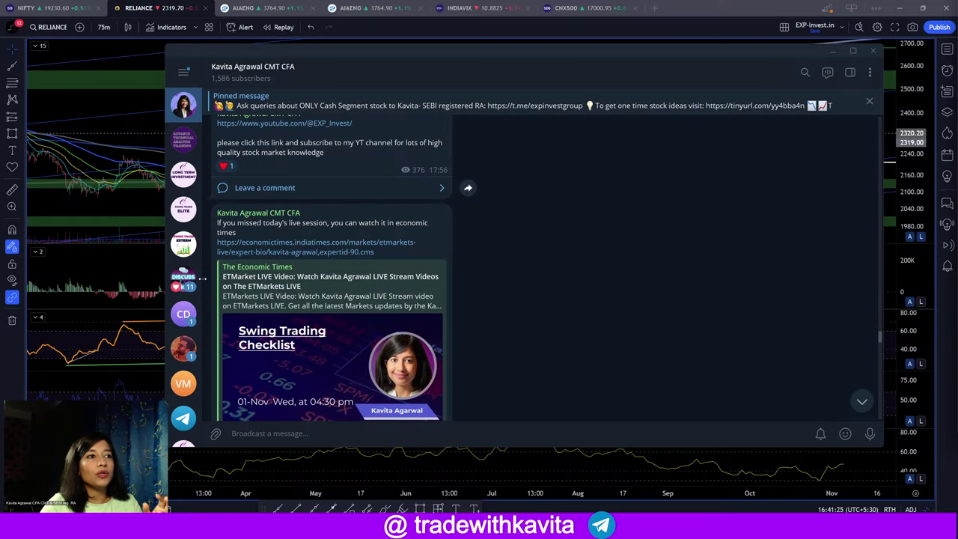
Switch to Telegram, review the channel's posts up to the latest Swing Trading Checklist post and check that post's comments
{"action": "scroll", "coordinate": [338, 309], "scroll_direction": "down", "scroll_amount": 15}
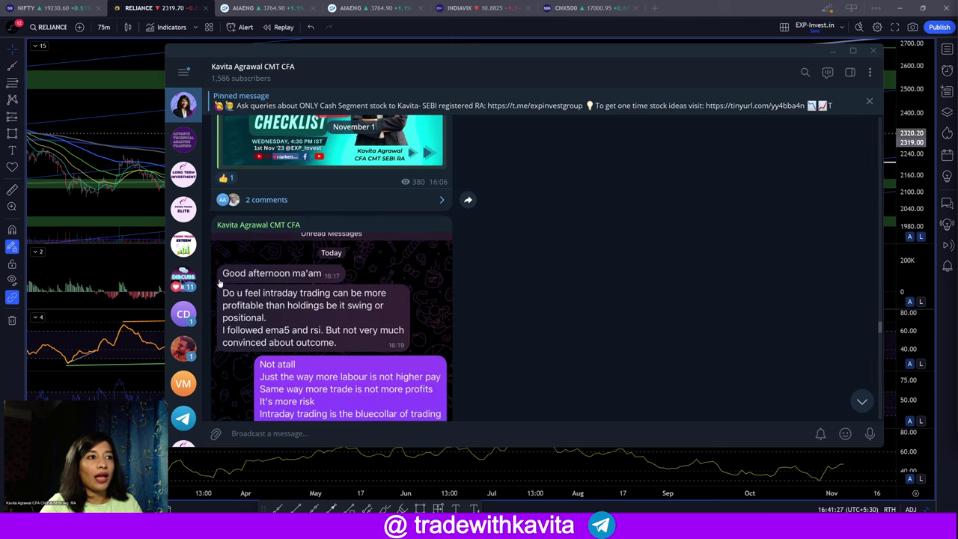
{"action": "scroll", "coordinate": [337, 309], "scroll_direction": "down", "scroll_amount": 5}
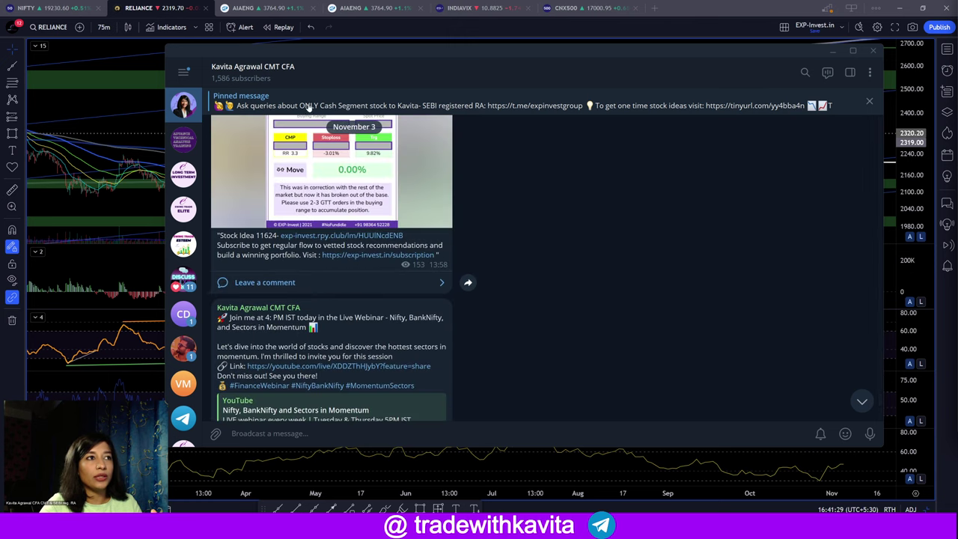
{"action": "scroll", "coordinate": [843, 362], "scroll_direction": "down", "scroll_amount": 5}
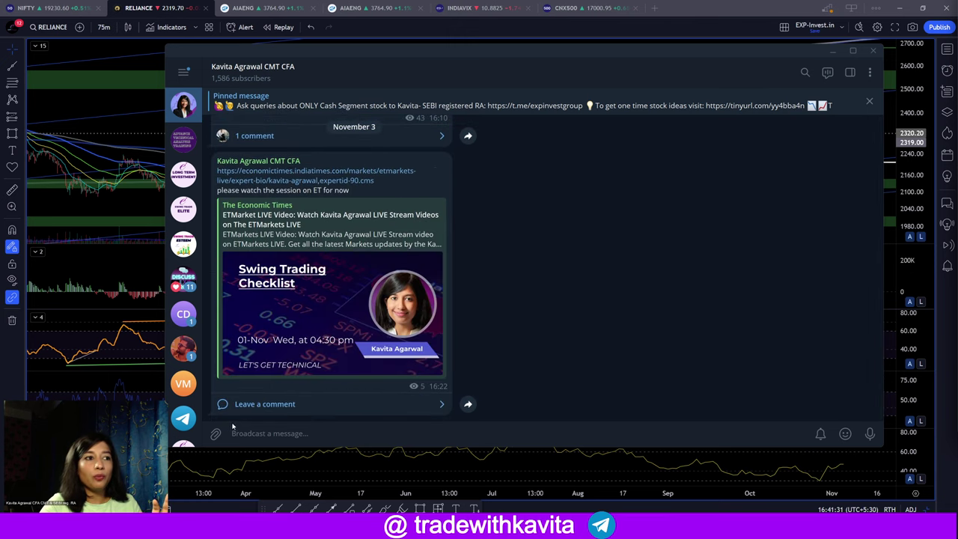
{"action": "left_click", "coordinate": [292, 409]}
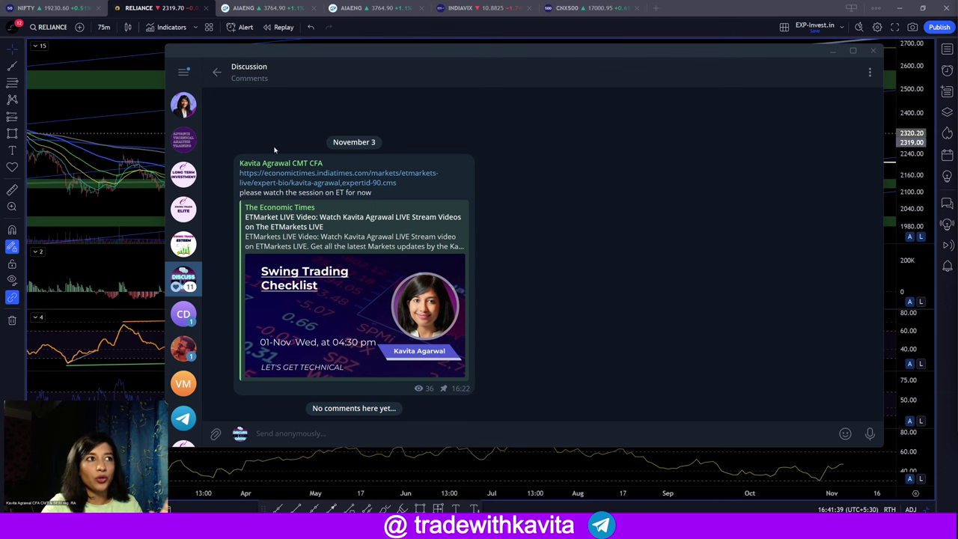
{"action": "left_click", "coordinate": [216, 72]}
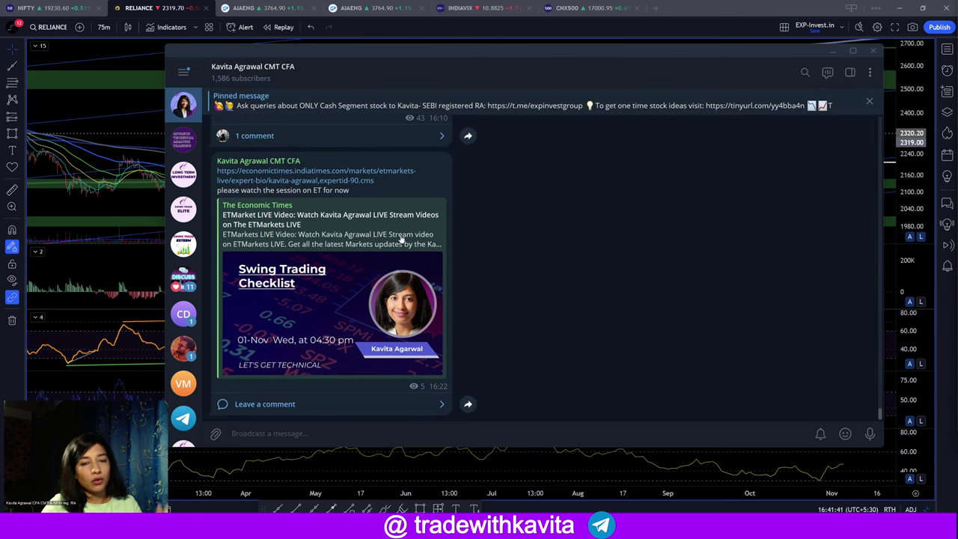
{"action": "scroll", "coordinate": [337, 254], "scroll_direction": "up", "scroll_amount": 10}
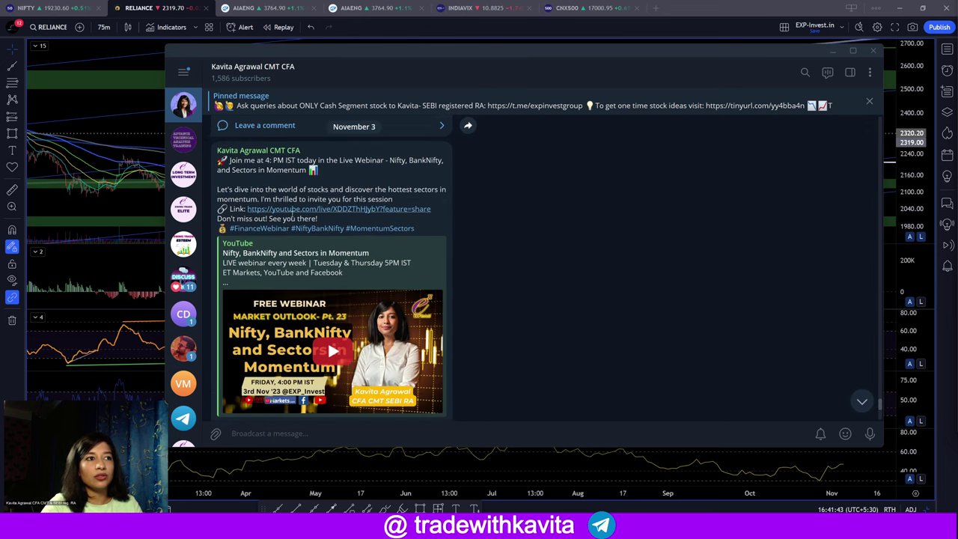
Open the EXP invest Chat group and look back through its messages from November 3 to November 2
{"action": "left_click", "coordinate": [184, 278]}
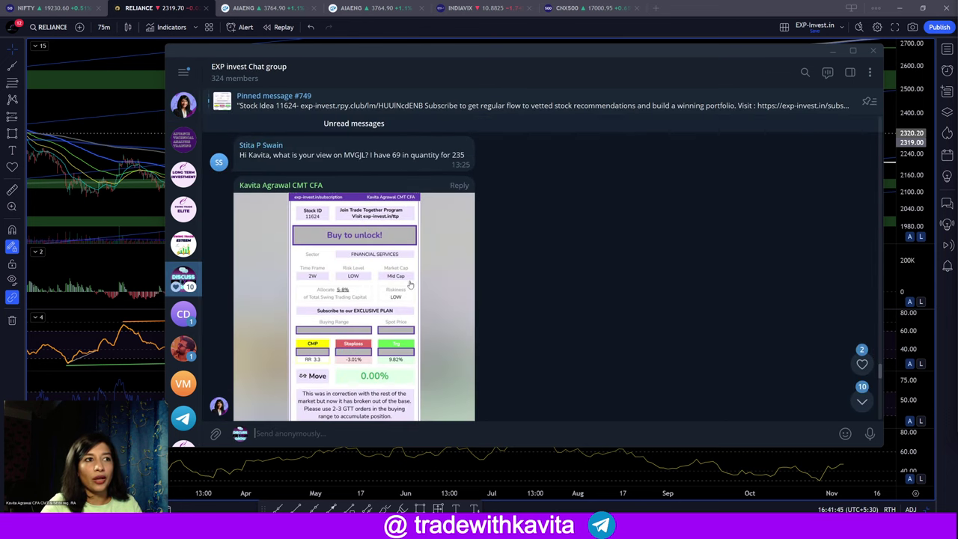
{"action": "scroll", "coordinate": [404, 298], "scroll_direction": "up", "scroll_amount": 1}
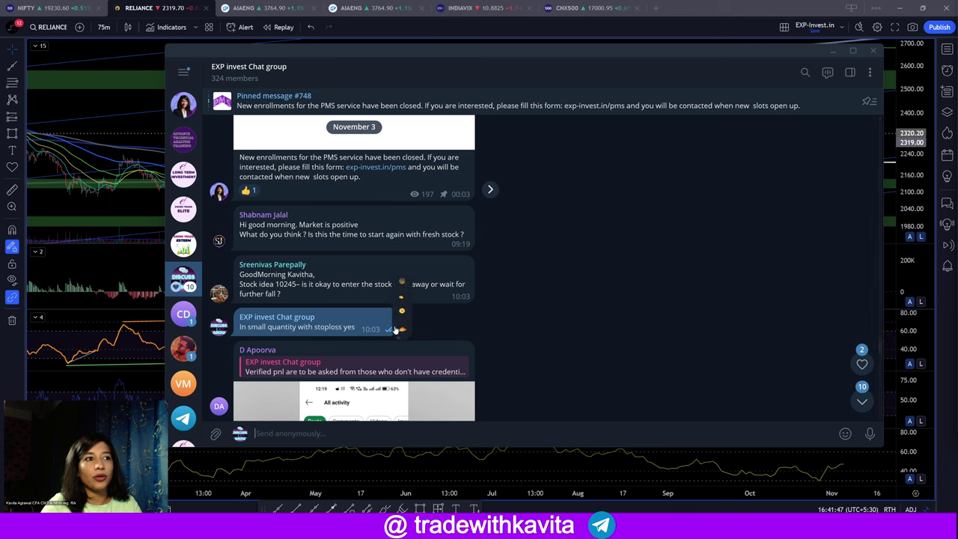
{"action": "scroll", "coordinate": [329, 127], "scroll_direction": "up", "scroll_amount": 3}
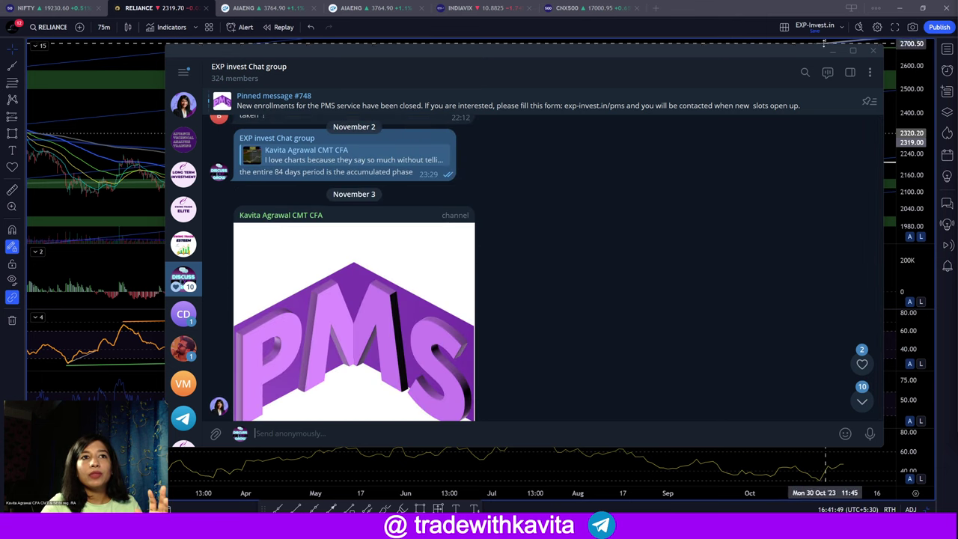